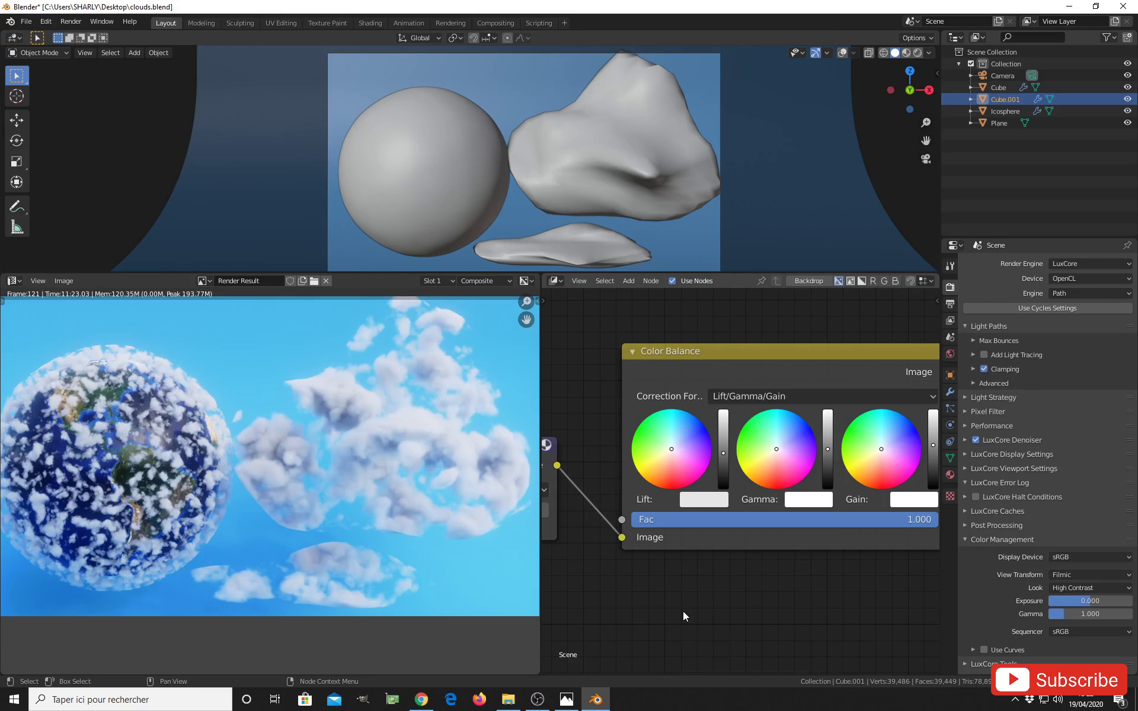
- Make the 3D view taller and frame the planet in the render image
scroll(688, 521, "down", 3)
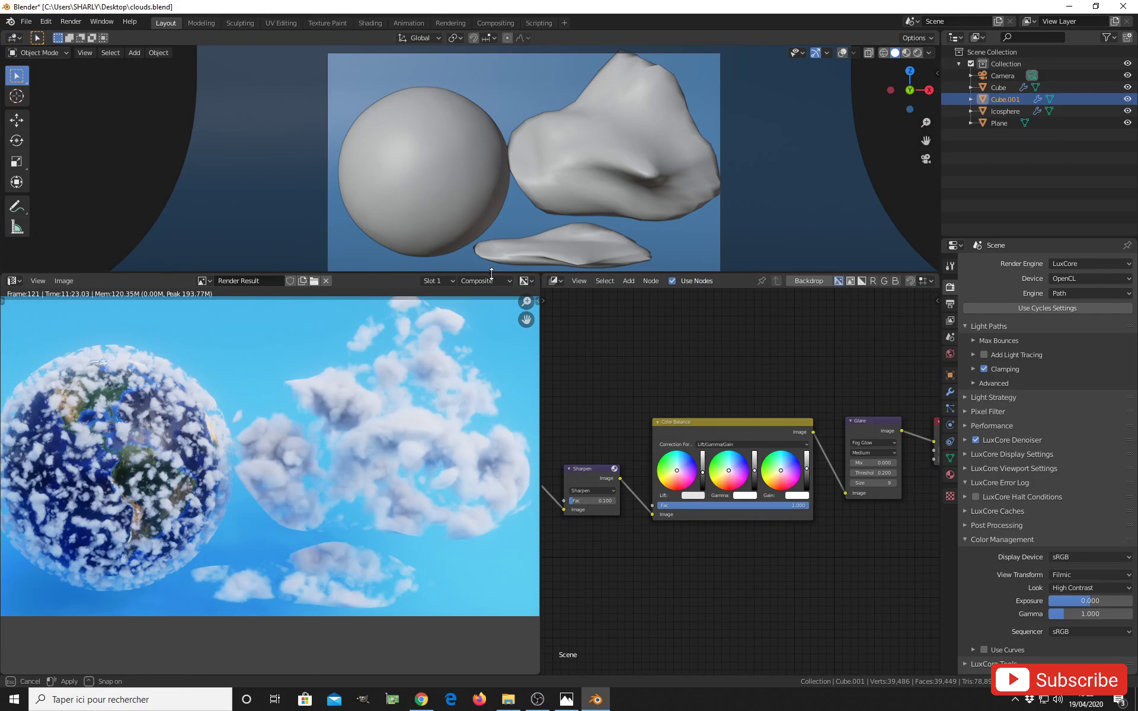
left_click_drag(489, 272, 489, 298)
middle_click_drag(371, 443, 362, 466)
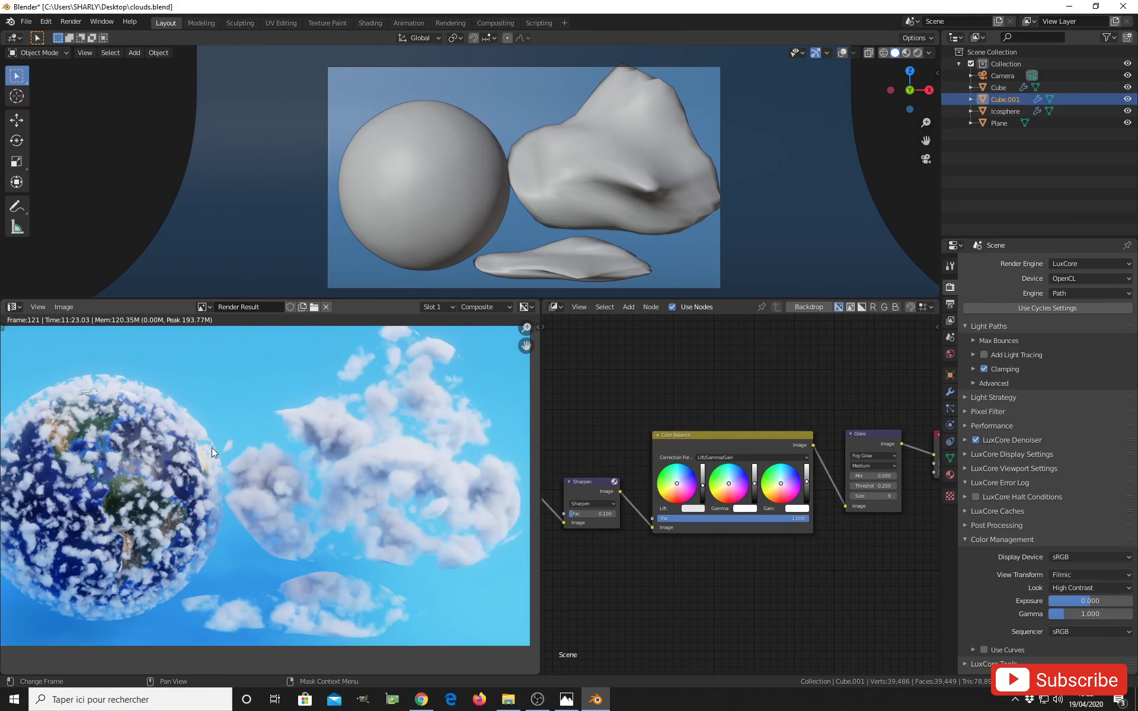
scroll(105, 526, "up", 2)
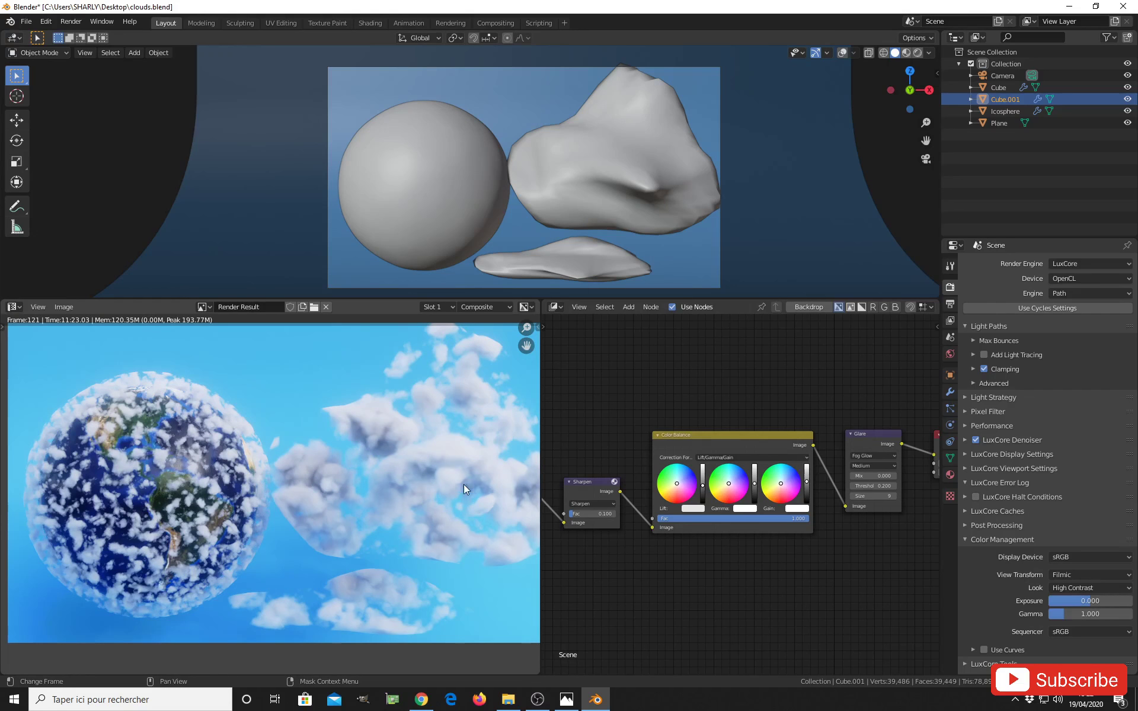
middle_click_drag(464, 487, 400, 477)
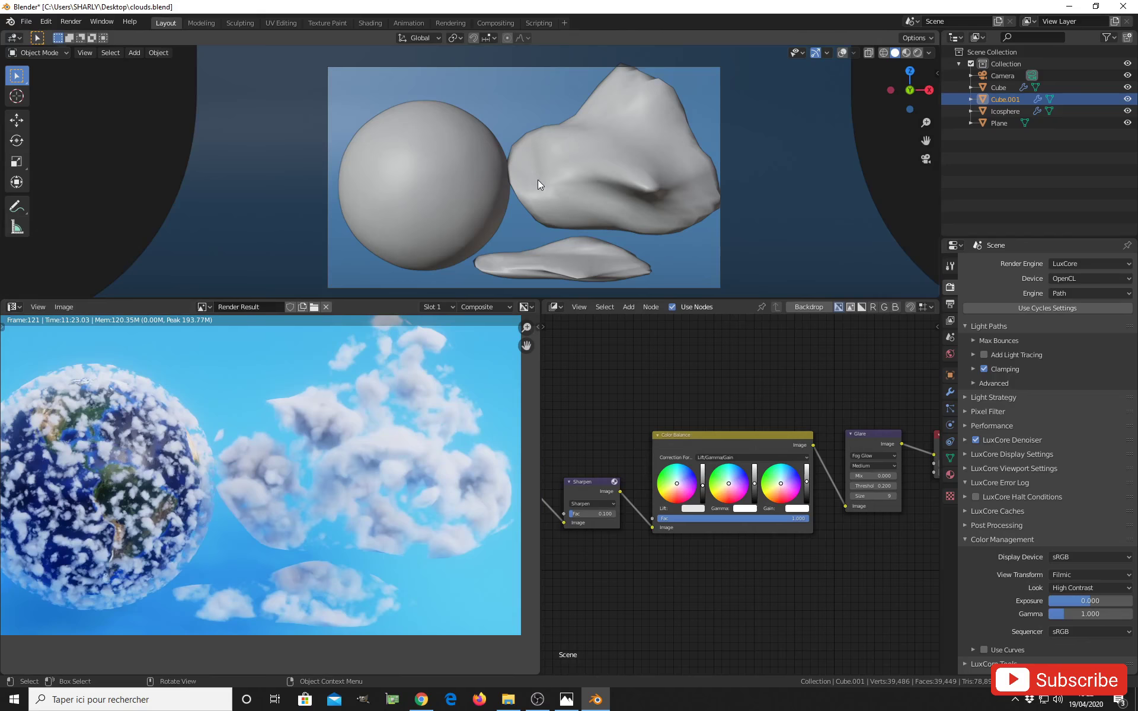
- Select the sphere object Cube and switch the viewport to wireframe shading
middle_click_drag(538, 180, 535, 233)
left_click(557, 185)
left_click(842, 52)
key("g")
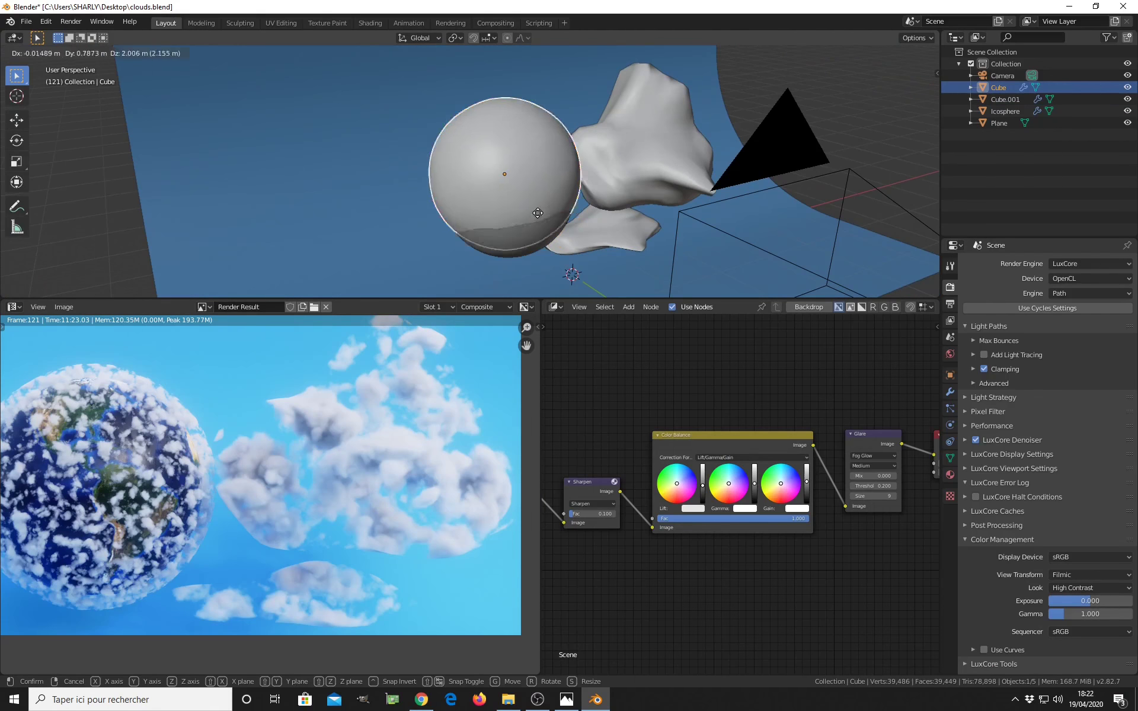
key("Escape")
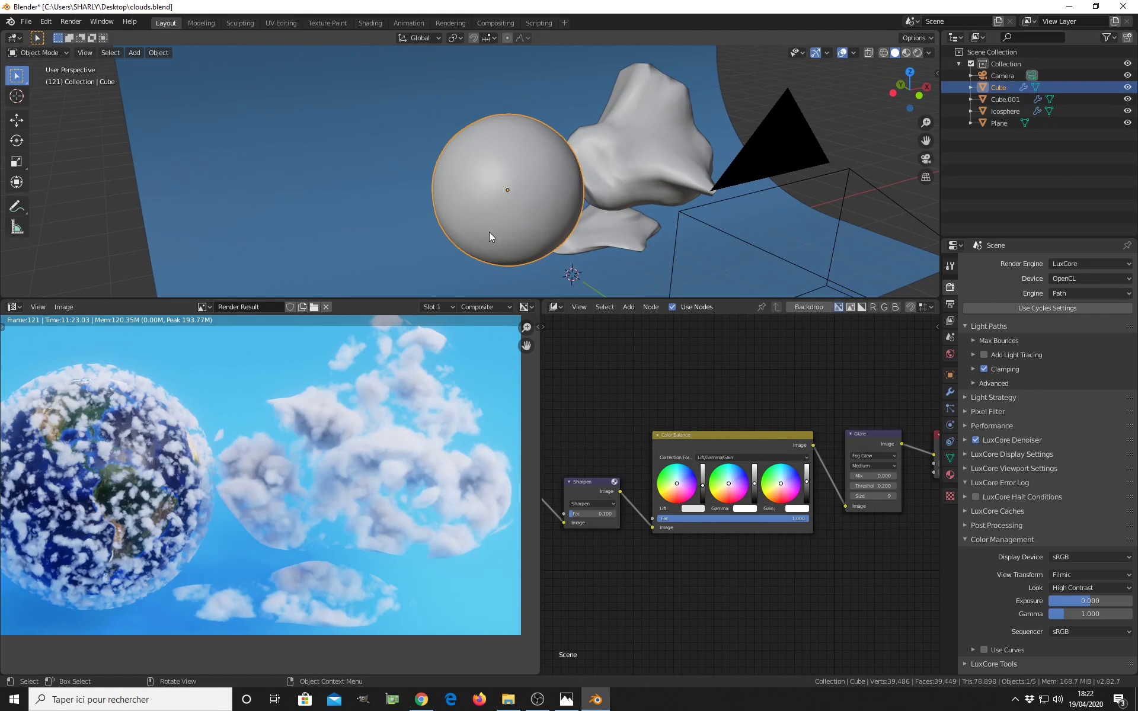
key("z")
left_click(425, 231)
middle_click_drag(425, 231, 531, 219)
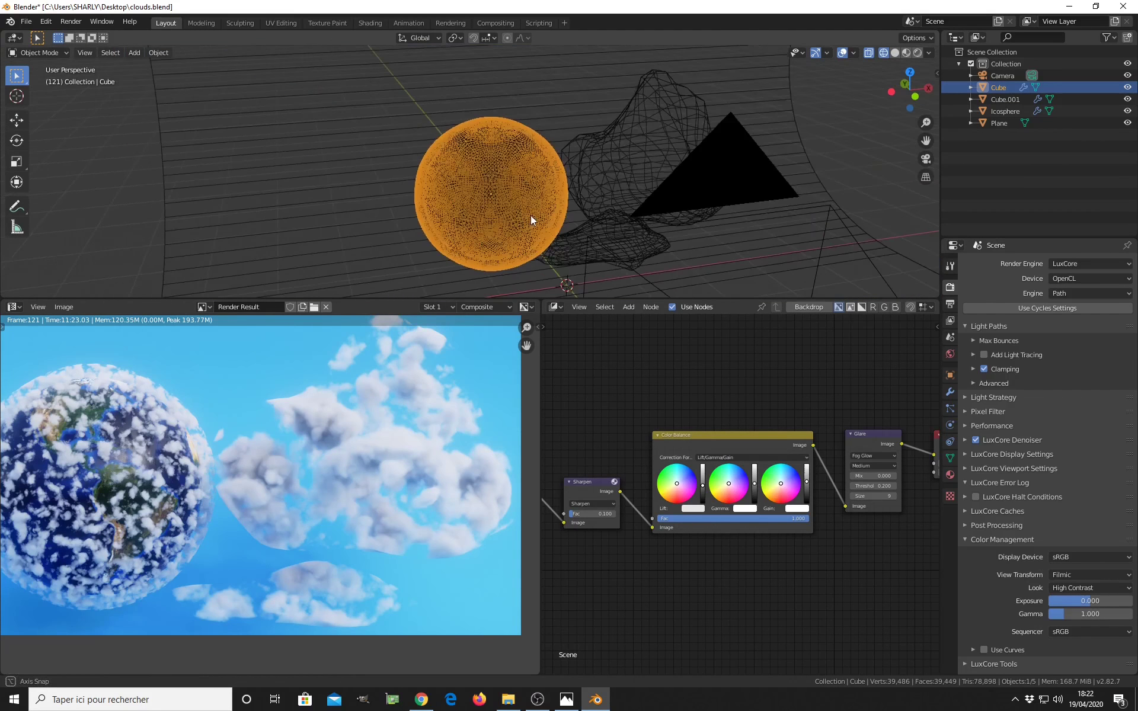
scroll(478, 194, "up", 4)
- Inspect the sphere's Solidify modifier settings in the Modifier tab
left_click(950, 393)
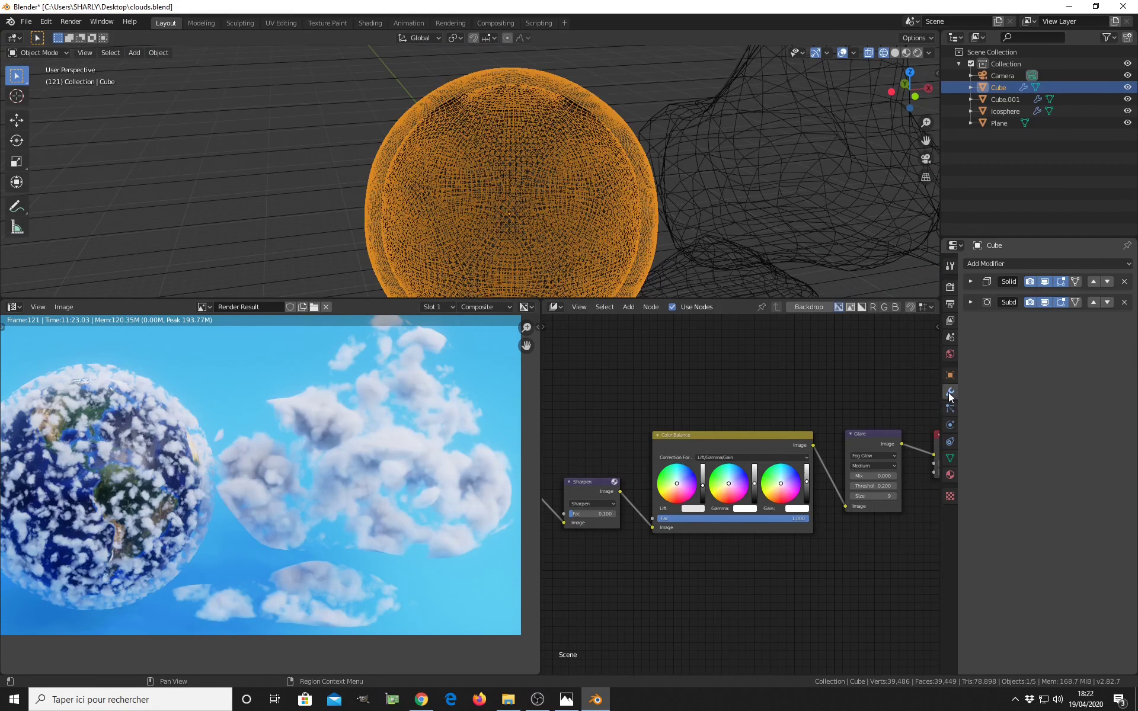
left_click(970, 281)
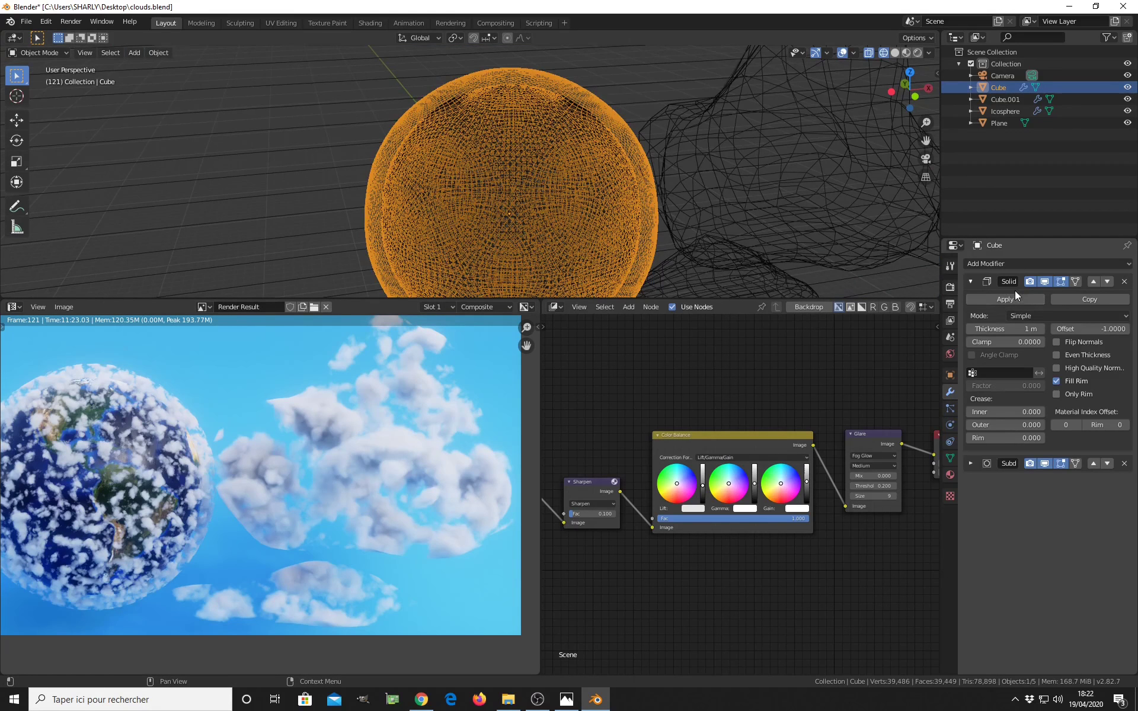
left_click(971, 282)
scroll(536, 216, "down", 3)
- Select the cloud object Cube.001 and return the viewport to solid shading
middle_click_drag(535, 216, 641, 179)
left_click(642, 163)
left_click(649, 152)
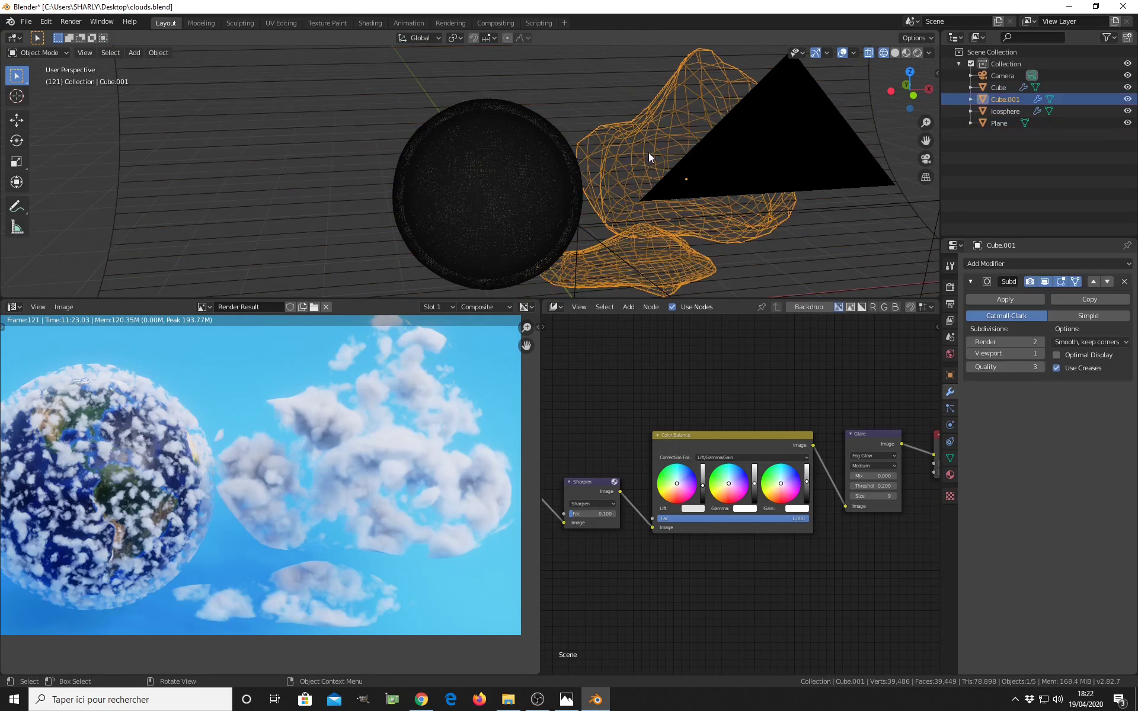
scroll(659, 195, "up", 3)
mouse_move(763, 197)
middle_mouse_down()
mouse_move(603, 205)
mouse_move(612, 201)
mouse_move(614, 222)
mouse_move(633, 224)
mouse_move(633, 209)
middle_mouse_up()
key("z")
left_click(717, 195)
scroll(628, 205, "down", 2)
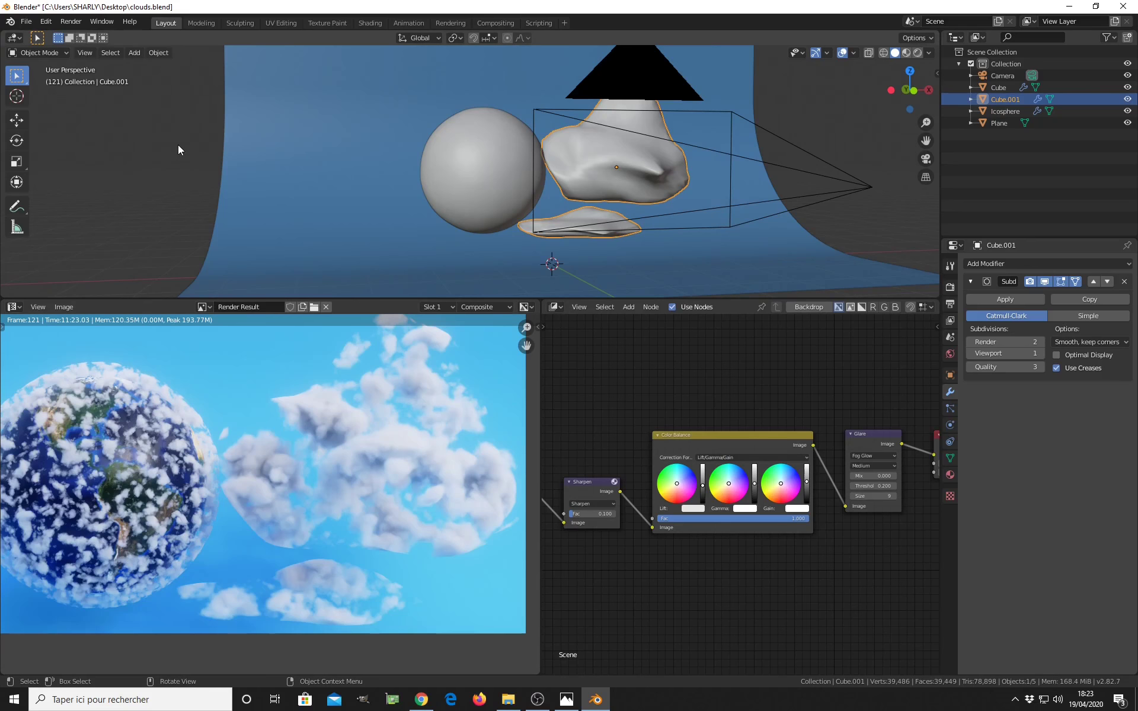
- Save clouds.blend and start a new General scene
key("ctrl+s")
left_click(26, 21)
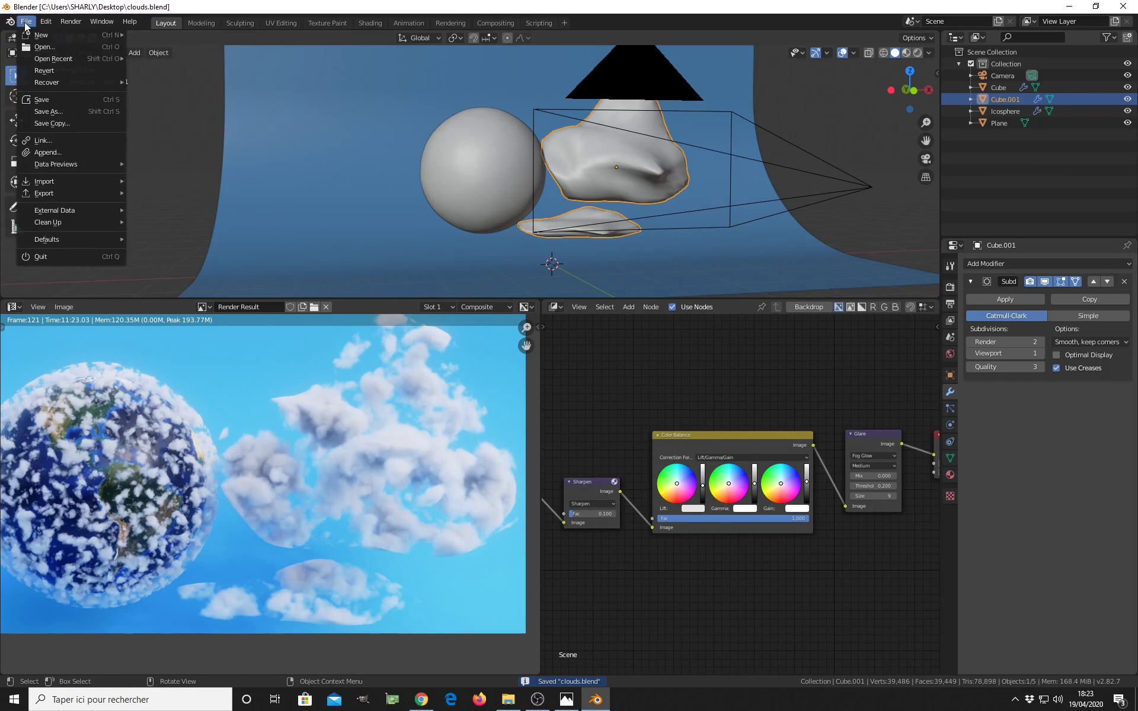
mouse_move(41, 37)
left_click(149, 39)
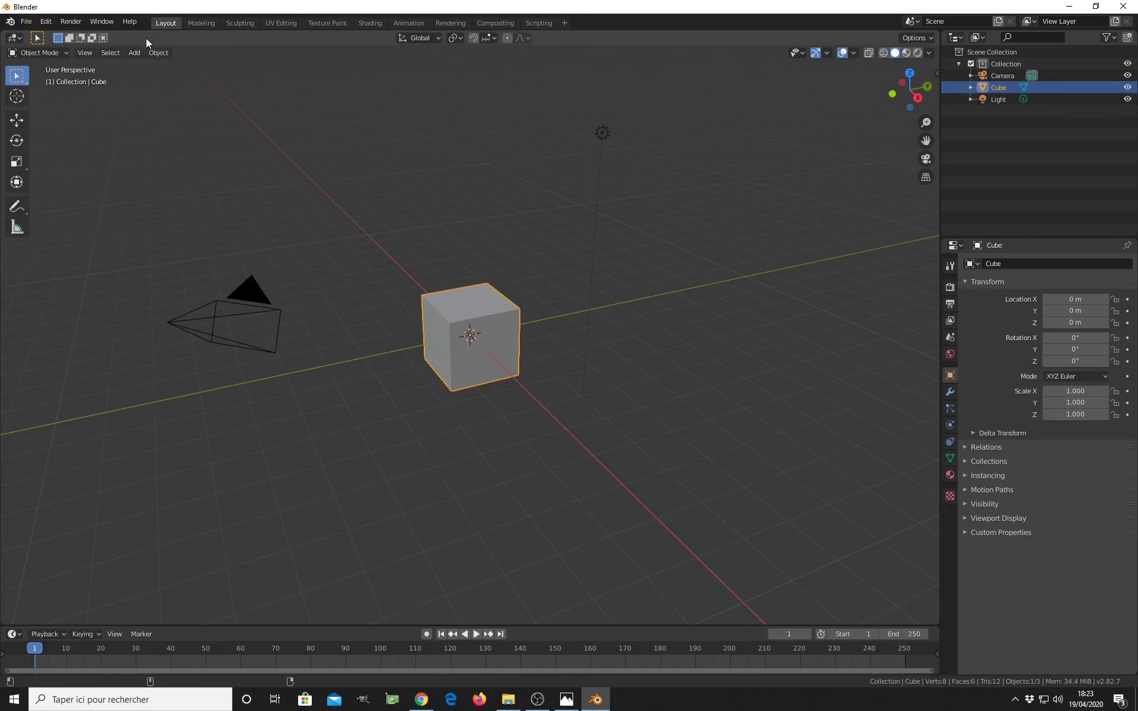
- Set the render engine to LuxCore
middle_click_drag(474, 388, 549, 386)
left_click(949, 291)
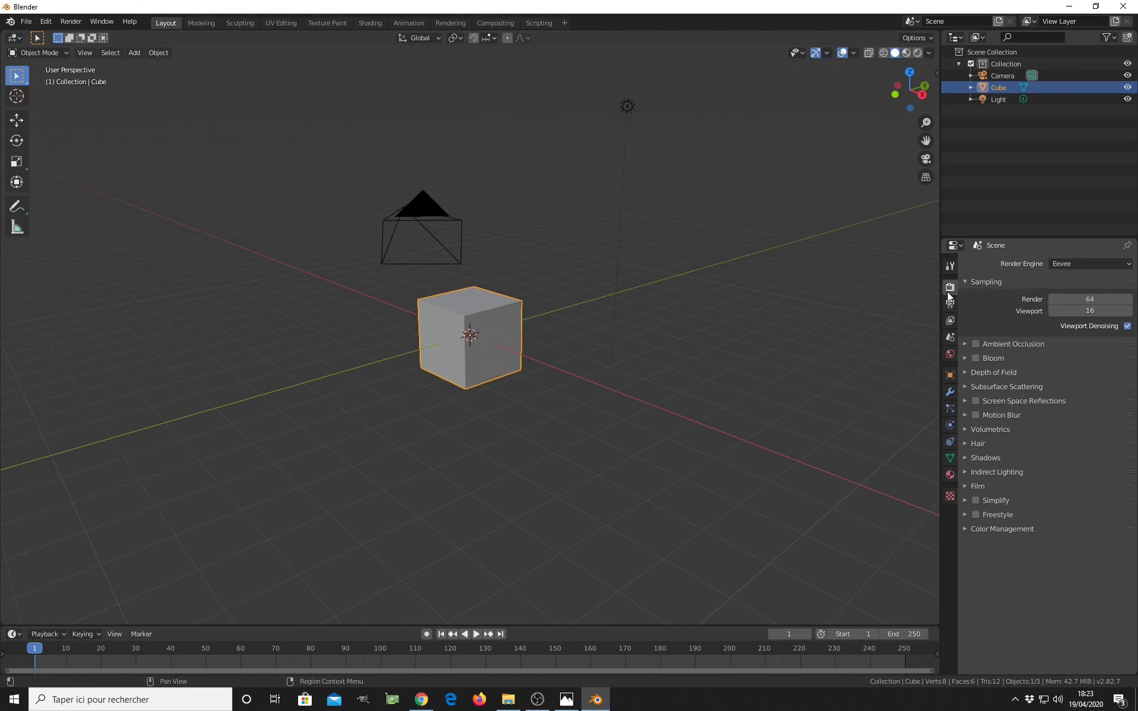
left_click(1067, 265)
left_click(1071, 319)
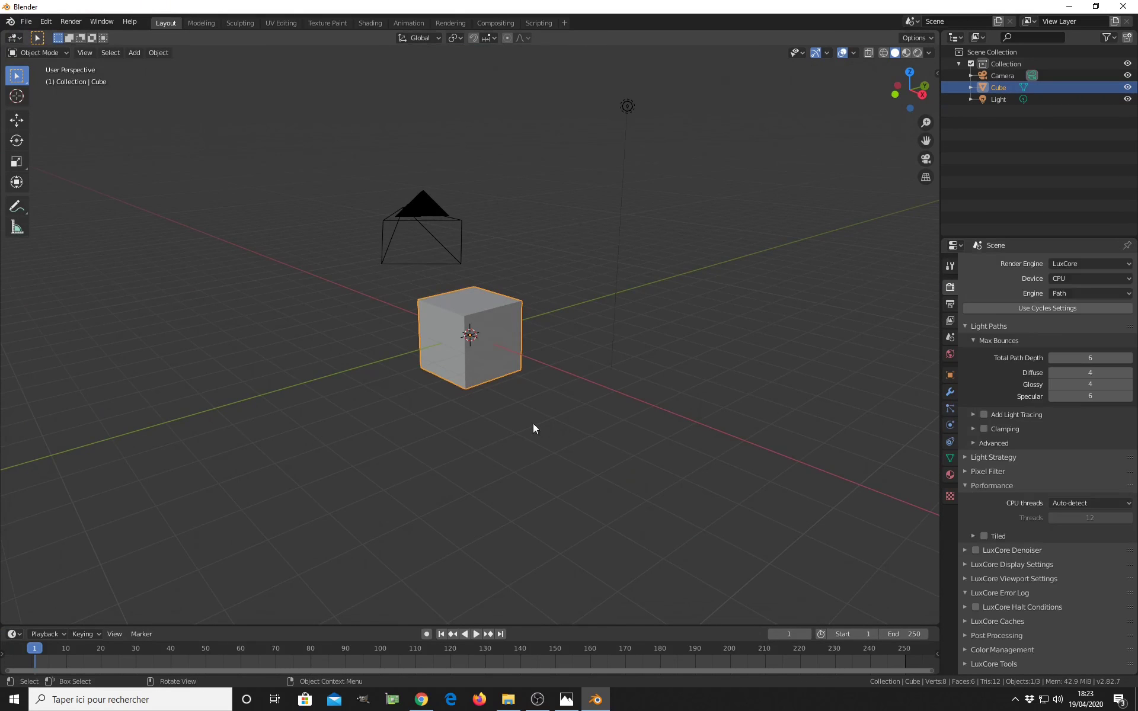
- Delete the default light from the scene
middle_click_drag(533, 428, 491, 256)
left_click(576, 192)
key("x")
left_click(578, 200)
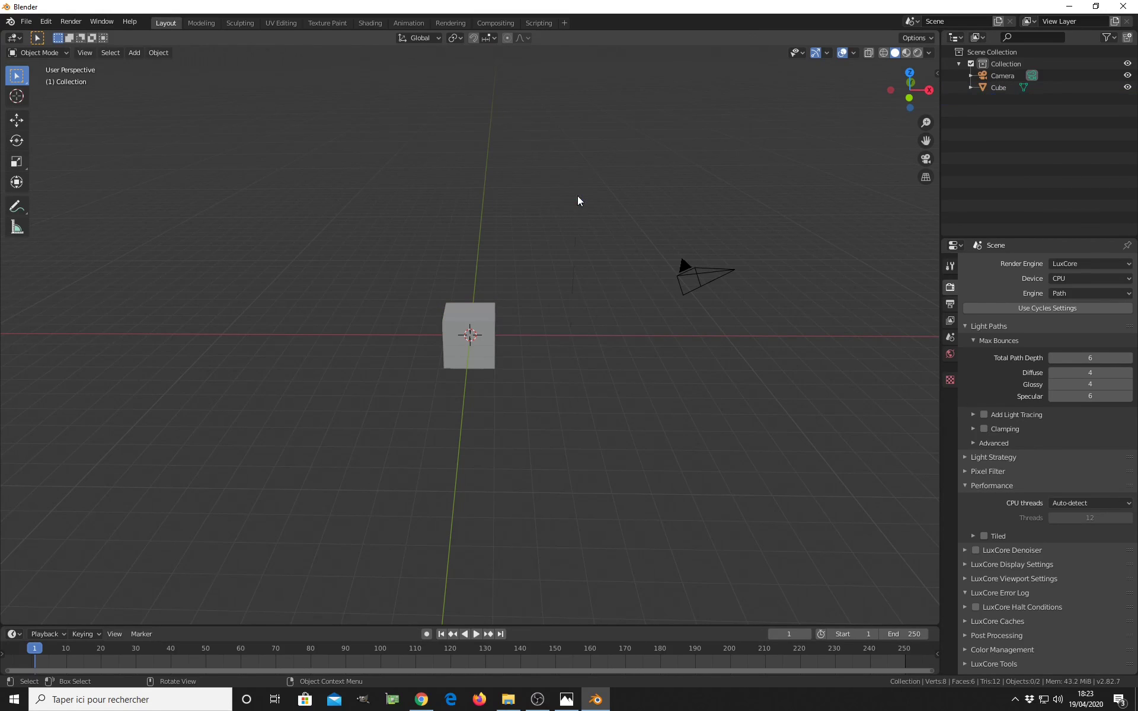
scroll(475, 416, "up", 4)
middle_click_drag(474, 416, 490, 421)
- Add a plane and scale it up into a large ground
key("shift+a")
left_click(521, 403)
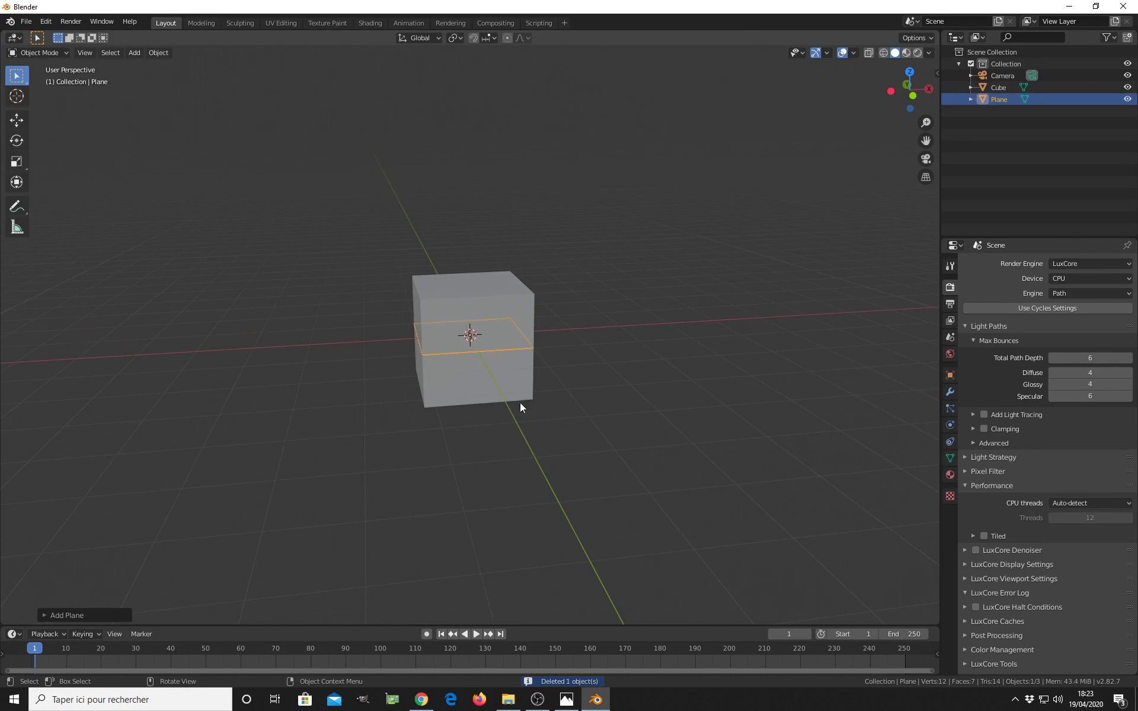
key("s")
left_click(736, 426)
- Raise the cube's mesh 1 unit along Z so it sits on the plane
left_click(503, 328)
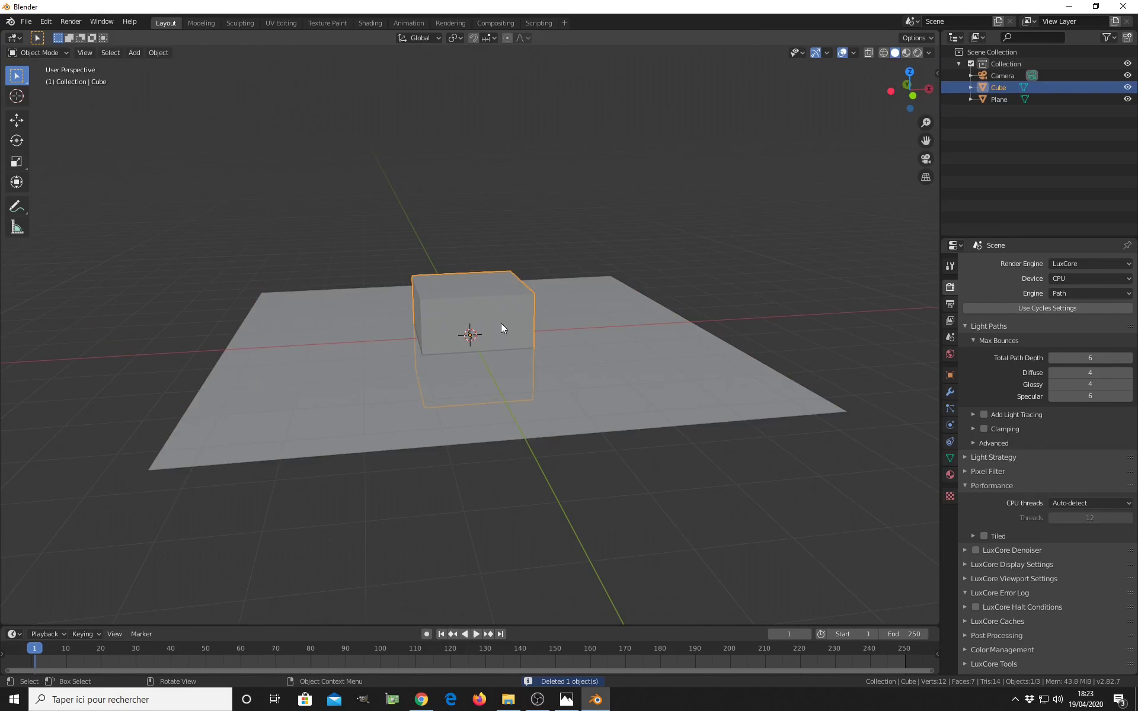
key("Tab")
key("Tab")
type("gz1")
key("Return")
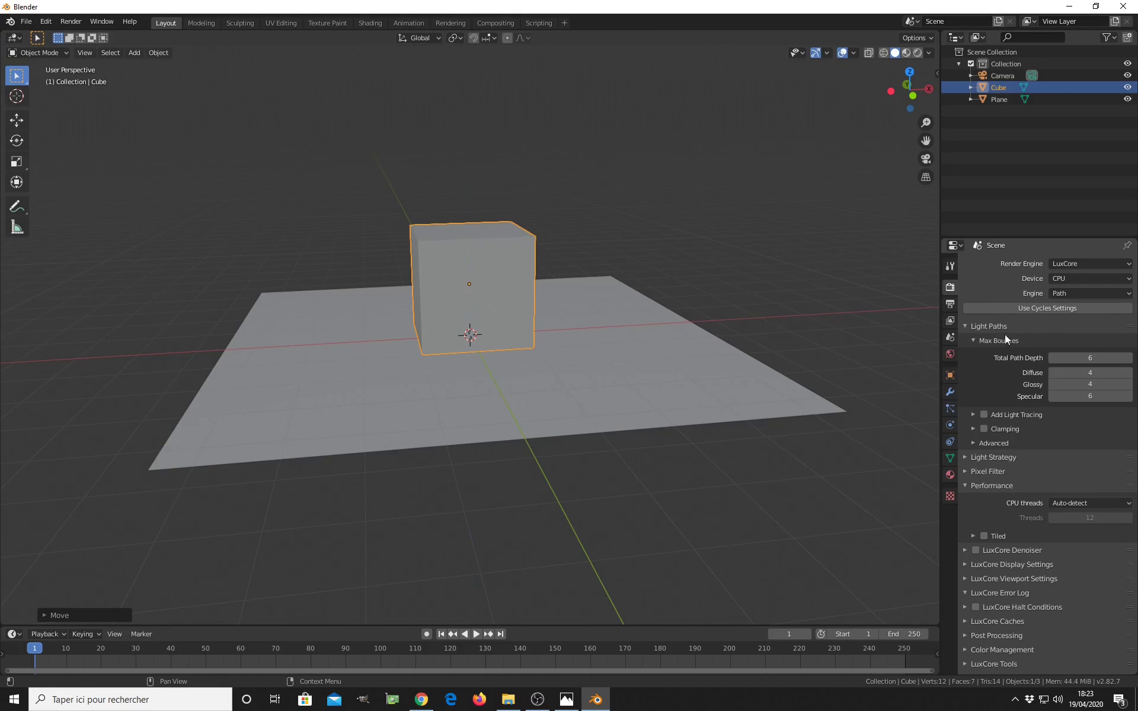
- Enable LuxCore clamping with Max Brightness 5.00
left_click(983, 428)
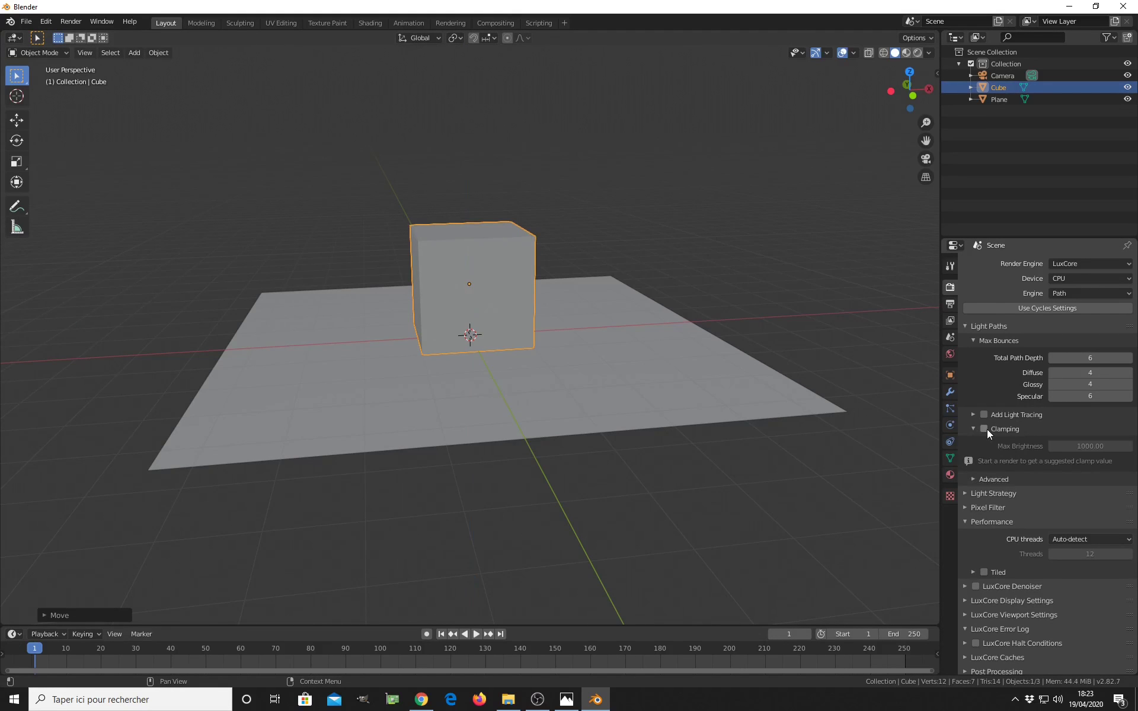
left_click(1091, 446)
type("5")
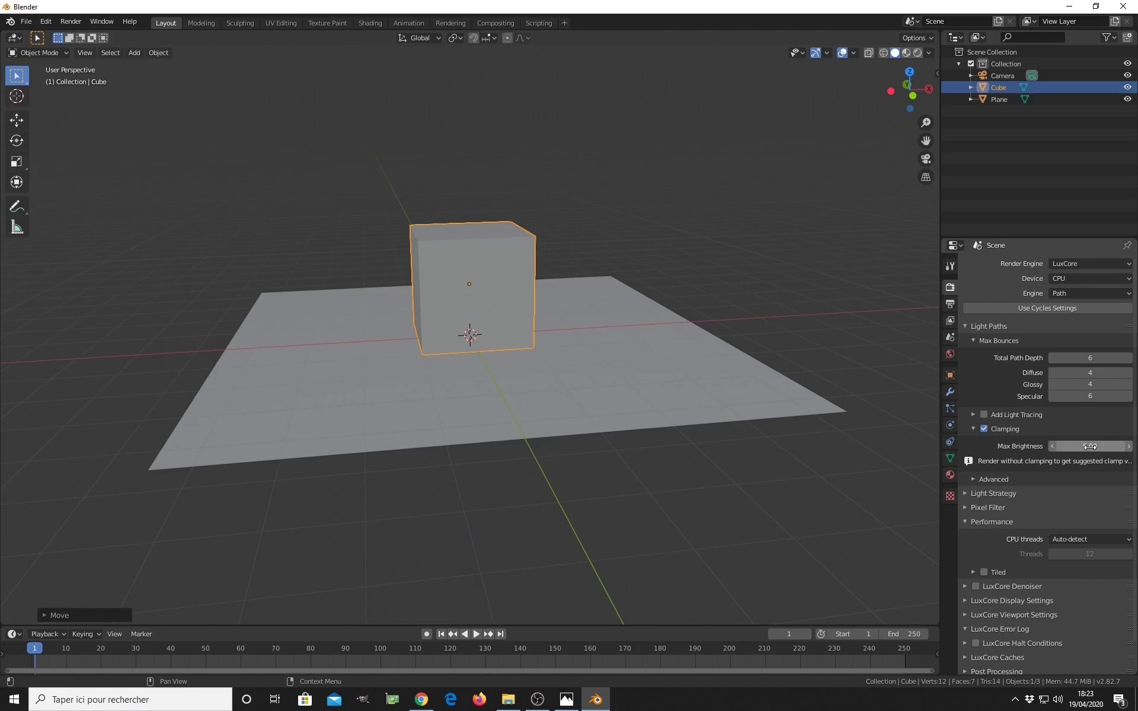
key("Return")
left_click(976, 341)
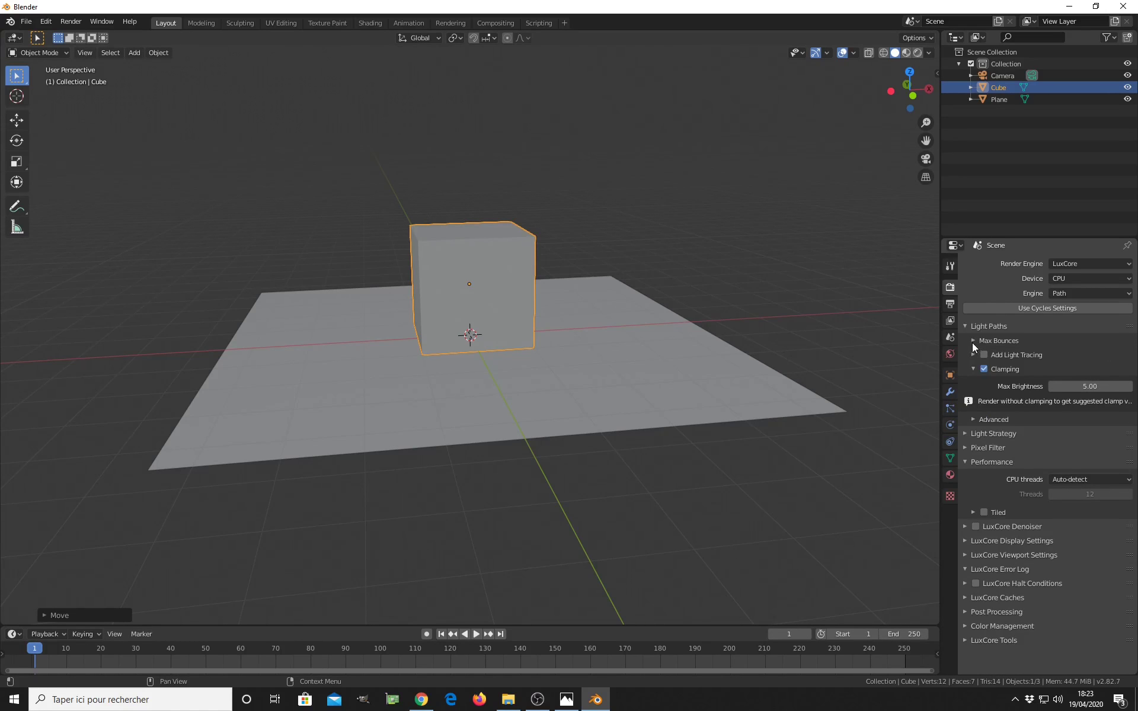
middle_click_drag(551, 443, 831, 342)
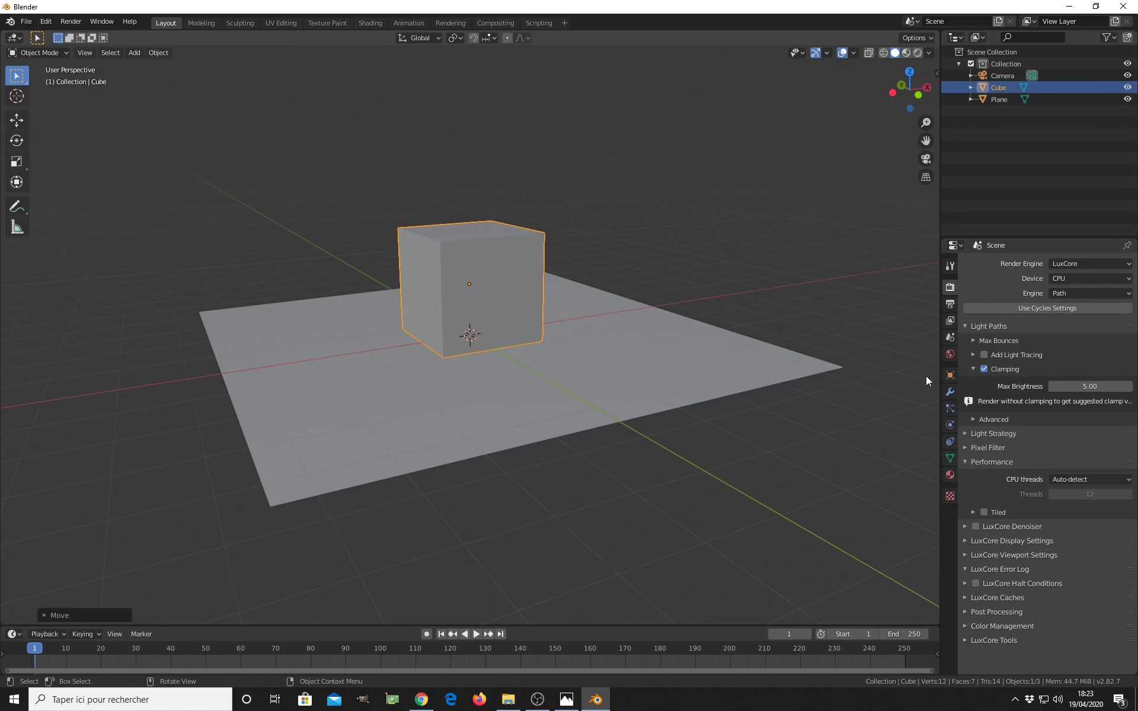
- Turn off the world's sky lighting, checking it in rendered preview
left_click(949, 353)
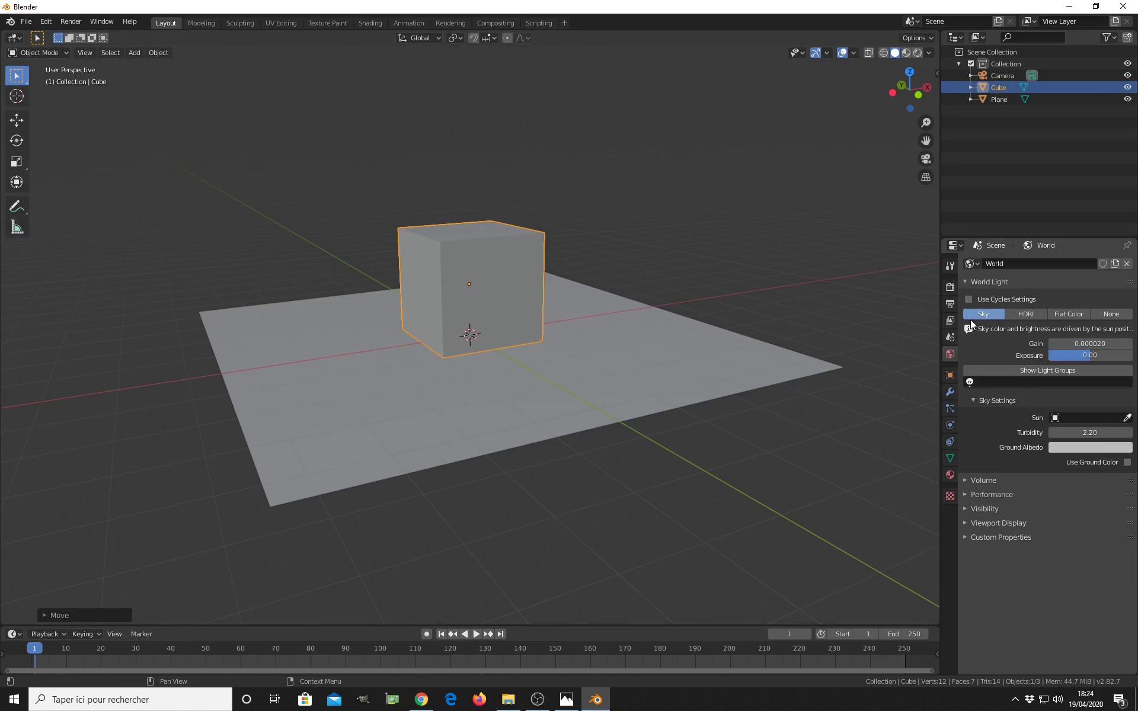
left_click(919, 53)
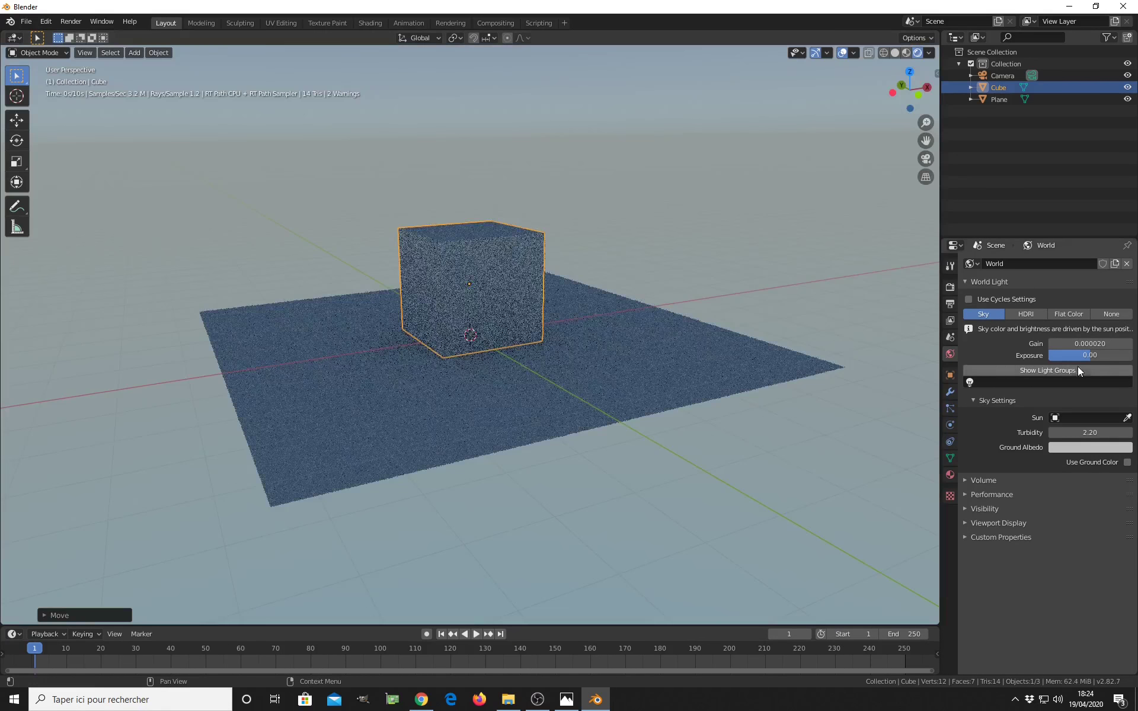
left_click(1104, 314)
key("z")
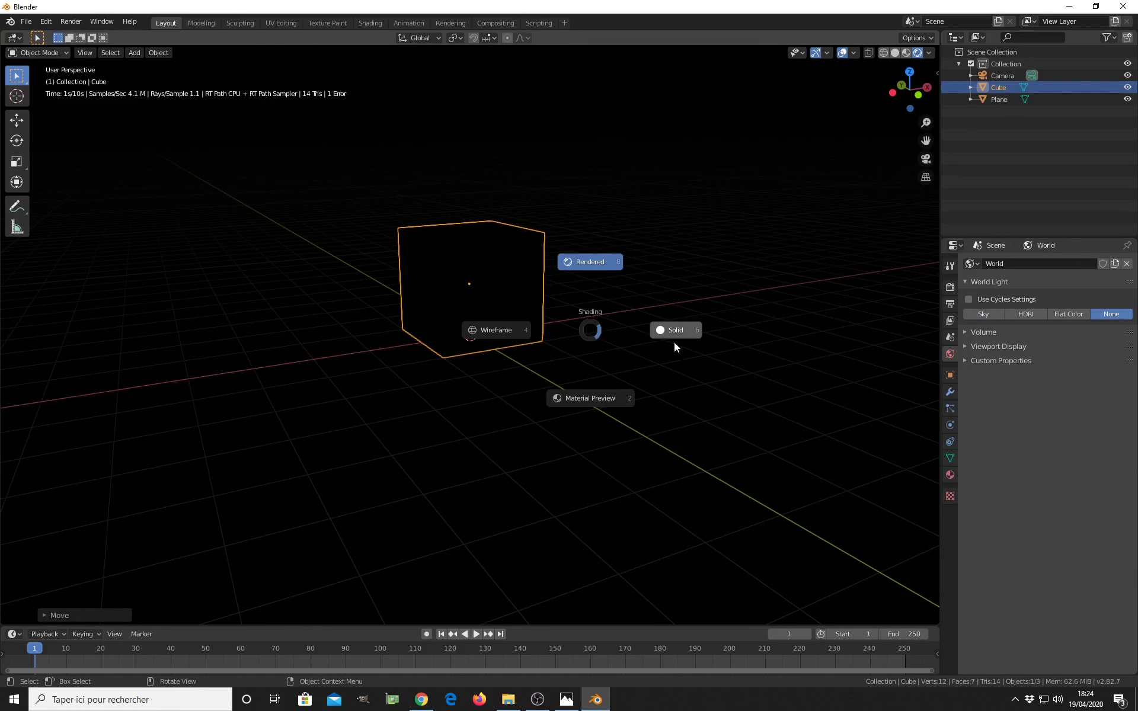
left_click(683, 331)
middle_click_drag(330, 381, 399, 373)
- Add an area light and raise it vertically above the cube
key("shift+a")
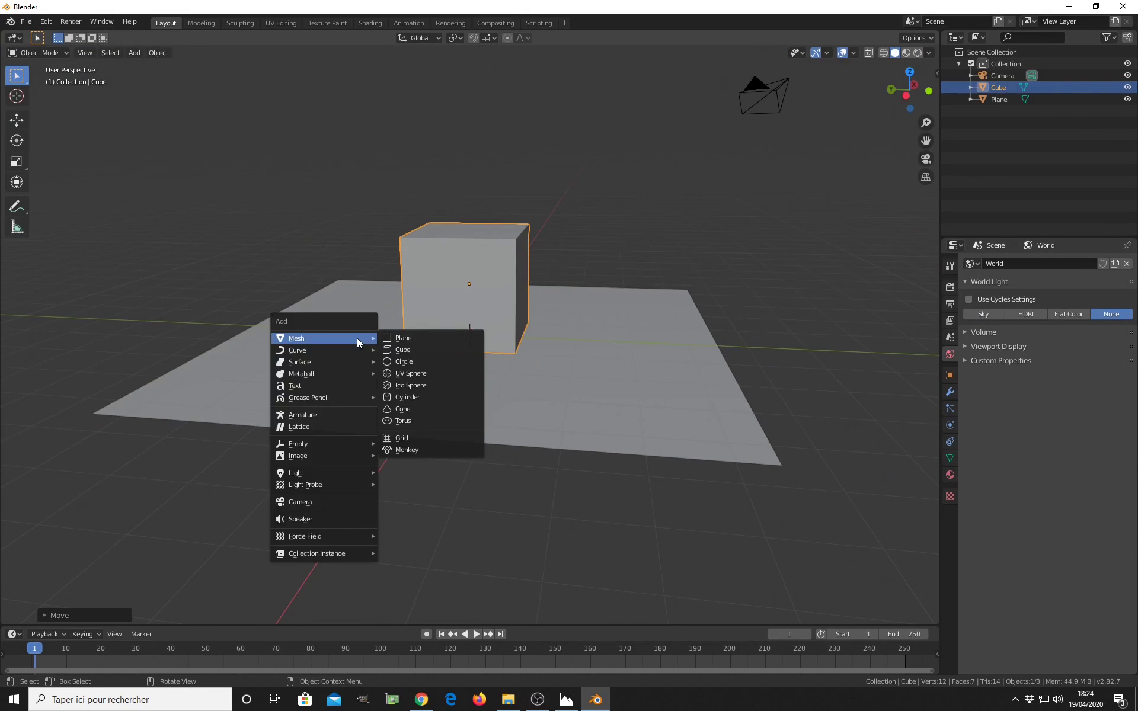
mouse_move(324, 472)
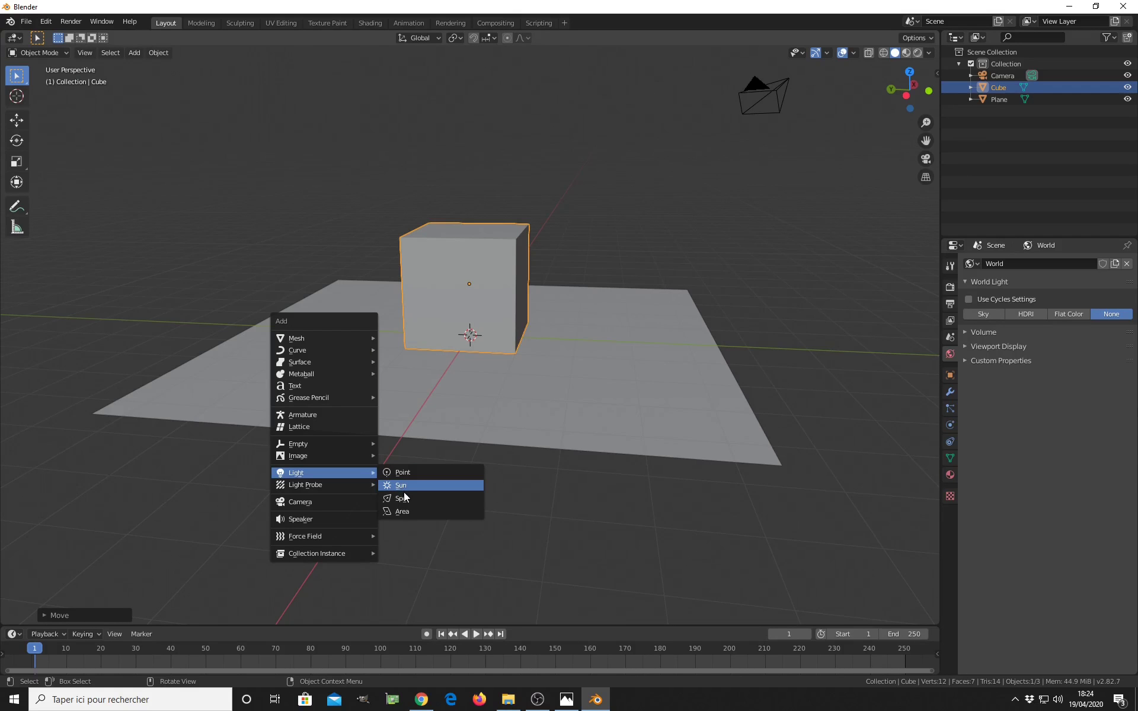
left_click(403, 510)
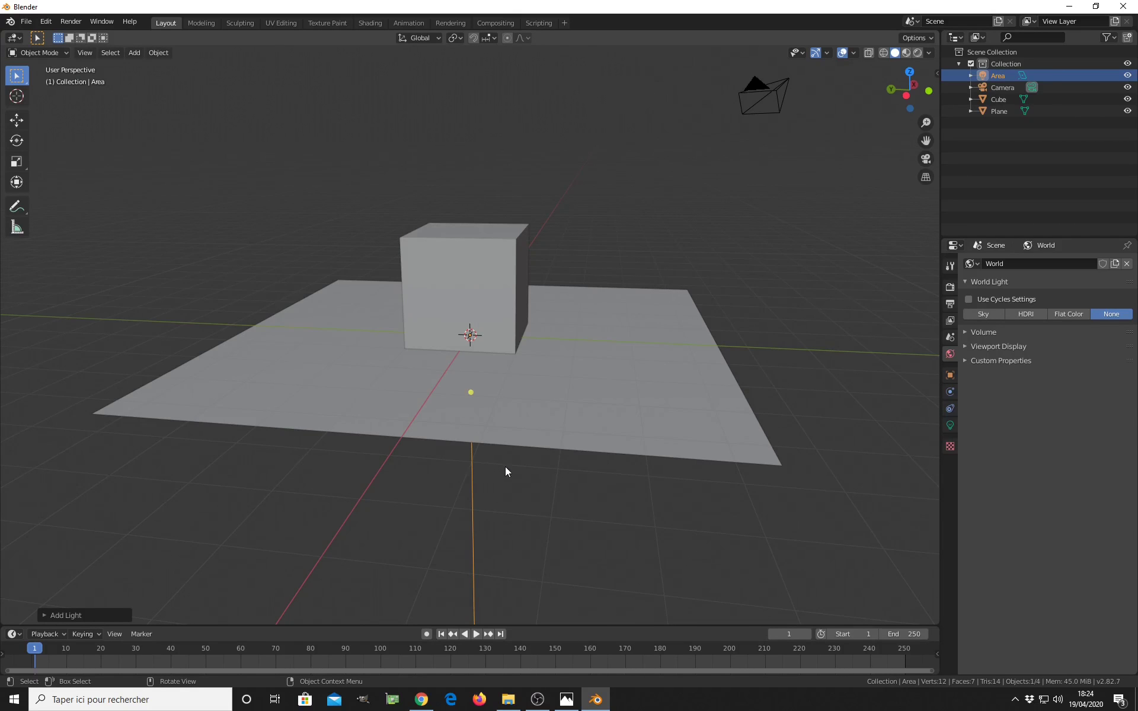
key("g")
key("z")
left_click(475, 203)
scroll(534, 308, "down", 3)
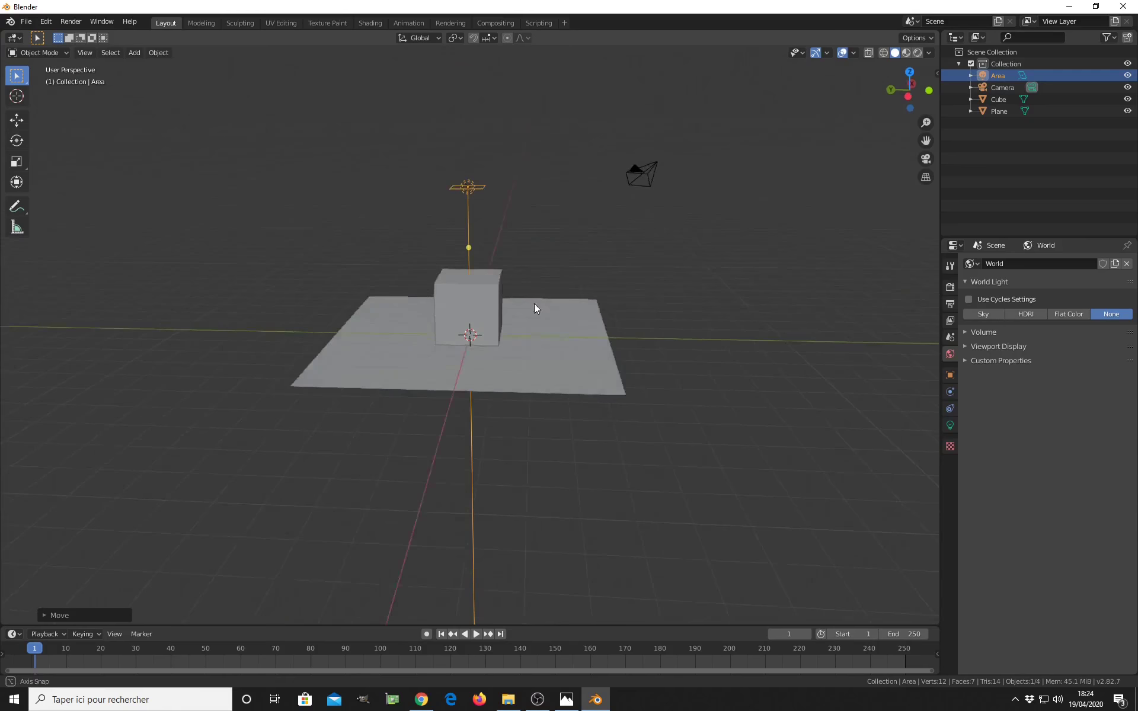
middle_click_drag(533, 308, 580, 305)
- Give the area light Gain 100 and a size of about 2.27 m
left_click(950, 426)
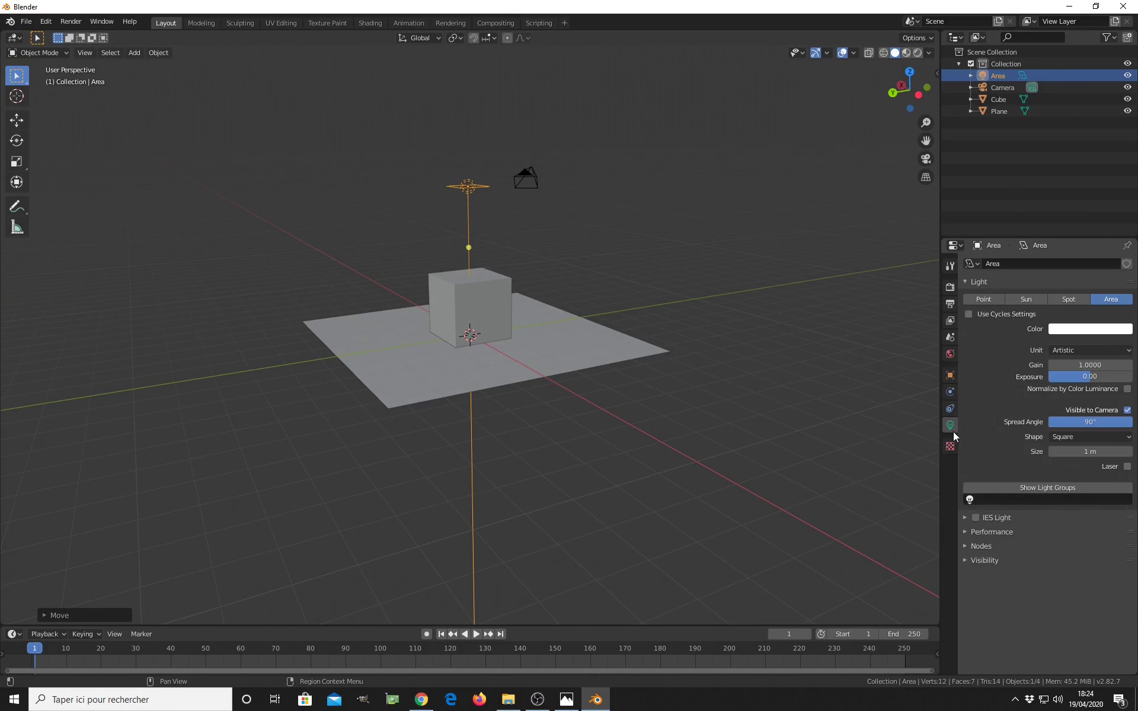
left_click(1083, 367)
type("100")
key("Return")
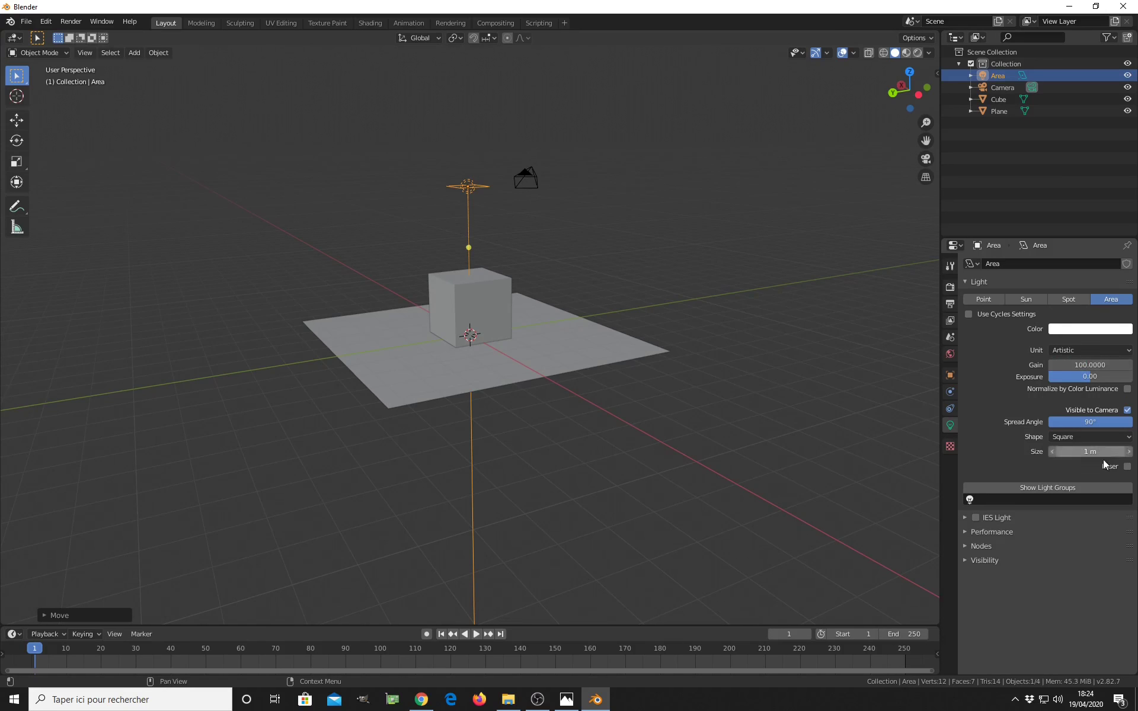
left_click_drag(1087, 451, 1114, 452)
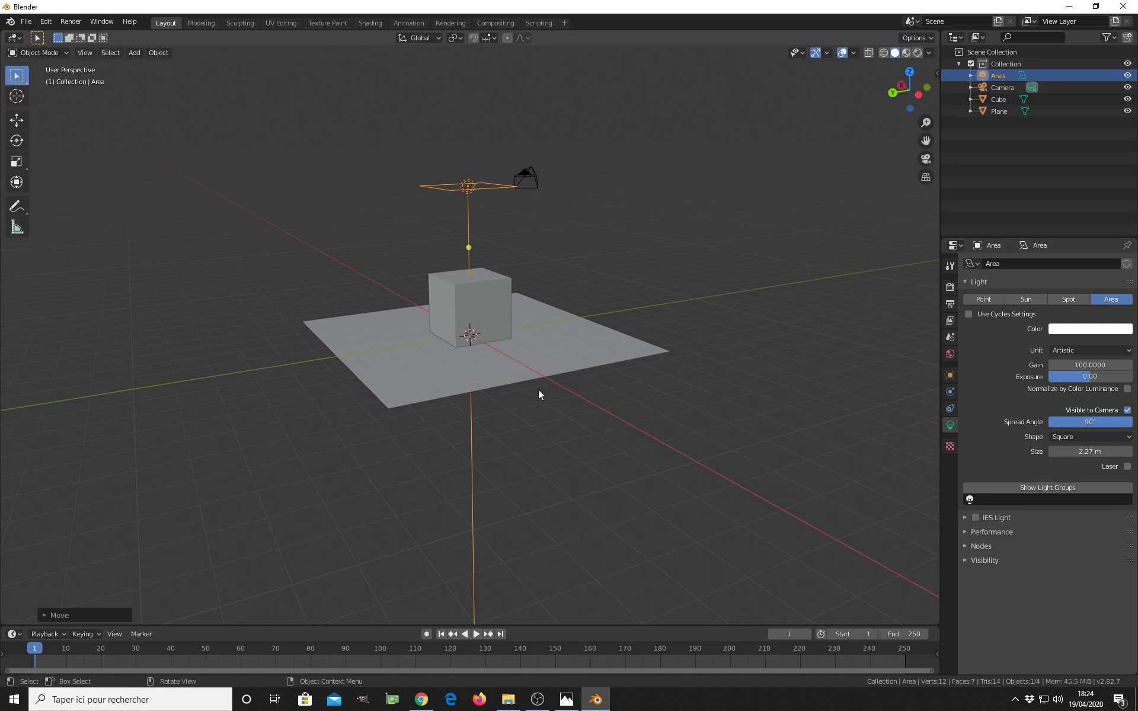
- Duplicate the area light, placing it to the left and tilting it toward the cube
middle_click_drag(539, 393, 554, 300)
key("shift+d")
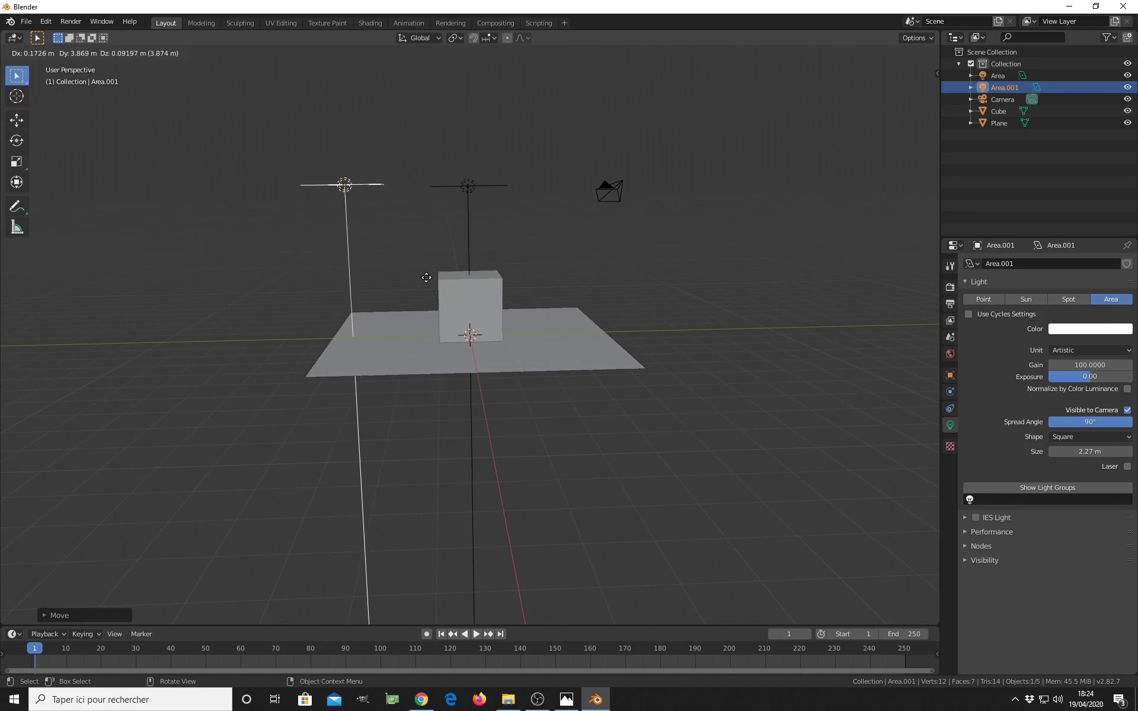
left_click(437, 321)
key("r")
left_click(501, 160)
key("g")
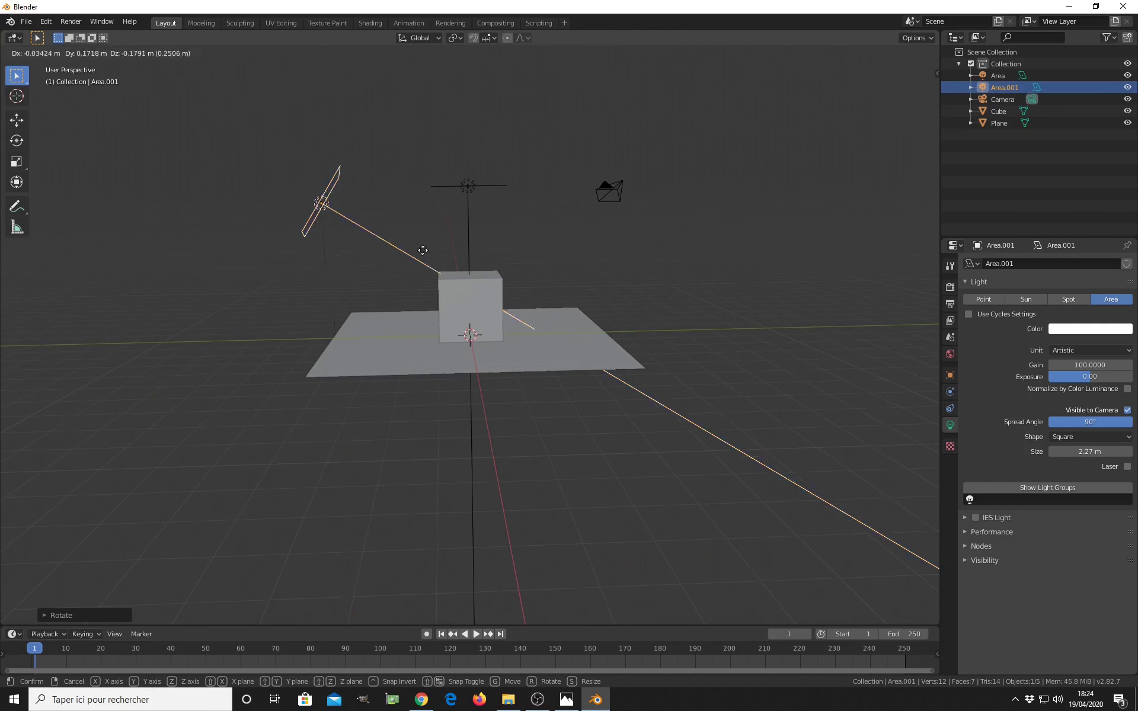
left_click(491, 284)
middle_click_drag(492, 284, 448, 258)
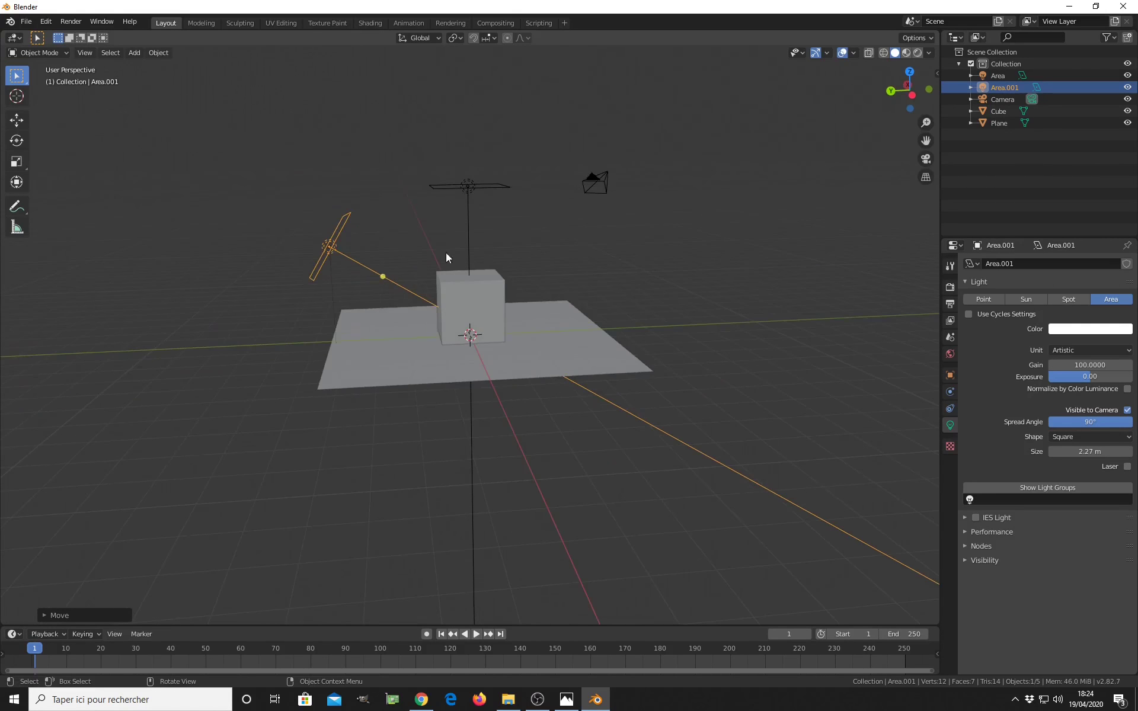
- Adjust the heights of the overhead and left-hand area lights
left_click(469, 202, "shift")
key("g")
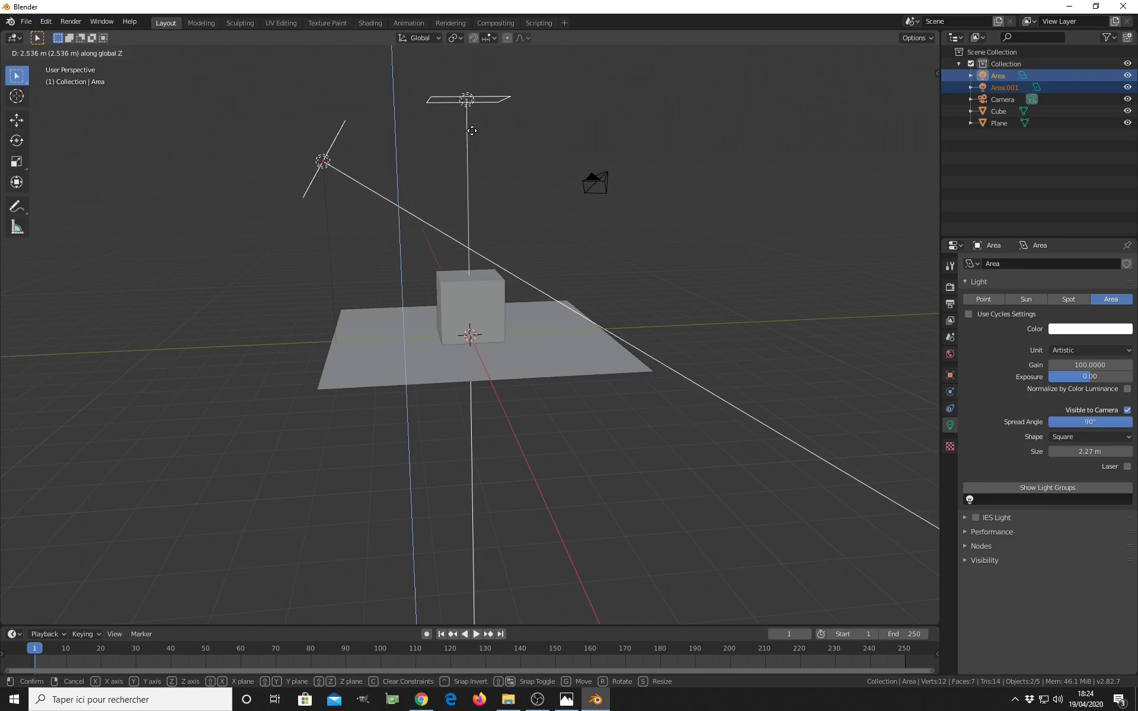
left_click(413, 162)
left_click(327, 173)
key("g")
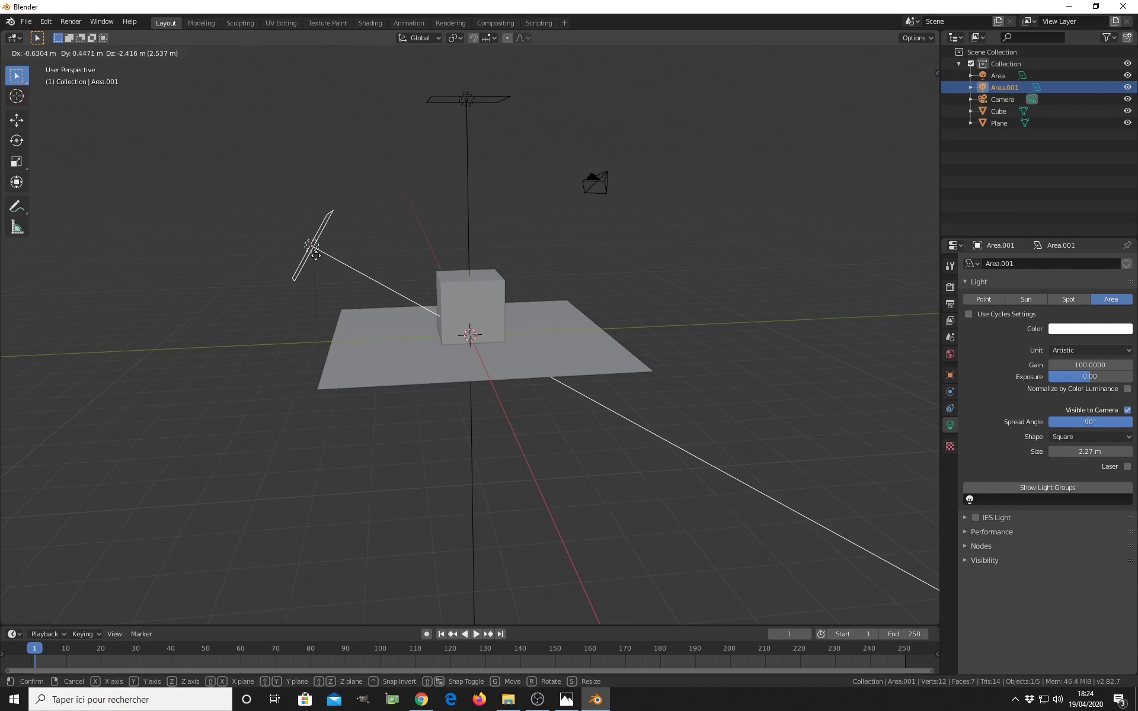
left_click(312, 265)
left_click(466, 104)
key("g")
left_click(513, 286)
- Raise the cube vertically and enlarge the timeline area upward
left_click(503, 305)
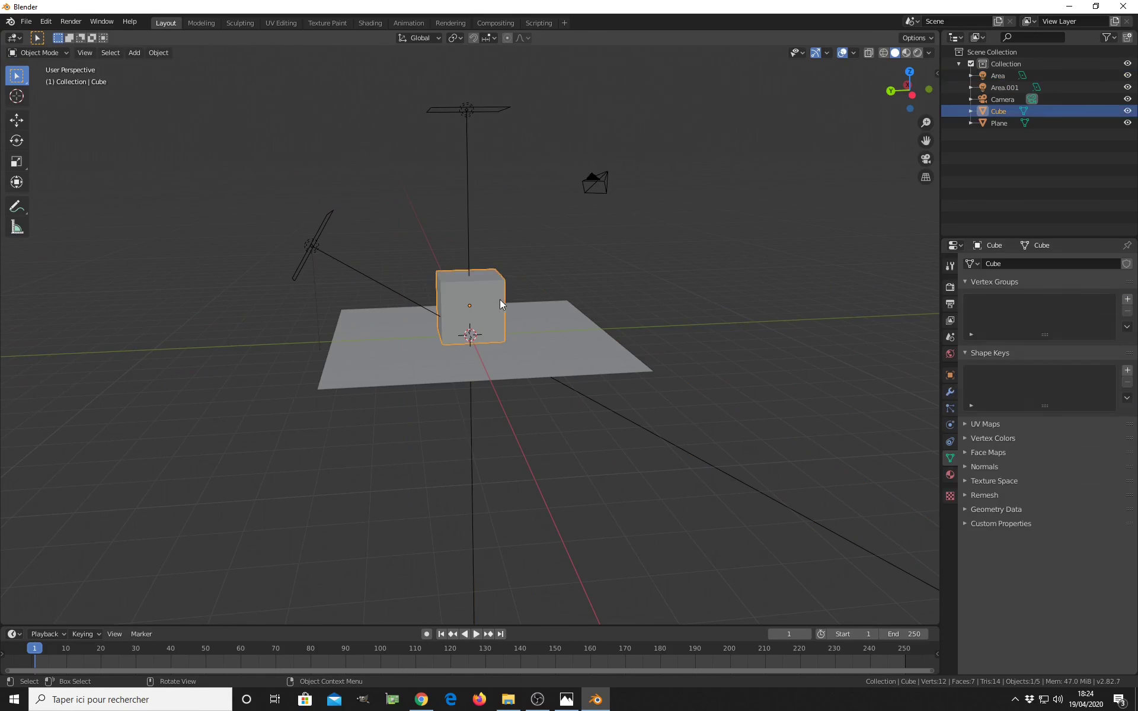
key("g")
key("z")
left_click(485, 321)
middle_click_drag(503, 384, 538, 381)
left_click_drag(581, 626, 466, 319)
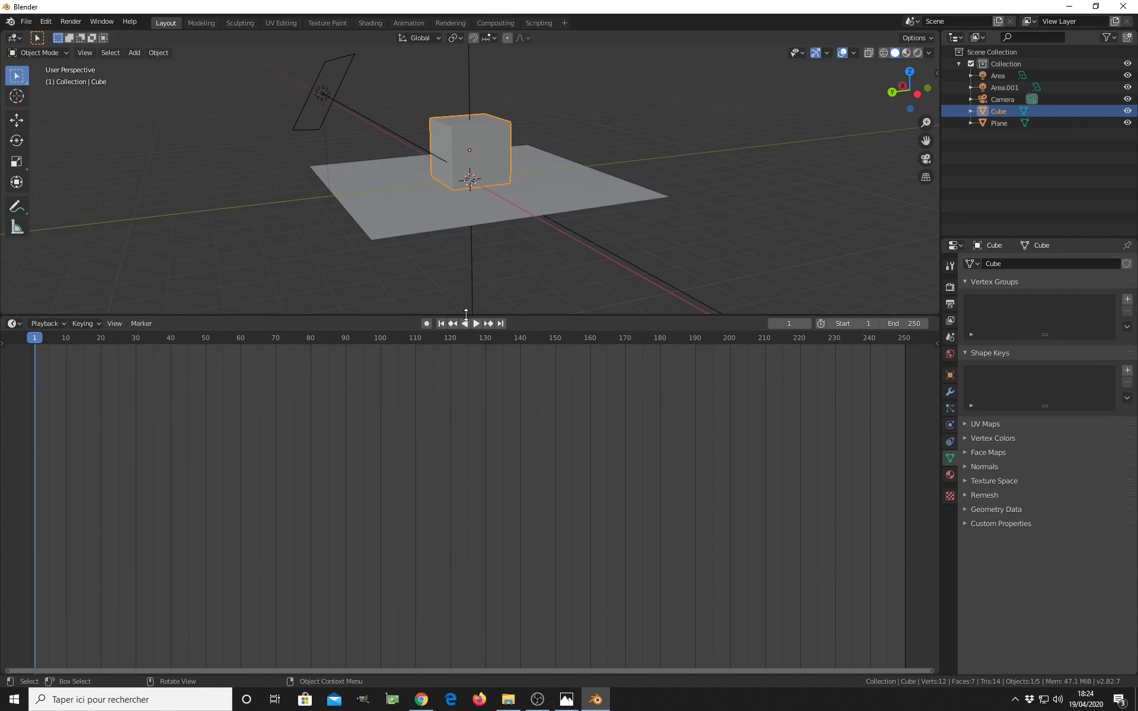
- Split the timeline and make its widened right half a LuxCore Material Nodes editor
right_click(468, 319)
left_click(466, 321)
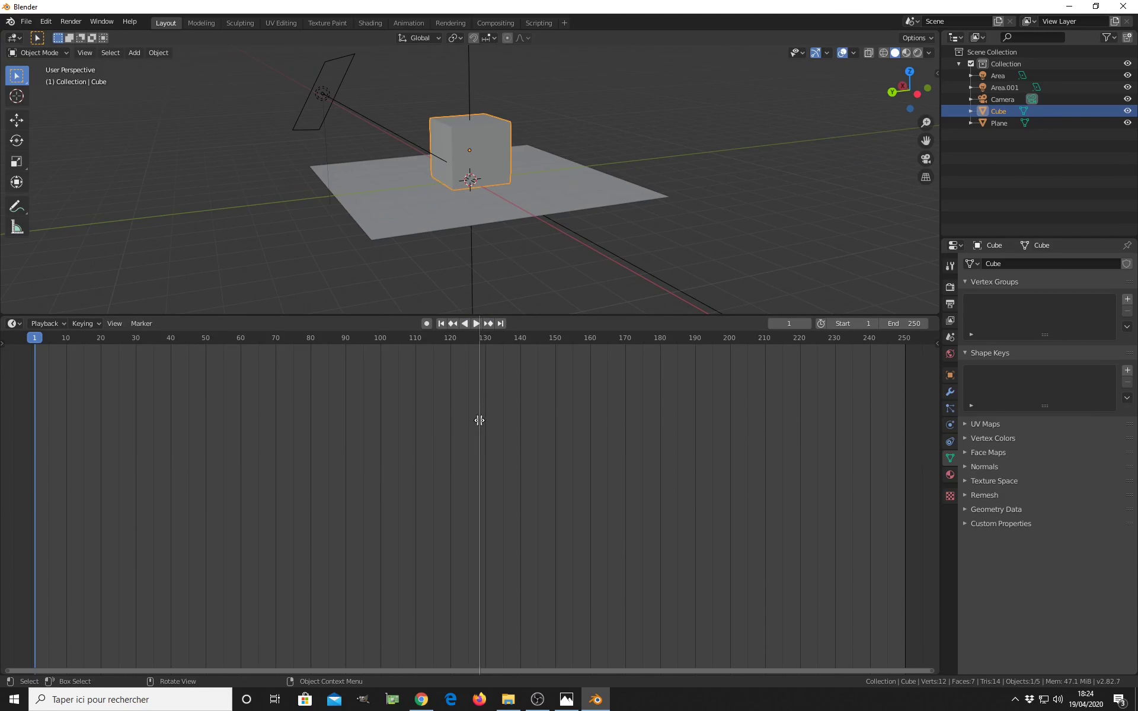
left_click(478, 418)
left_click(490, 323)
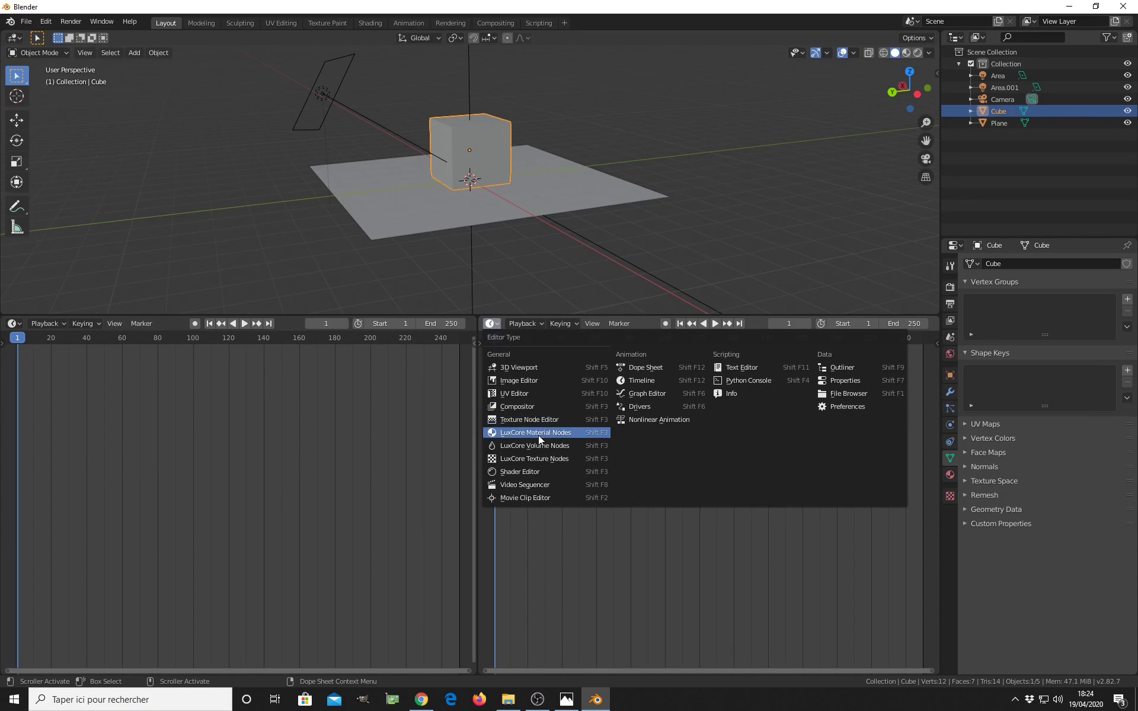
left_click(503, 432)
left_click_drag(478, 422, 394, 421)
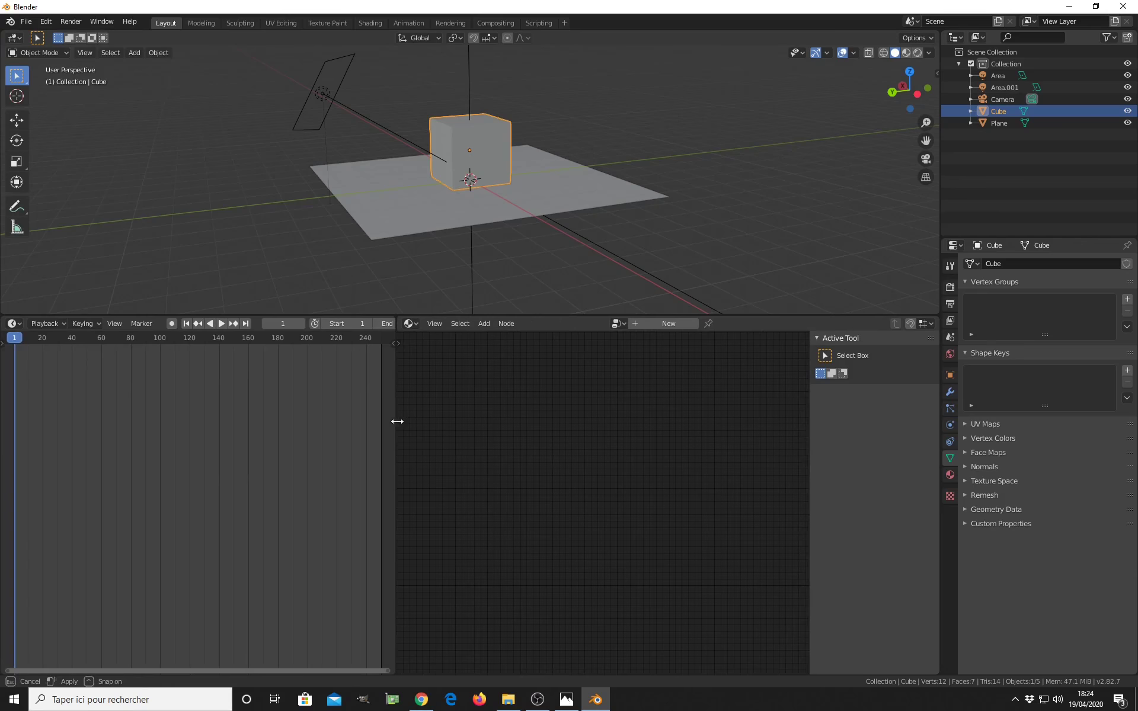
middle_click_drag(519, 175, 538, 205)
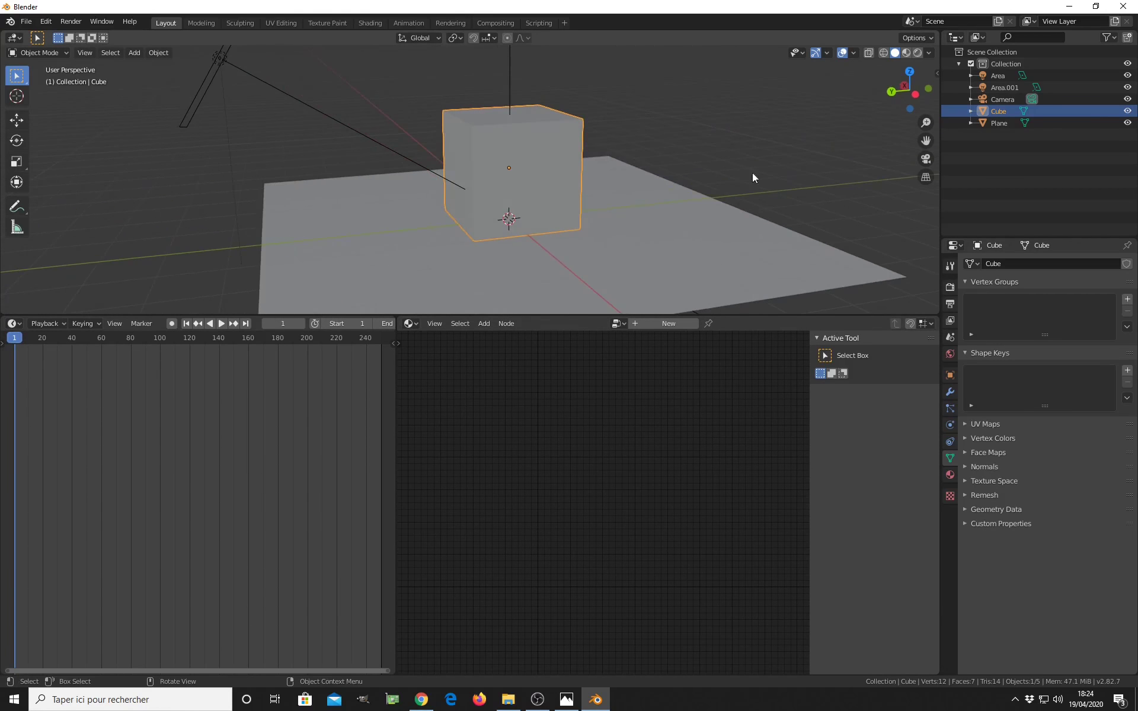
left_click(917, 54)
- Assign the cube the Null (Transparent) material, hide overlays, and zoom into its nodes
middle_click_drag(534, 127, 545, 136)
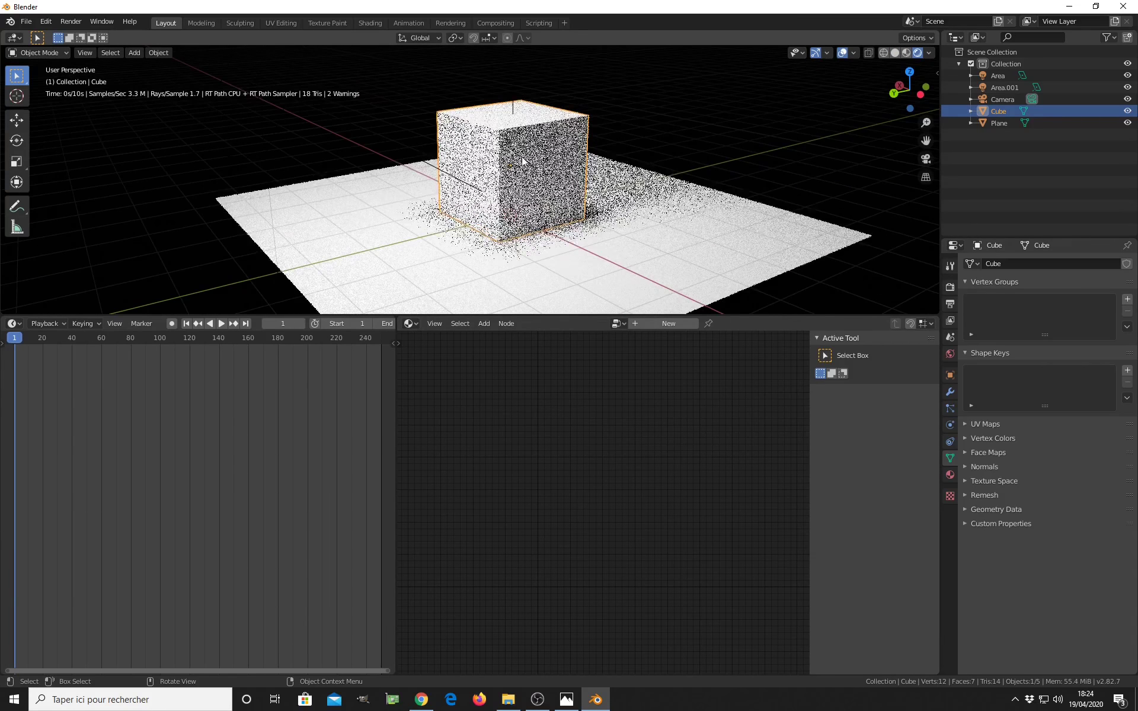
left_click(950, 475)
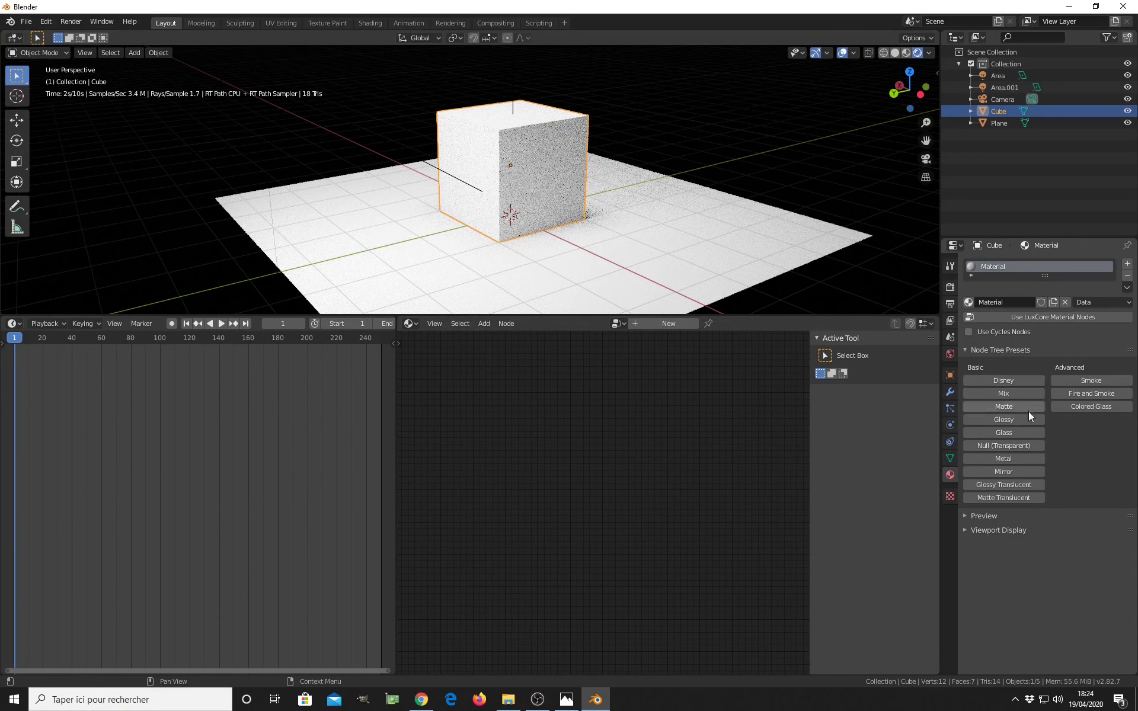
left_click(1002, 446)
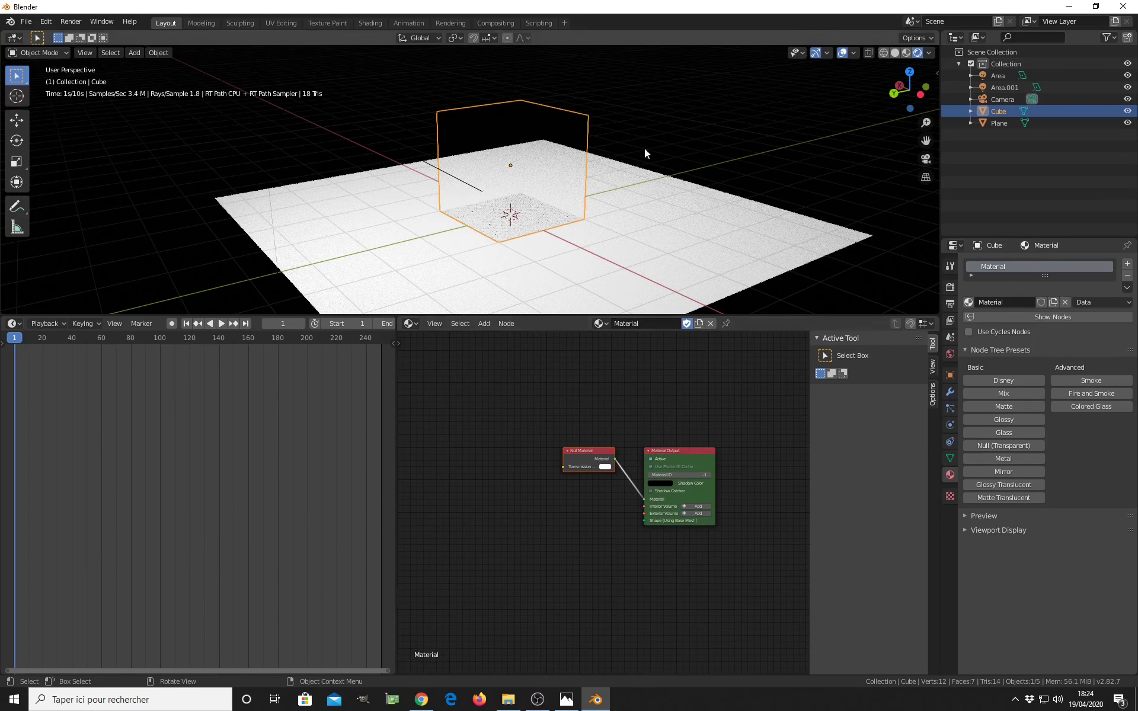
left_click(842, 53)
middle_click_drag(652, 177, 582, 408)
scroll(566, 198, "up", 3)
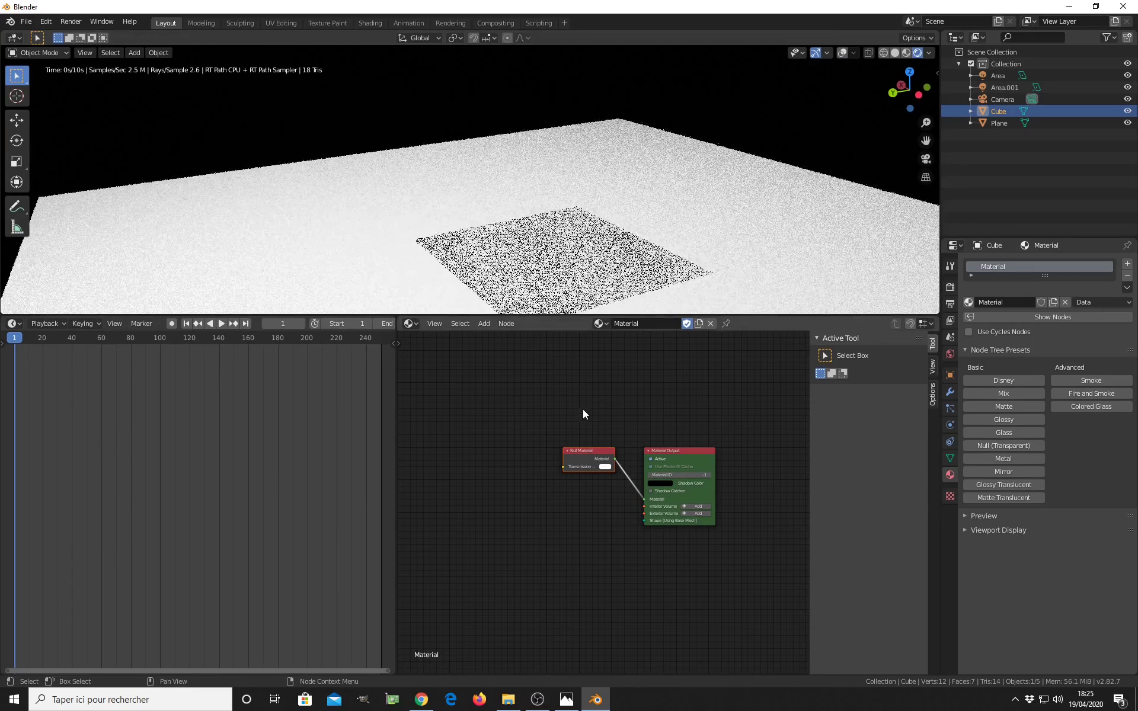
scroll(578, 504, "up", 3)
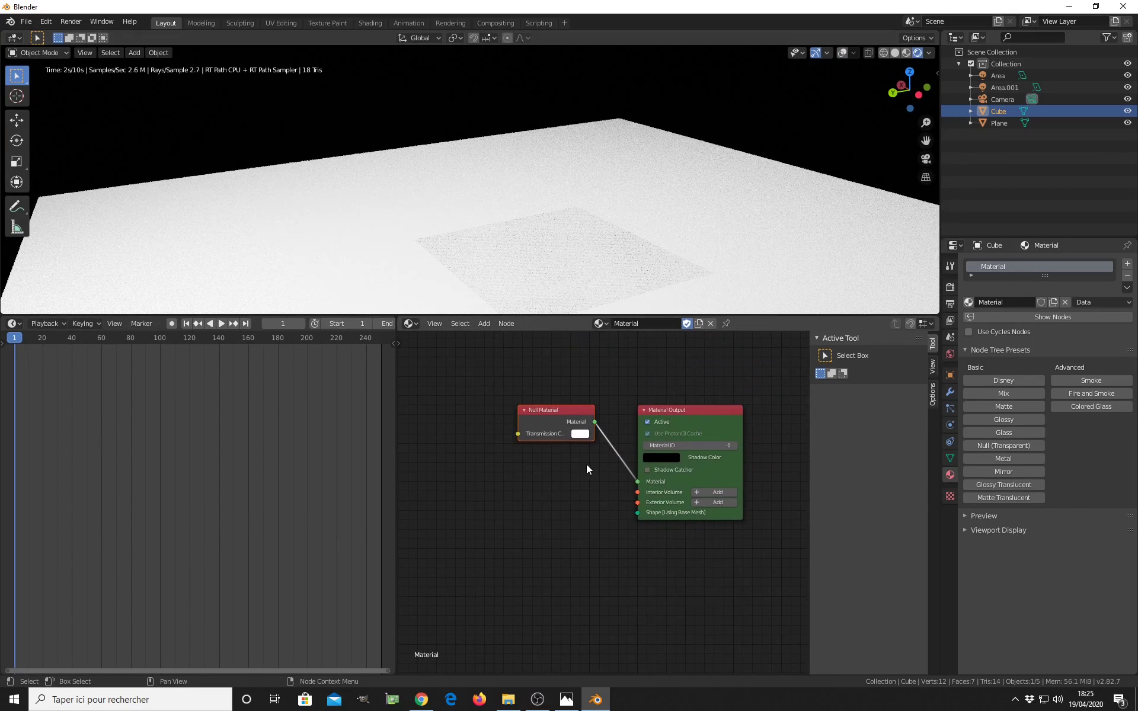
middle_click_drag(585, 464, 616, 479)
scroll(599, 486, "up", 2)
- Add a Heterogeneous Volume node from the Volume category in the node editor
key("shift+a")
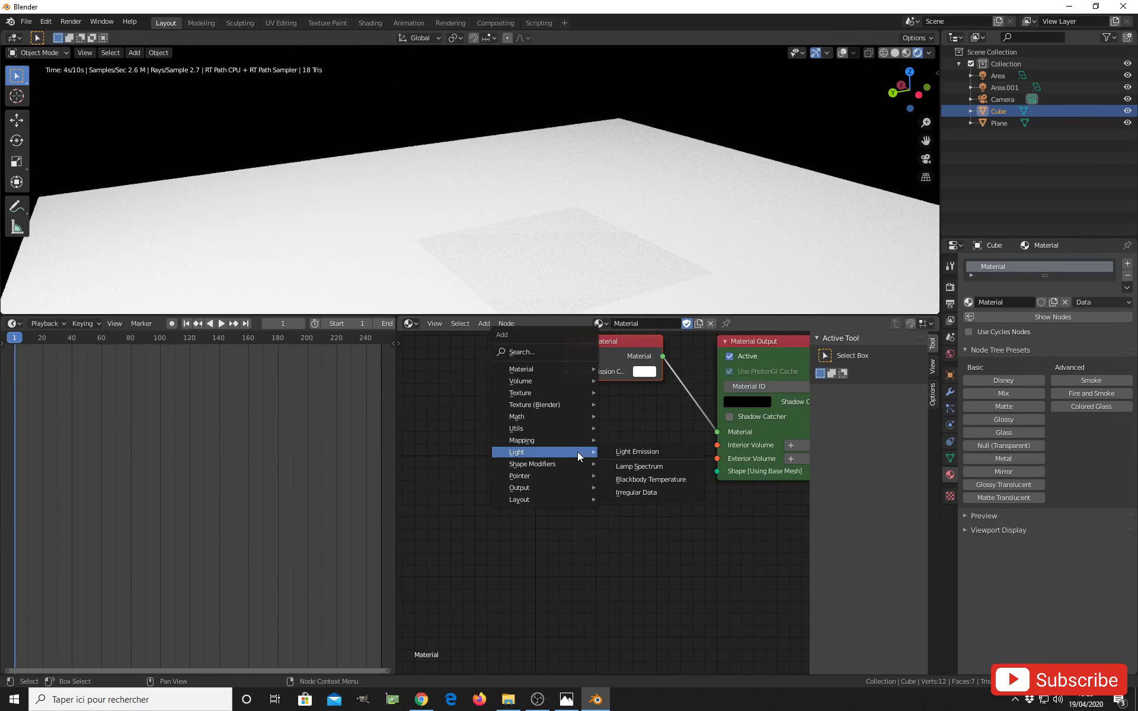
mouse_move(529, 379)
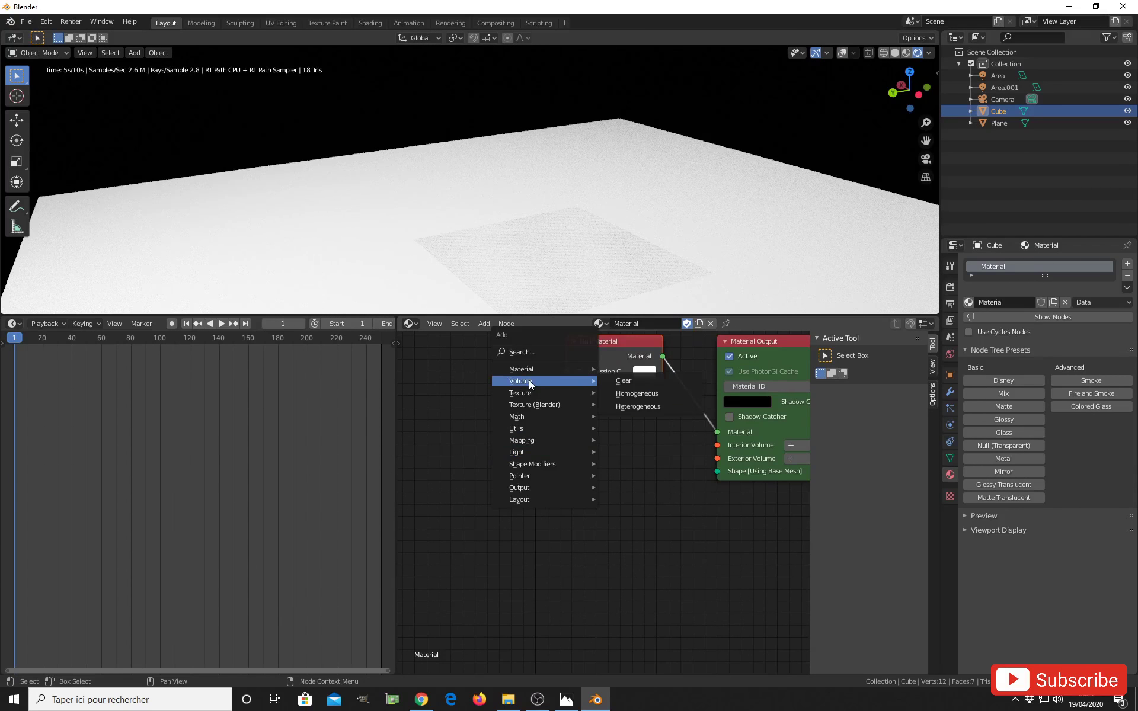
left_click(633, 407)
- Place the Heterogeneous Volume below the Null Material and connect it to Interior Volume
left_click(551, 438)
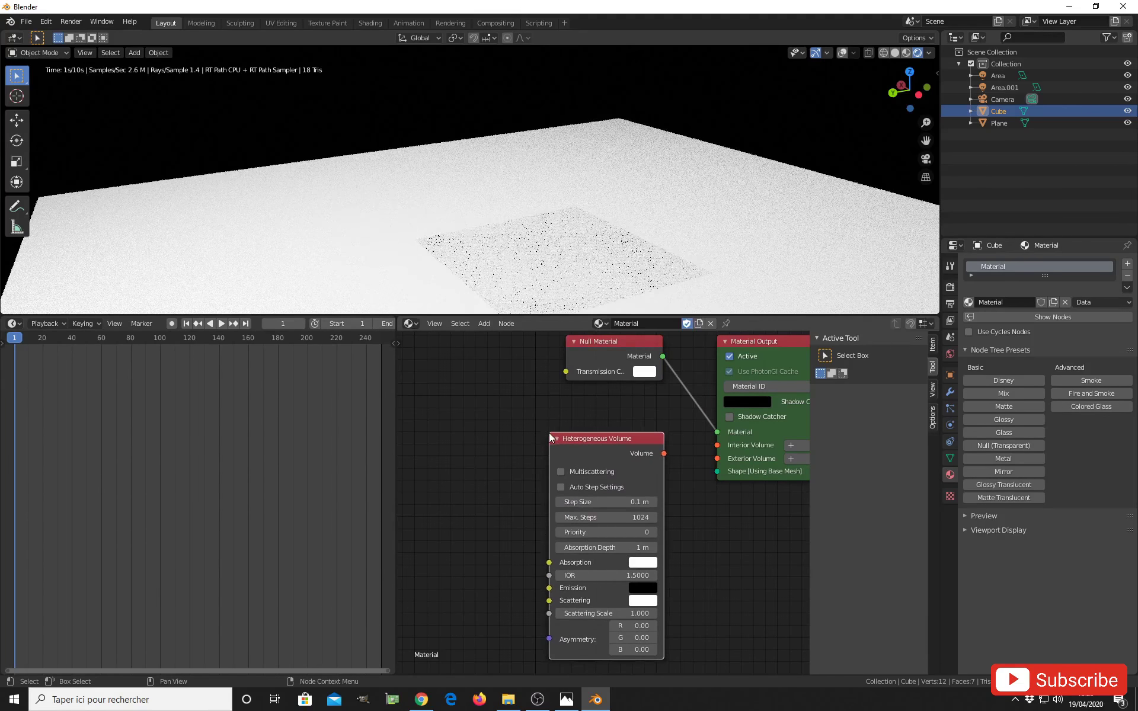
left_click_drag(721, 447, 721, 446)
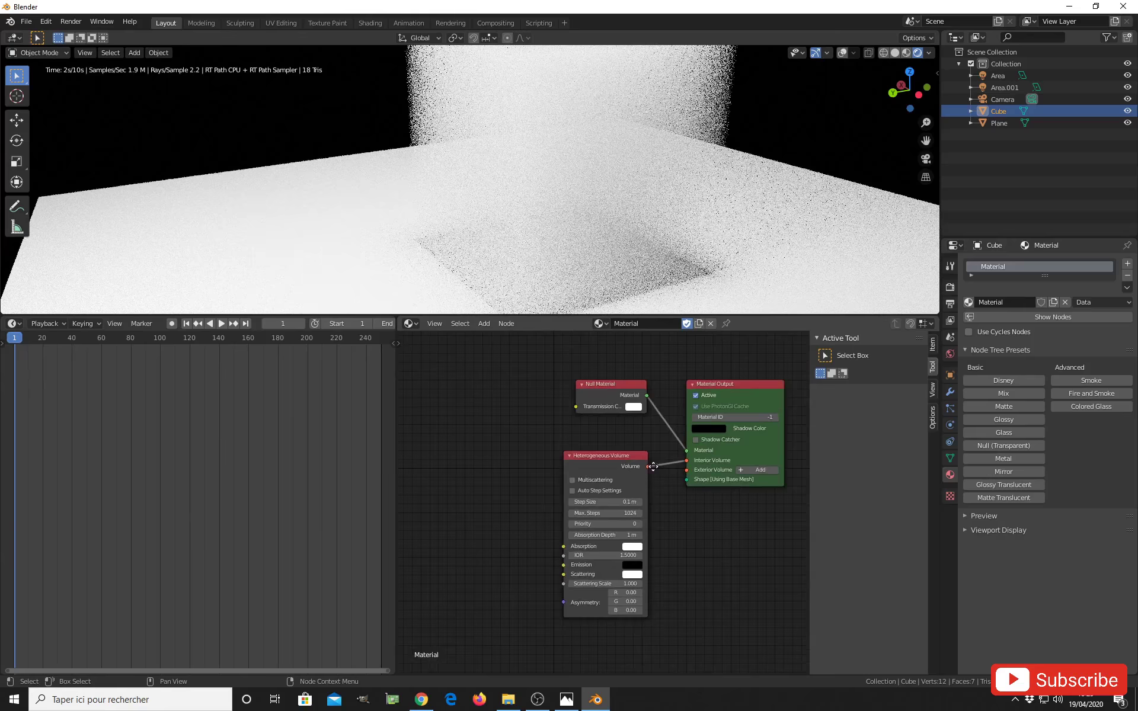
scroll(649, 465, "down", 2)
middle_click_drag(657, 471, 702, 447)
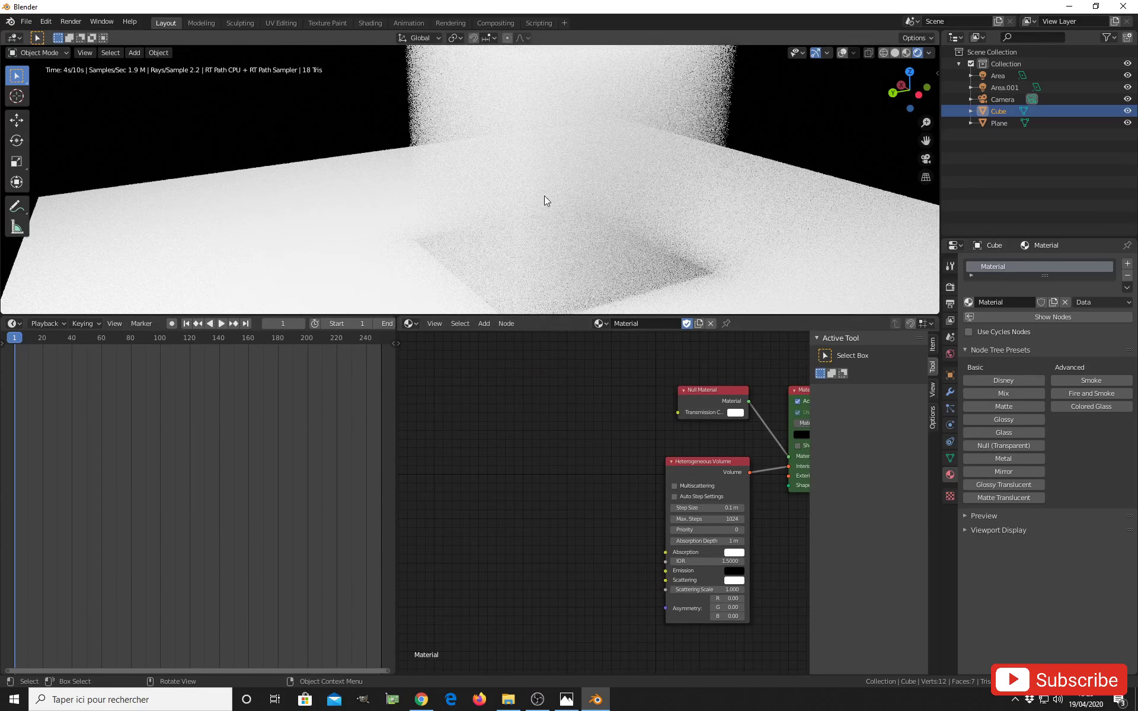
- Reframe the rendered view and node editor, then show the add menu's Volume category
middle_click_drag(544, 201, 431, 205)
scroll(557, 506, "down", 1)
mouse_move(596, 517)
middle_mouse_down()
mouse_move(558, 491)
mouse_move(592, 503)
middle_mouse_up()
scroll(555, 517, "up", 1)
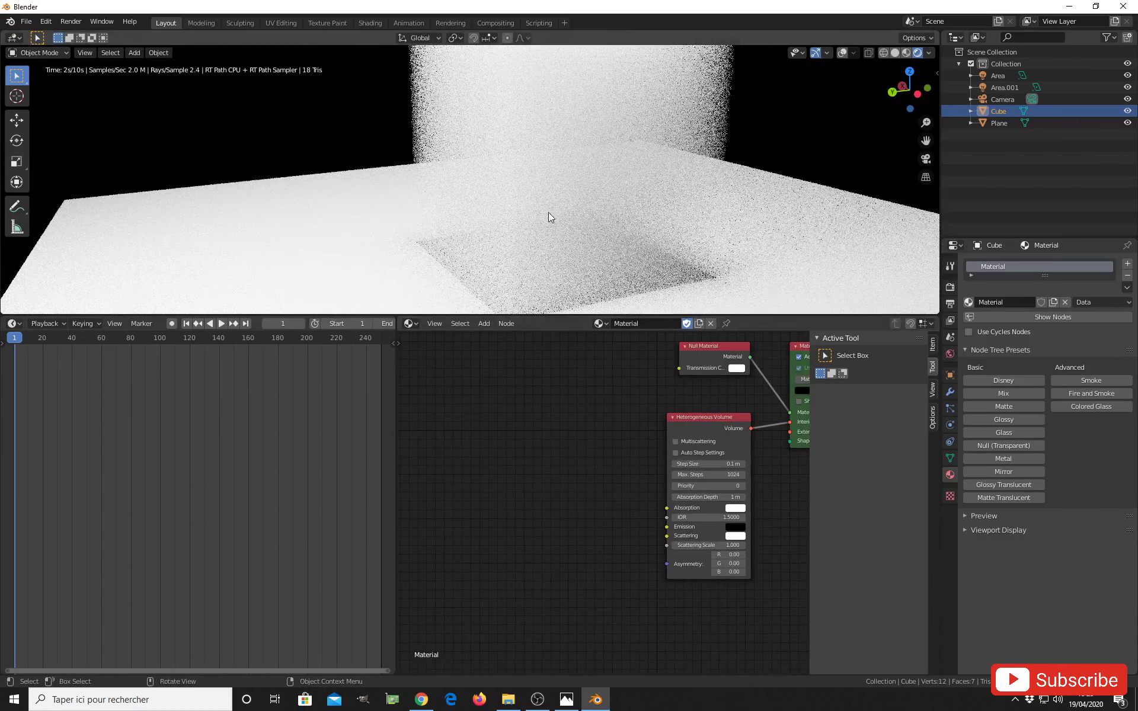
middle_click_drag(548, 217, 540, 221)
scroll(596, 484, "up", 1)
middle_click_drag(647, 531, 586, 524)
scroll(577, 514, "up", 1)
scroll(602, 519, "down", 1)
key("shift+a")
mouse_move(552, 475)
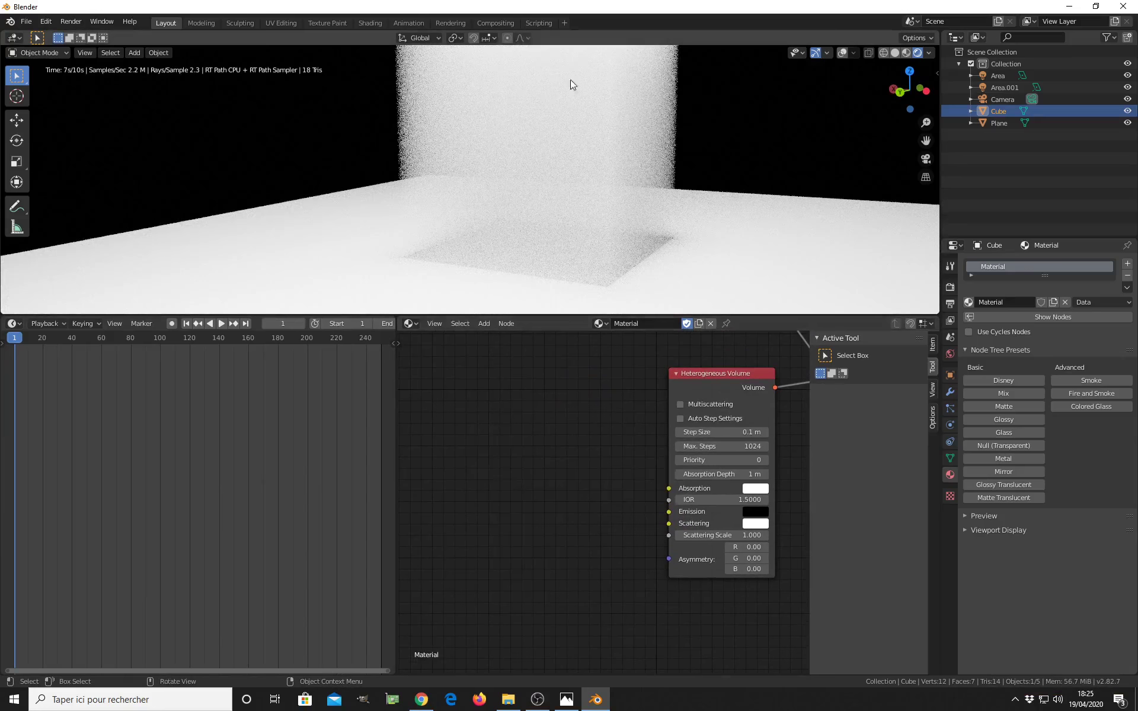
- Add a Blender Clouds texture node from the Texture (Blender) menu
key("shift+a")
mouse_move(508, 480)
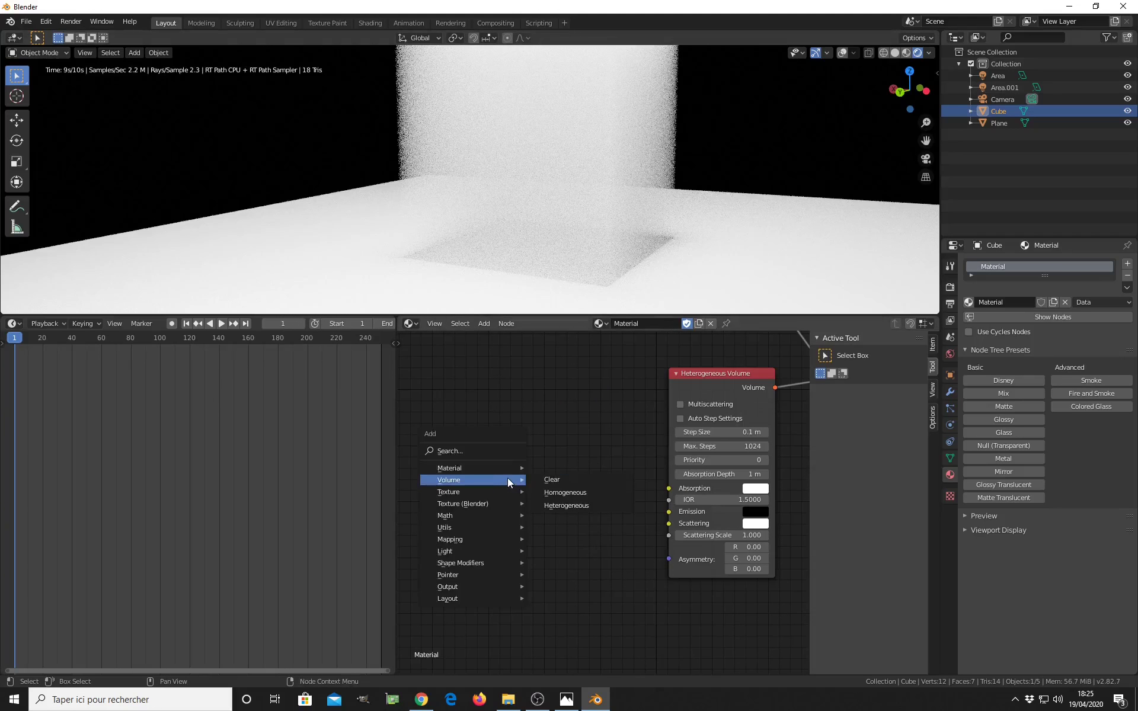
mouse_move(479, 504)
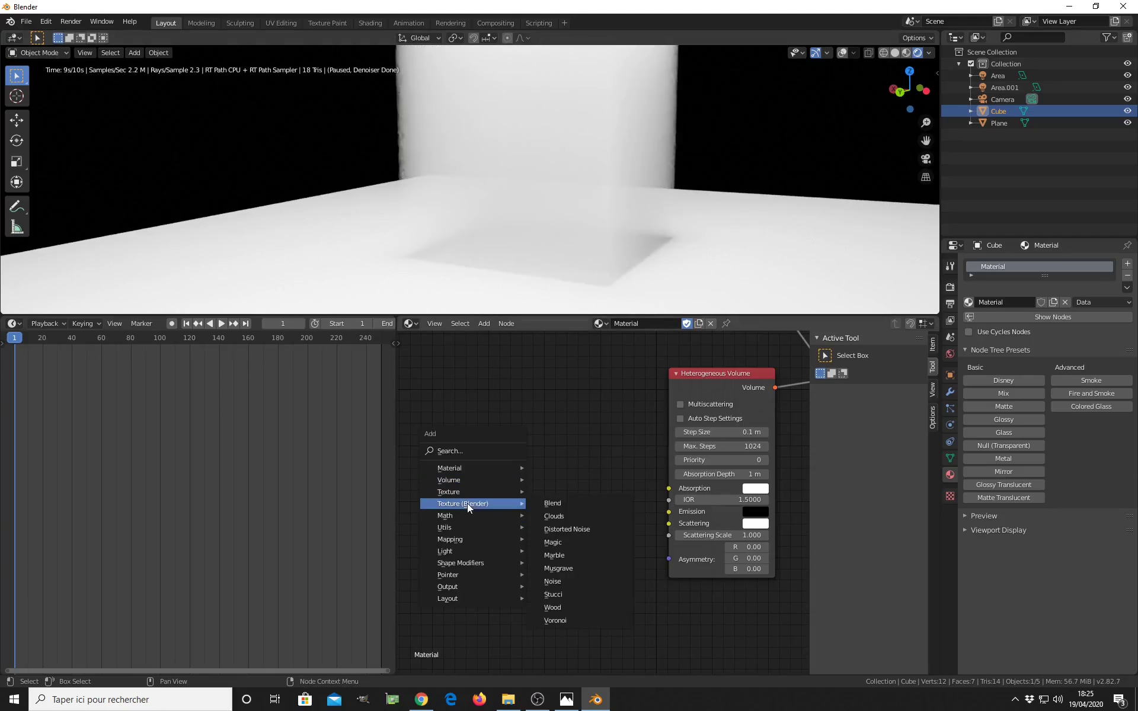
left_click(562, 515)
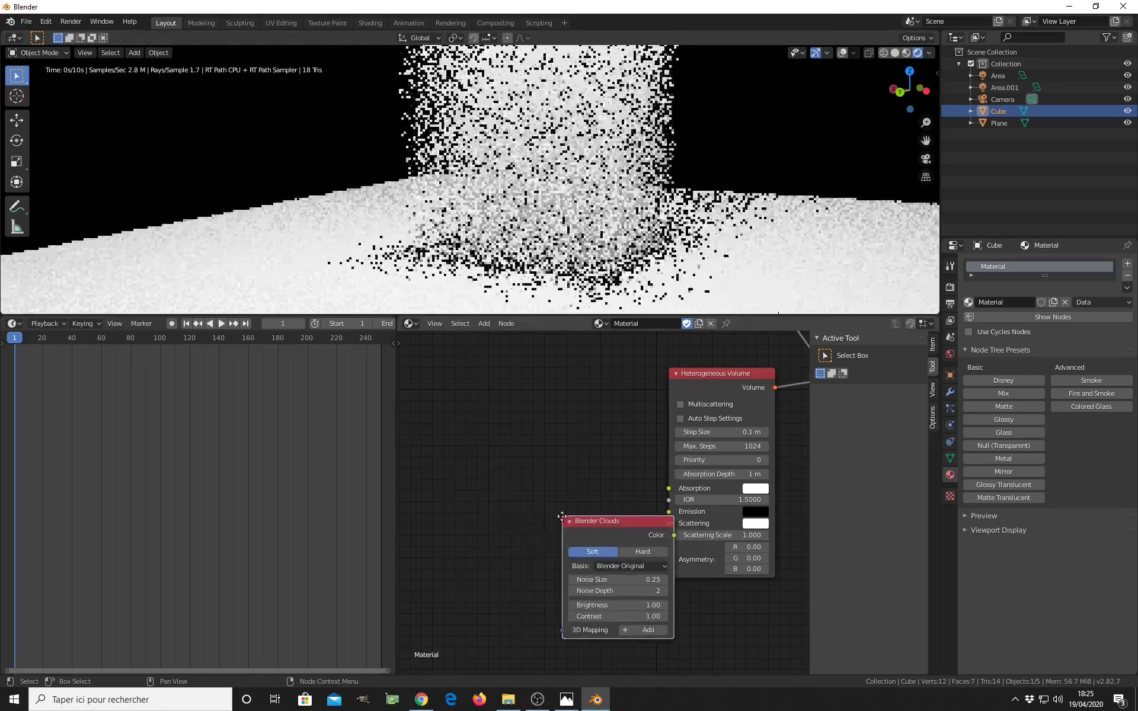
scroll(601, 554, "down", 1)
scroll(616, 515, "up", 3)
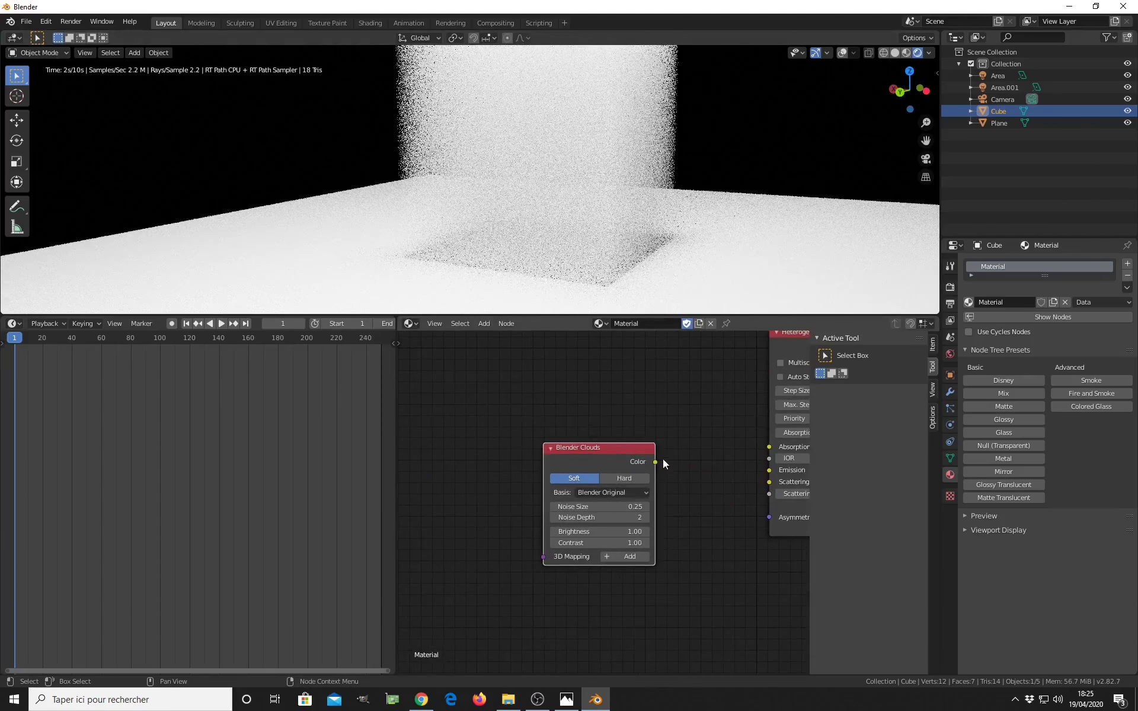
- Link the Clouds Color output to the Heterogeneous Volume's Scattering socket
left_click_drag(655, 462, 763, 482)
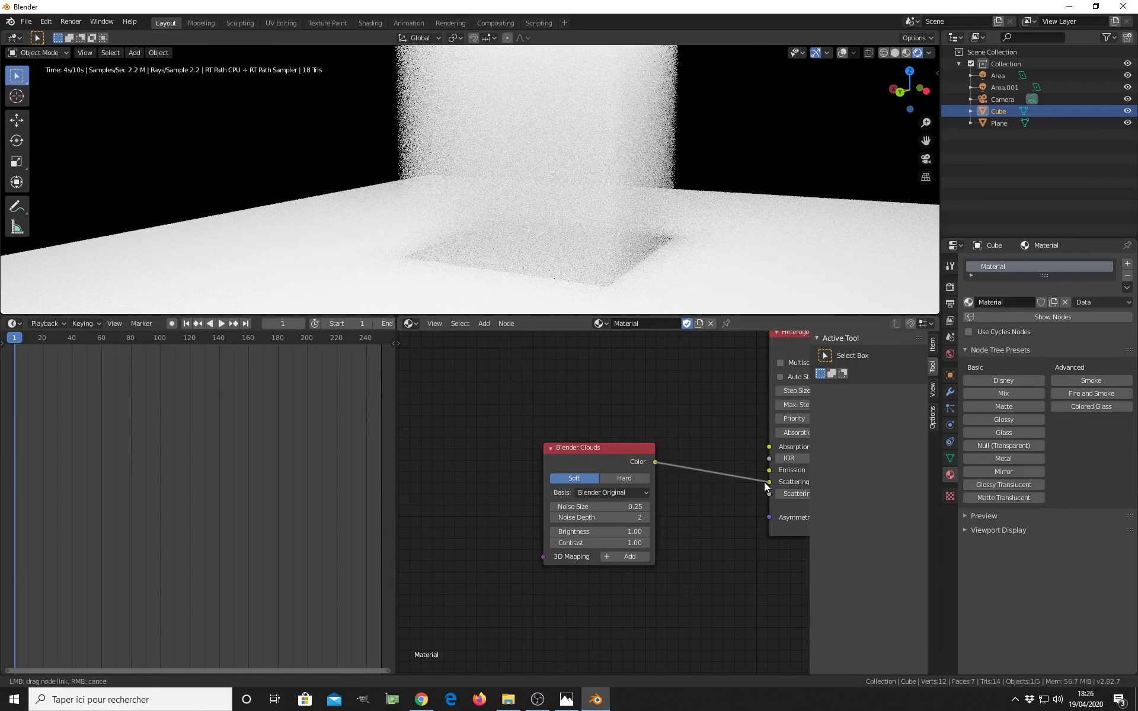
middle_click_drag(763, 482, 637, 506)
scroll(638, 505, "down", 1)
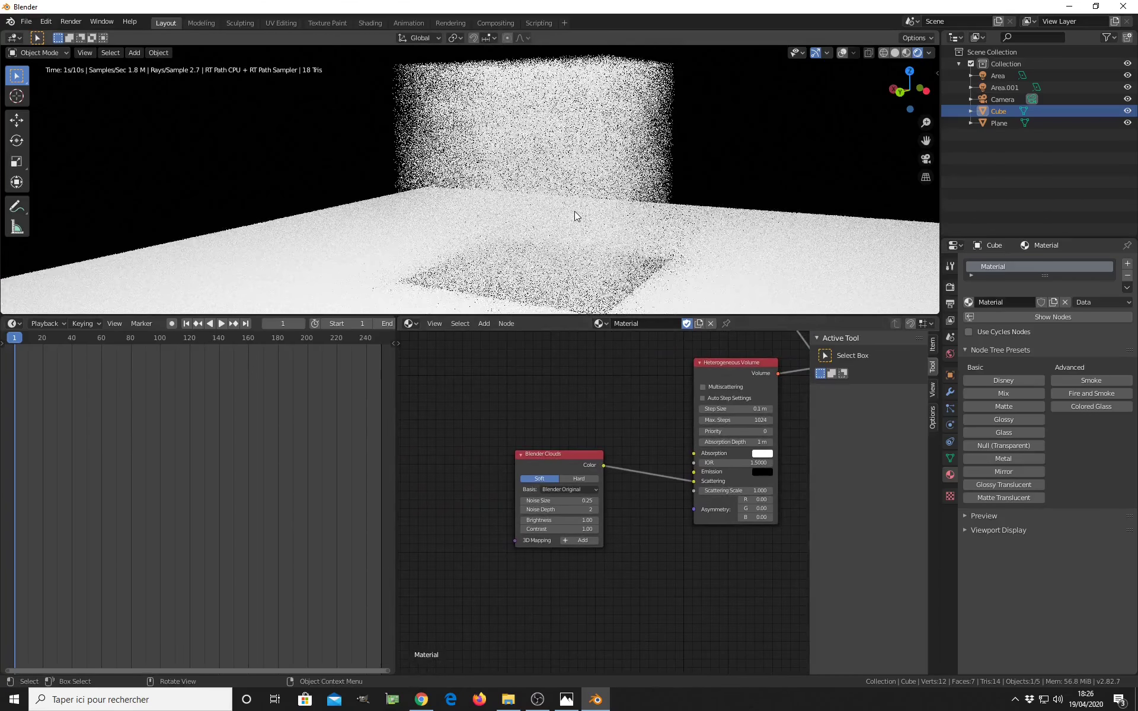
scroll(586, 468, "up", 2)
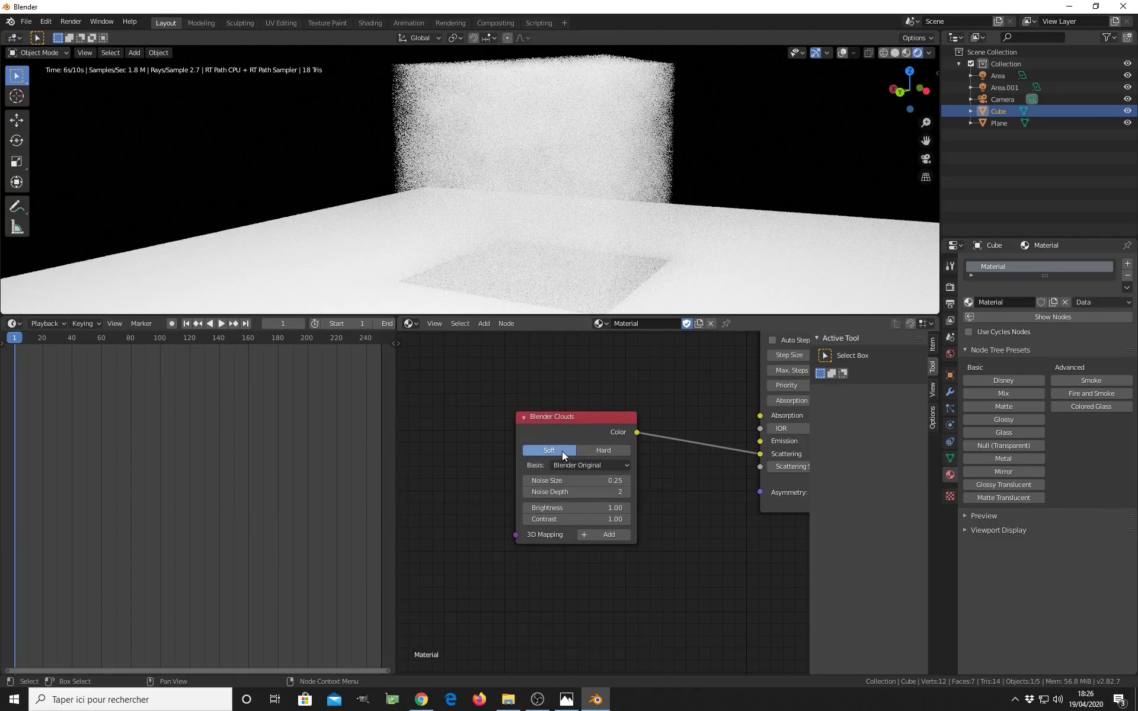
- Switch the Blender Clouds to Hard noise with Contrast 4.00
left_click(602, 449)
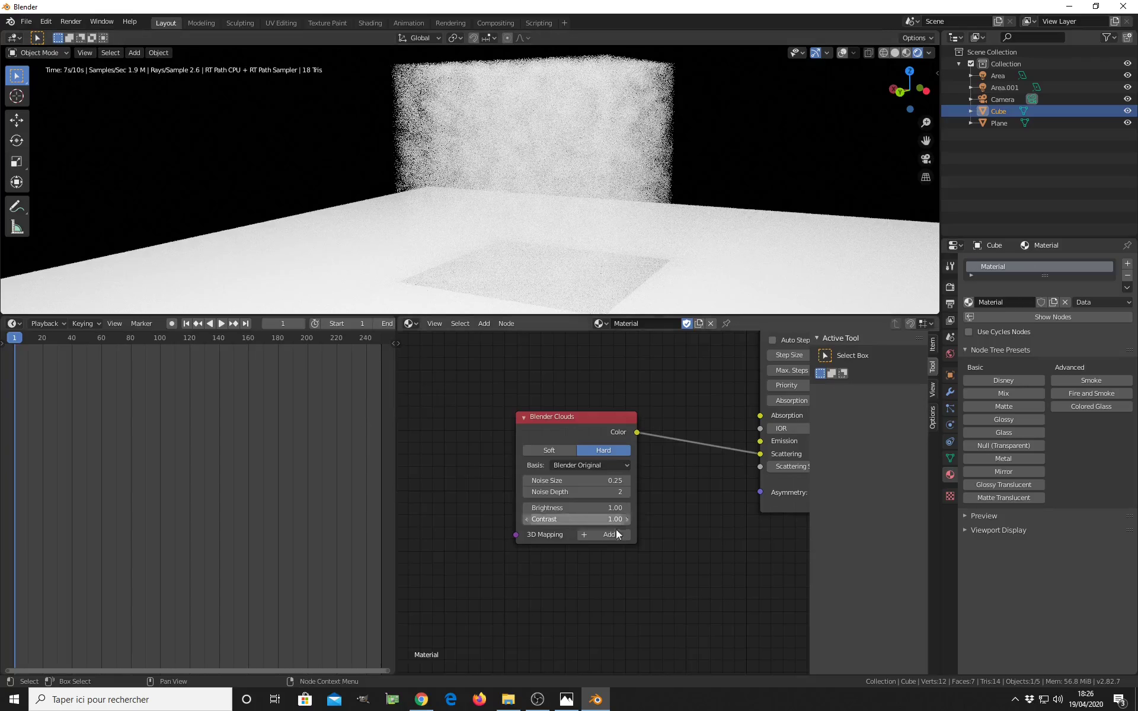
middle_click_drag(581, 545, 568, 533)
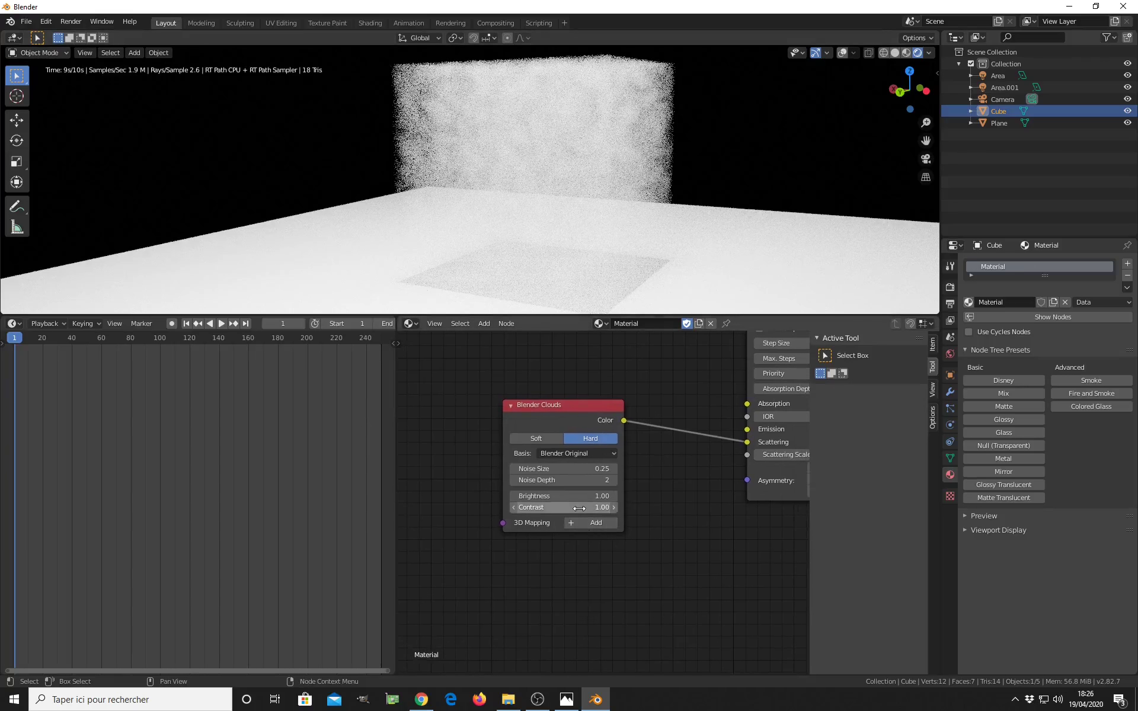
type("4")
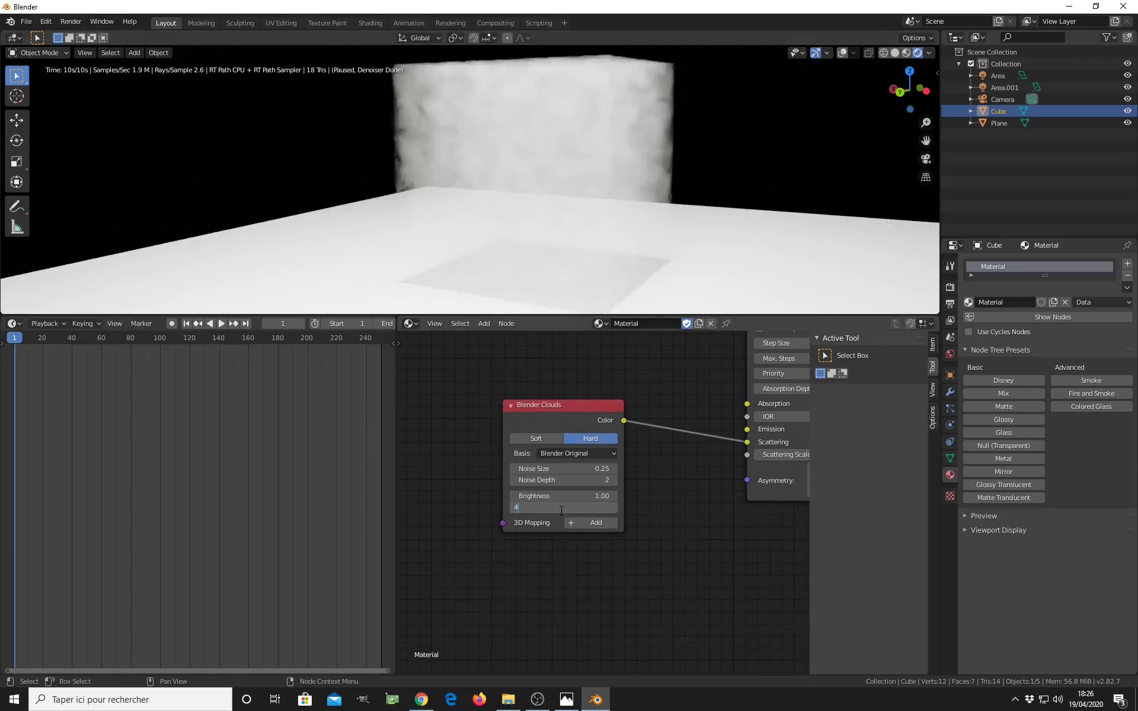
key("Return")
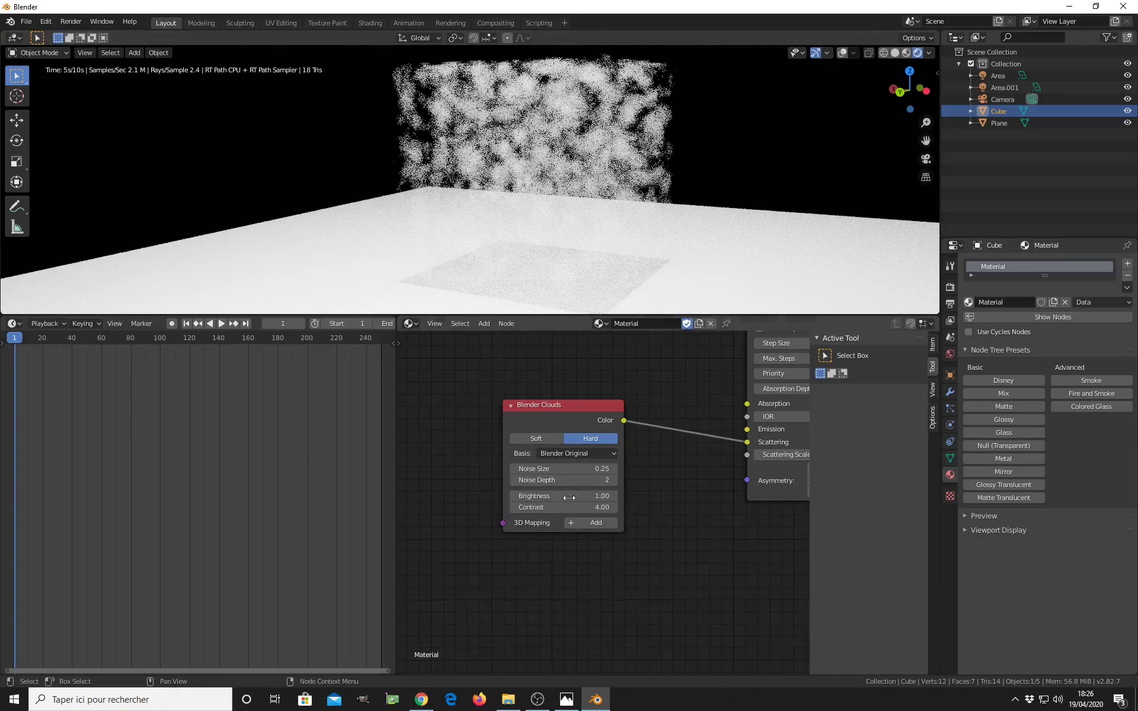
mouse_move(552, 259)
middle_mouse_down()
mouse_move(500, 237)
mouse_move(559, 221)
mouse_move(566, 272)
middle_mouse_up()
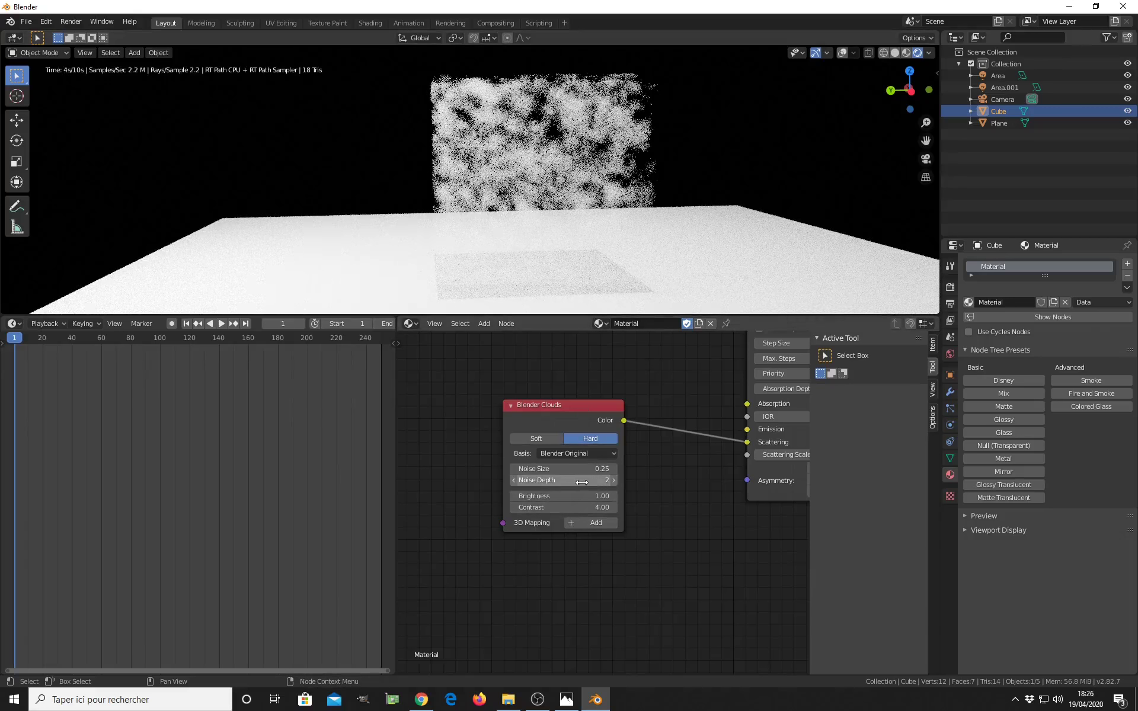
- Raise the Clouds Noise Depth to 11 and shrink Noise Size to 0.14
left_click_drag(572, 481, 604, 470)
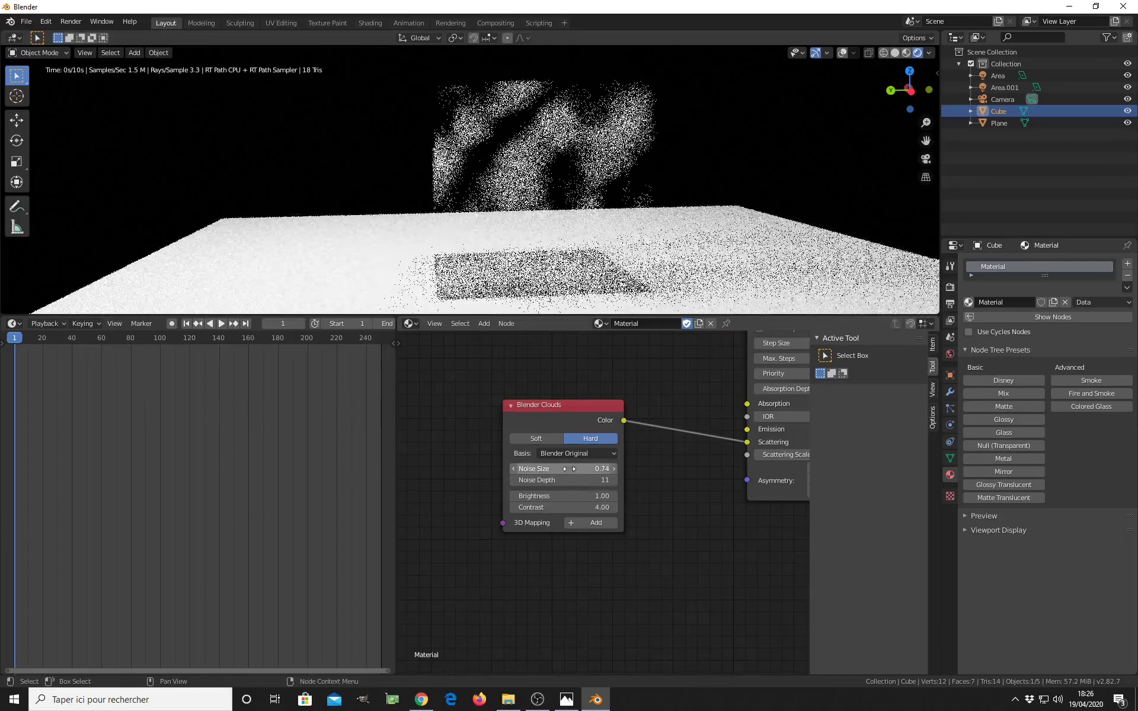
middle_click_drag(492, 132, 548, 228)
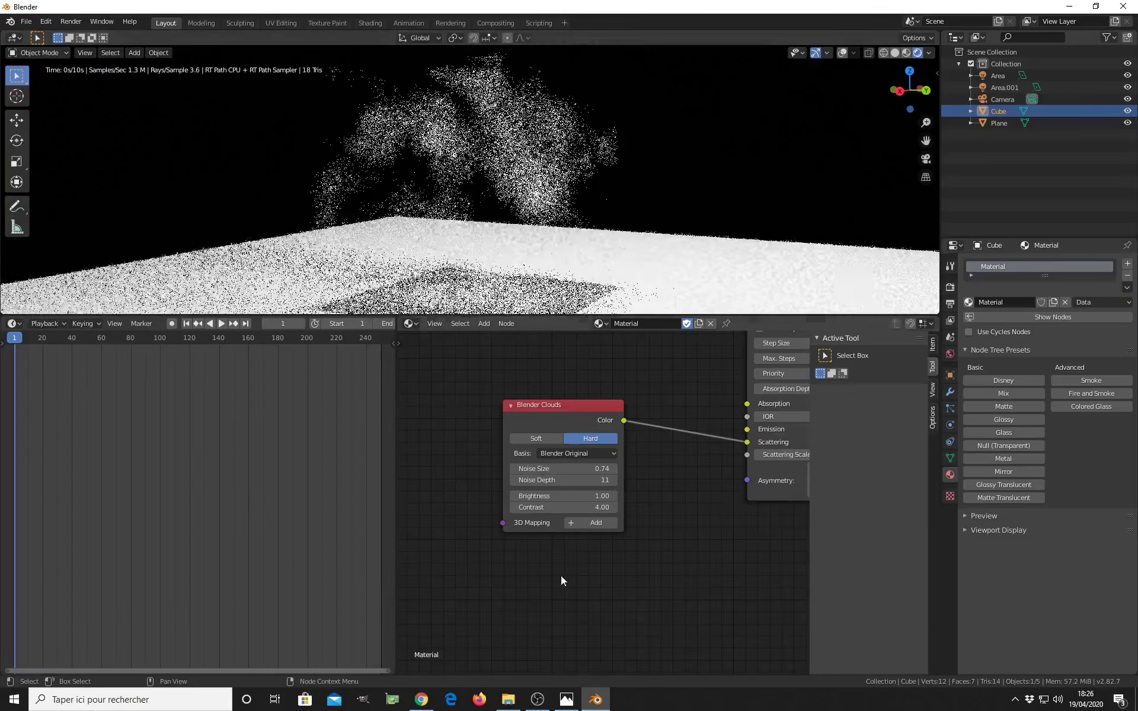
left_click_drag(592, 469, 566, 469)
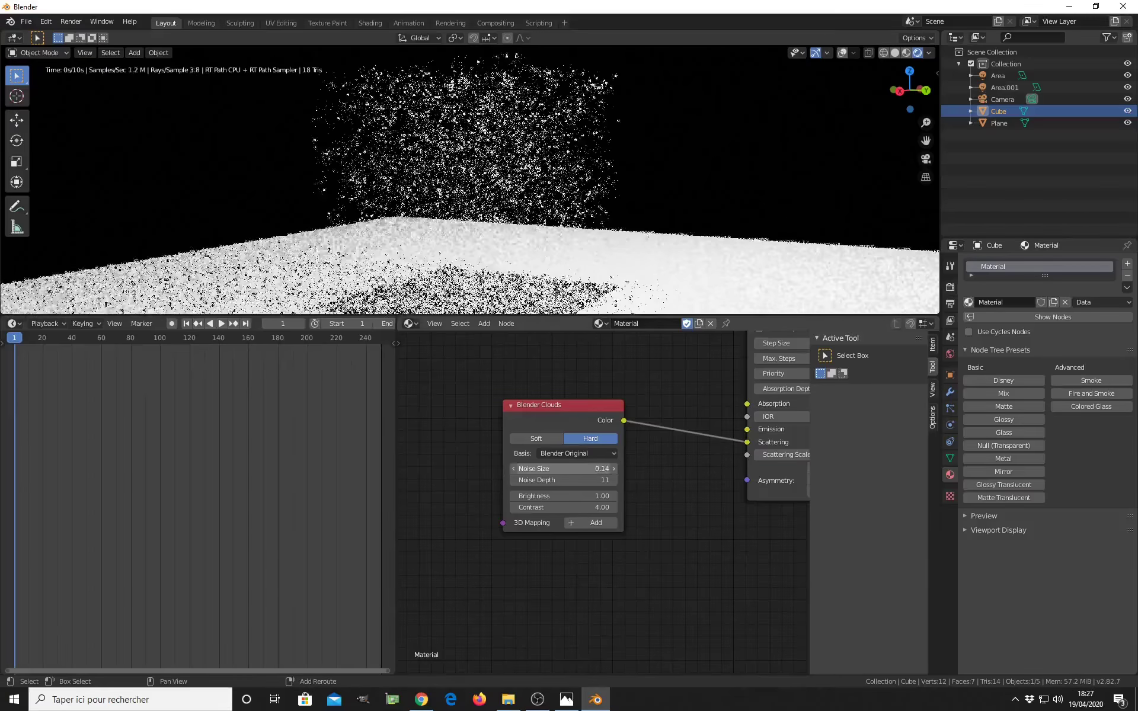
middle_click_drag(481, 213, 578, 230)
- Switch the viewport to Solid shading and frame the cube
middle_click_drag(495, 238, 510, 228)
key("z")
left_click(581, 225)
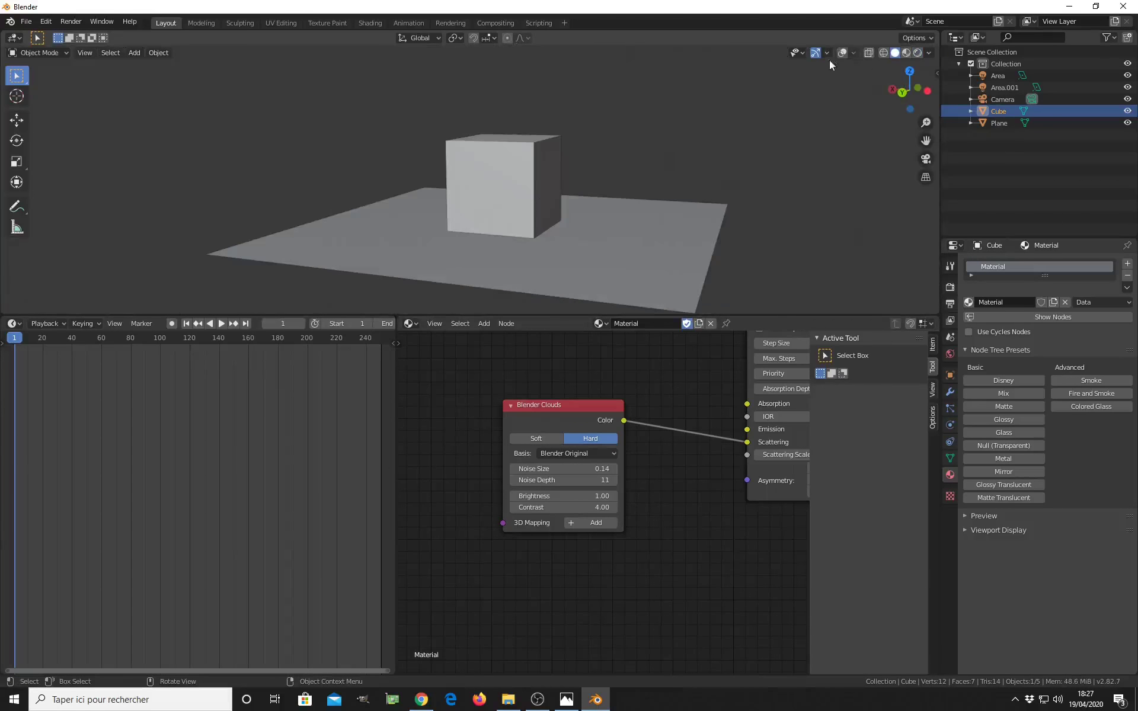
scroll(531, 205, "down", 3)
middle_click_drag(531, 205, 438, 208)
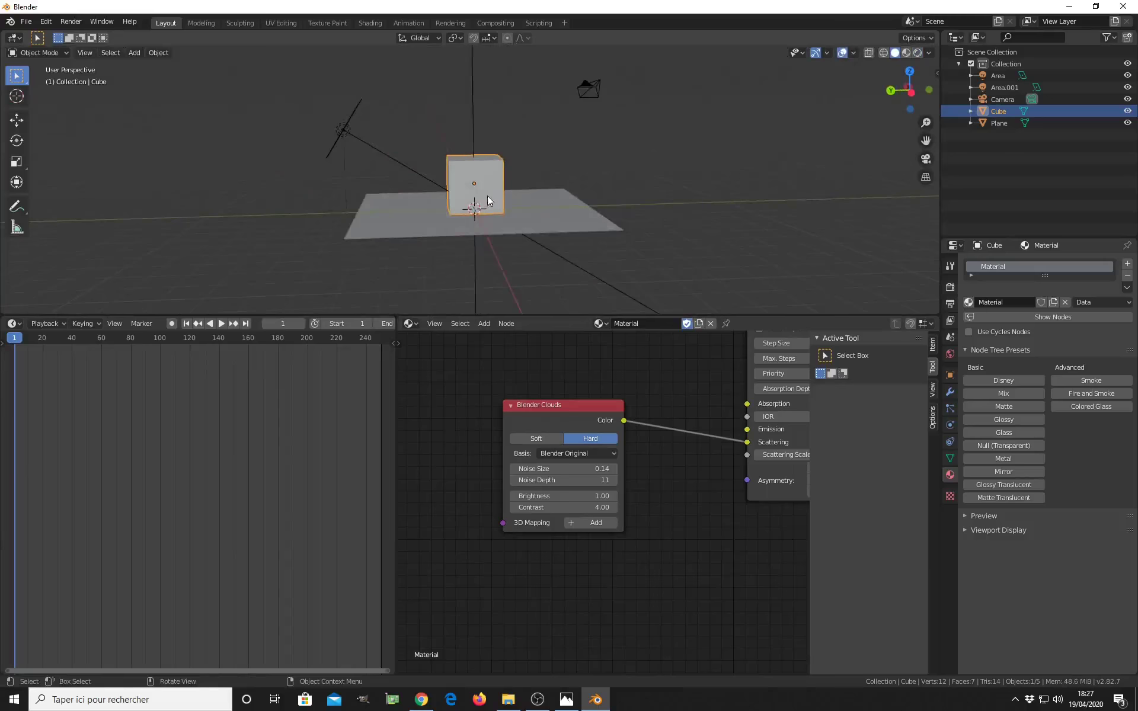
- Scale up the cube and lift it vertically above the plane
key("s")
left_click(521, 228)
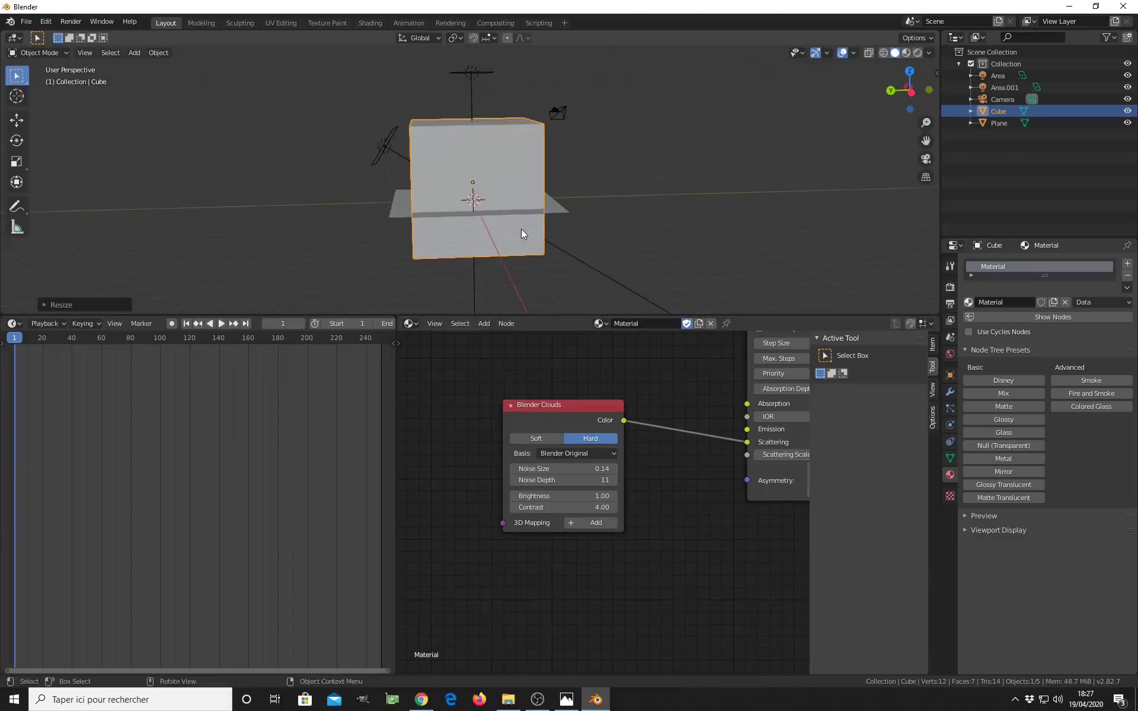
scroll(521, 236, "down", 1)
key("g")
key("z")
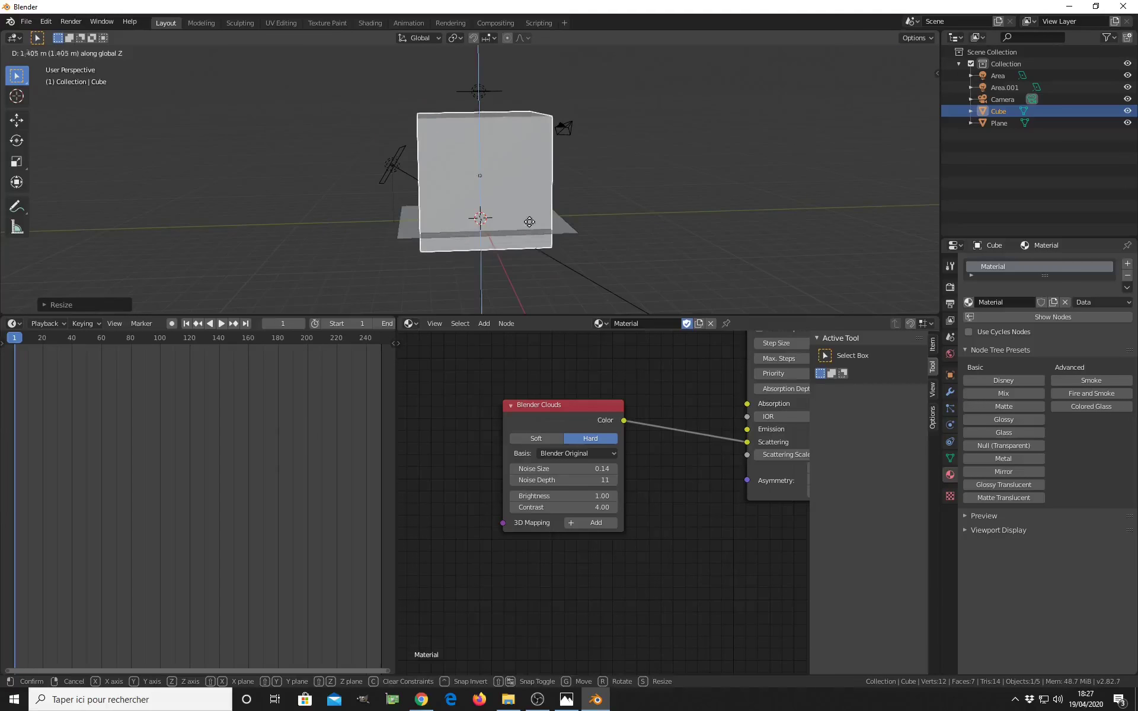
left_click(530, 222)
key("s")
left_click(577, 266)
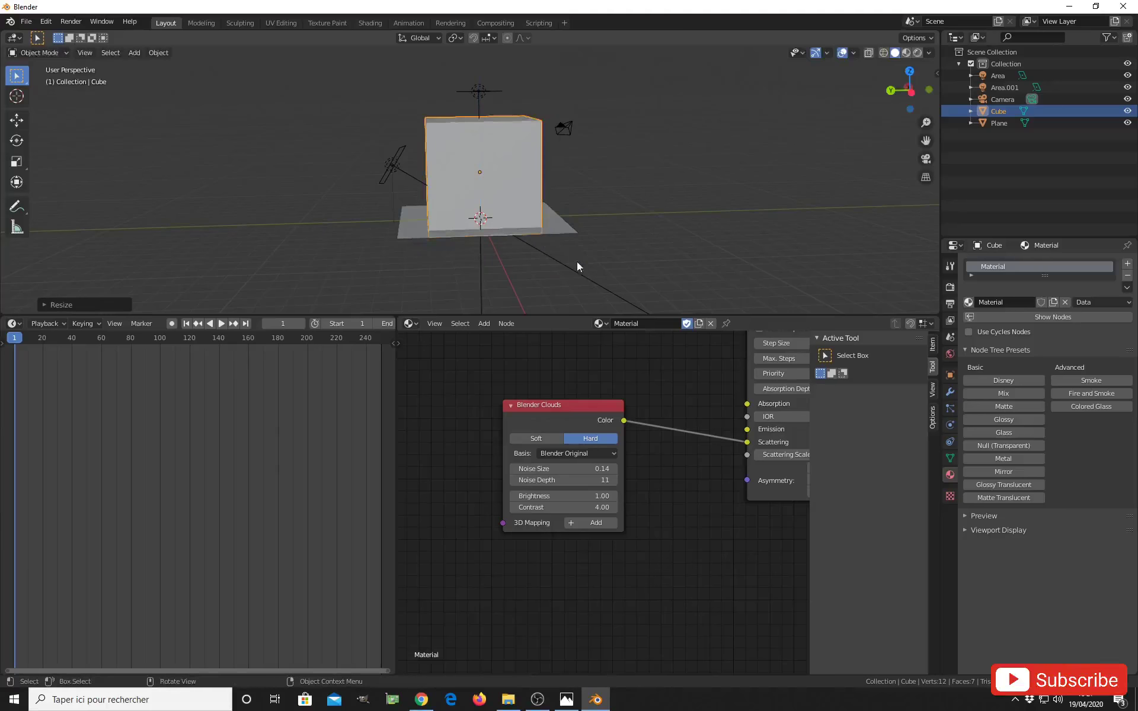
key("g")
left_click(525, 237)
scroll(536, 240, "up", 1)
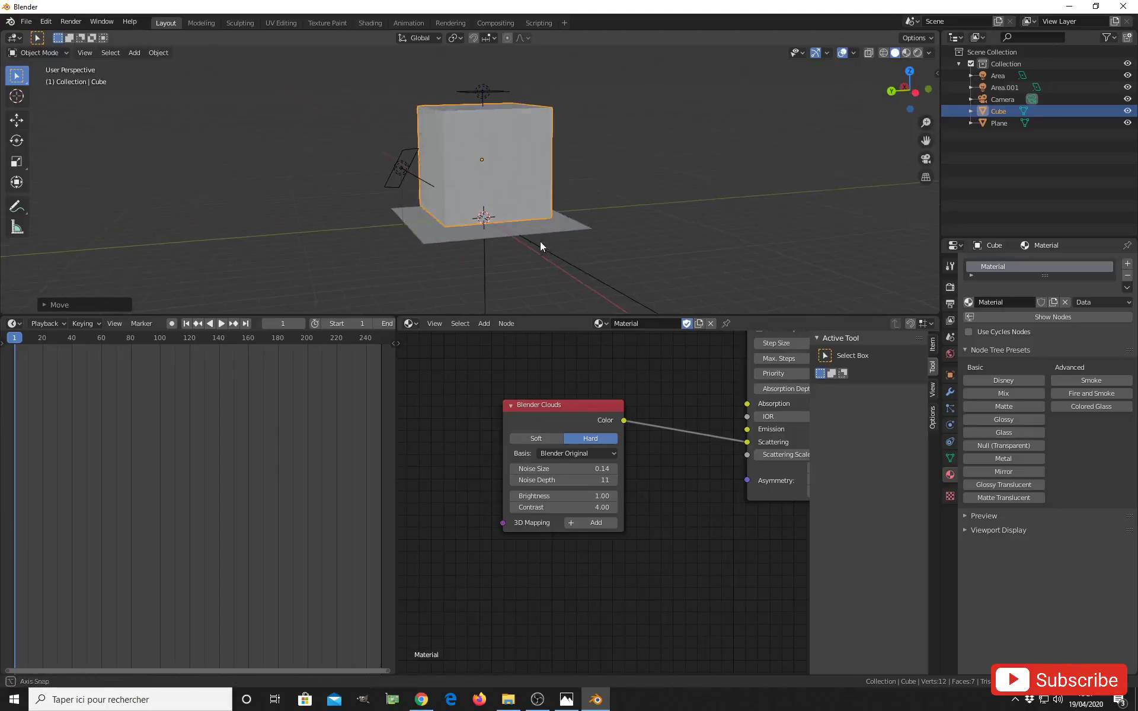
- Move the Area and Area.001 lights higher, then reselect the cube
left_click(489, 93)
key("g")
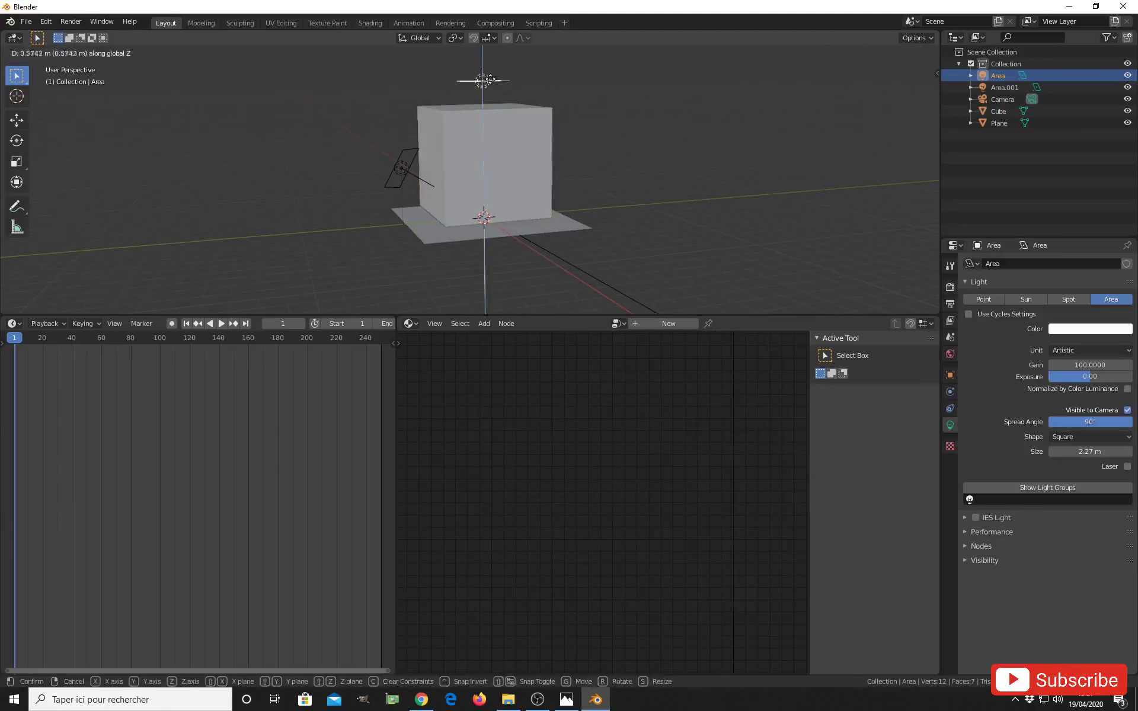
left_click(489, 67)
left_click(402, 176)
key("g")
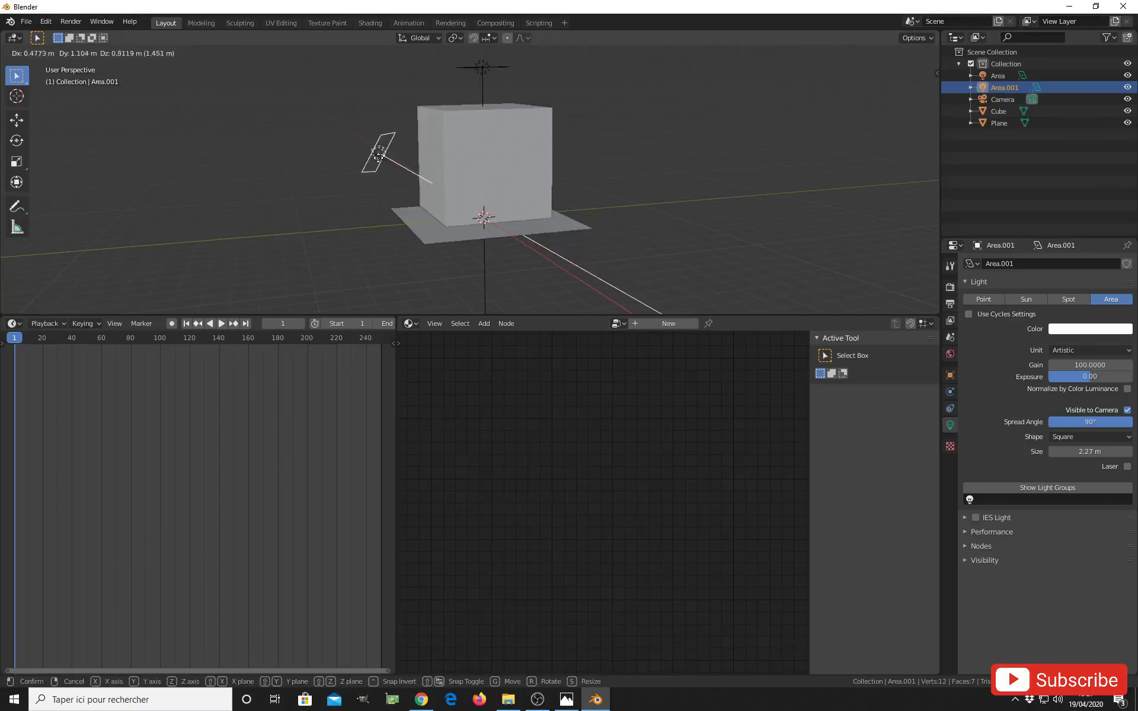
left_click(382, 146)
scroll(462, 198, "up", 2)
scroll(478, 208, "up", 1)
left_click(529, 137)
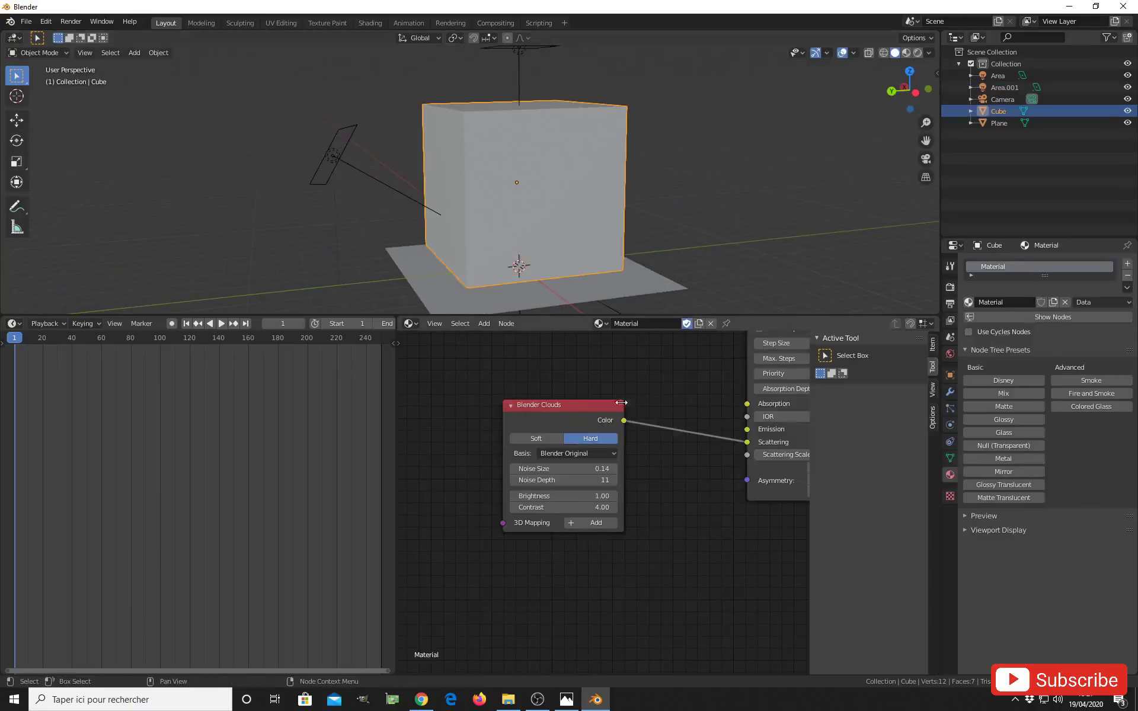
- Switch to rendered preview, raise Clouds Noise Size via 0.96 to 2.10, and hide overlays
left_click(918, 53)
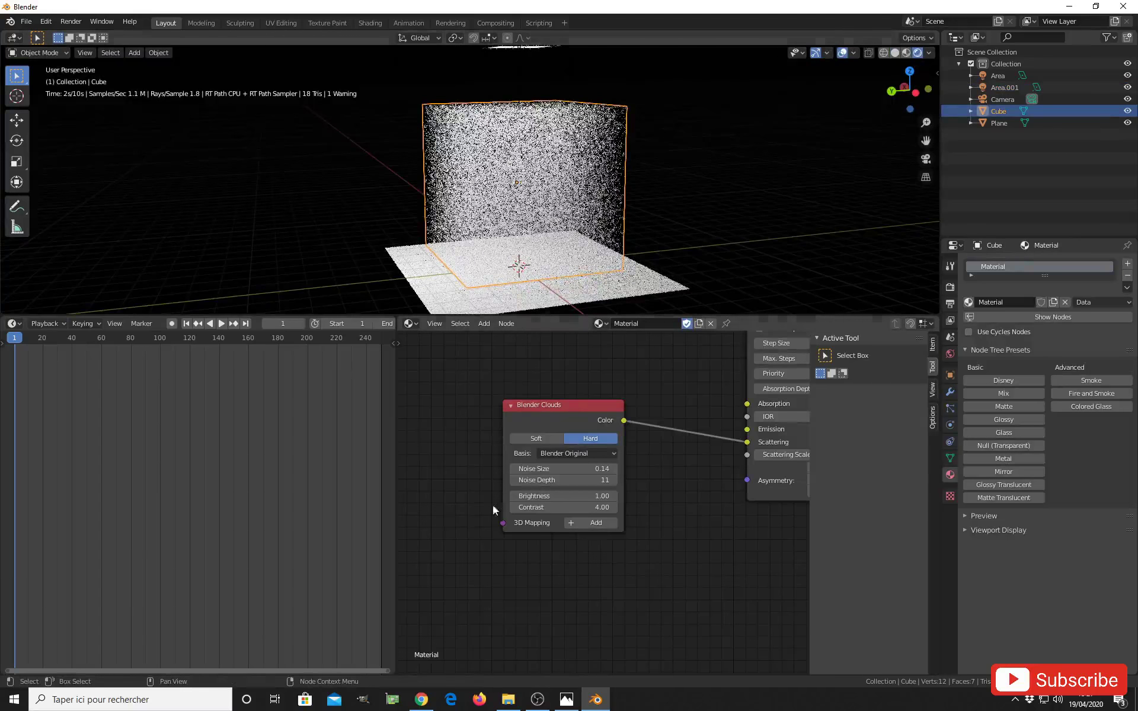
scroll(591, 516, "up", 2)
scroll(591, 515, "up", 1)
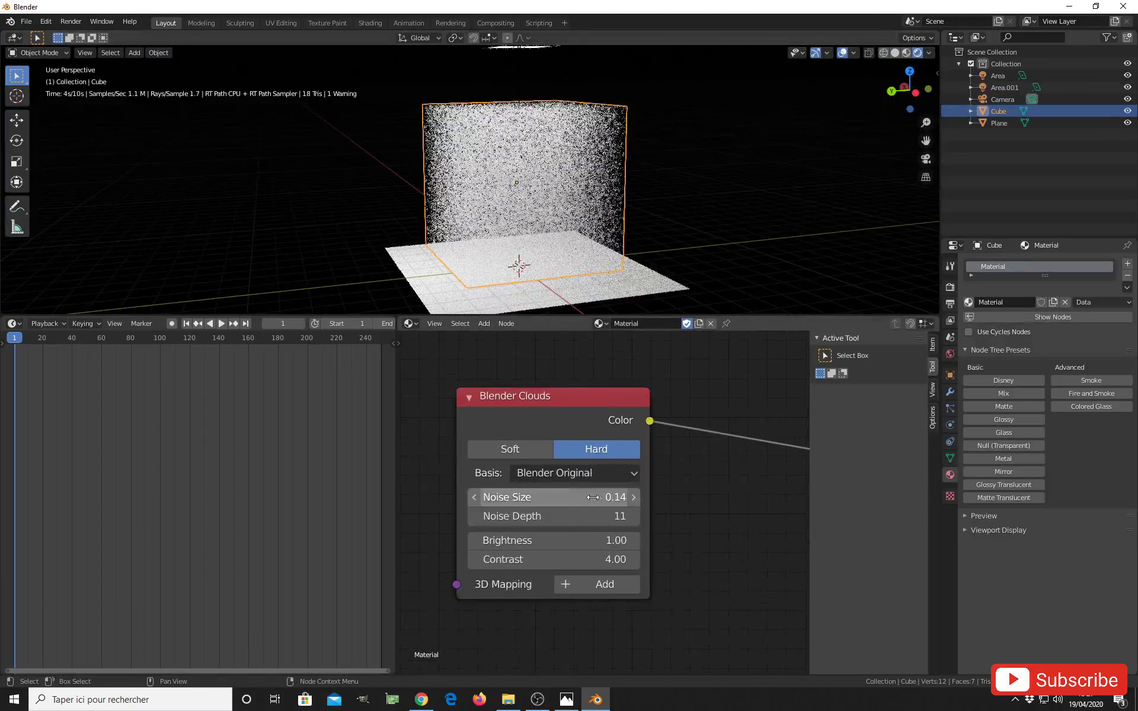
mouse_move(601, 496)
left_mouse_down()
mouse_move(575, 496)
mouse_move(615, 502)
left_mouse_up()
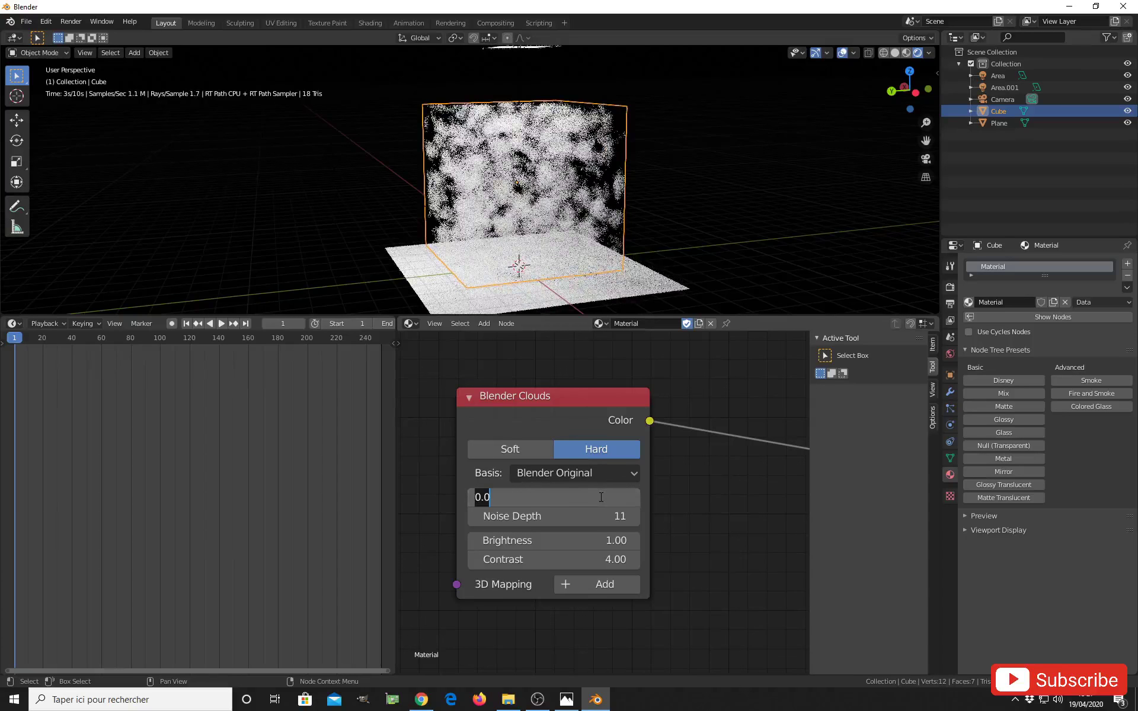
type("0.96")
key("Return")
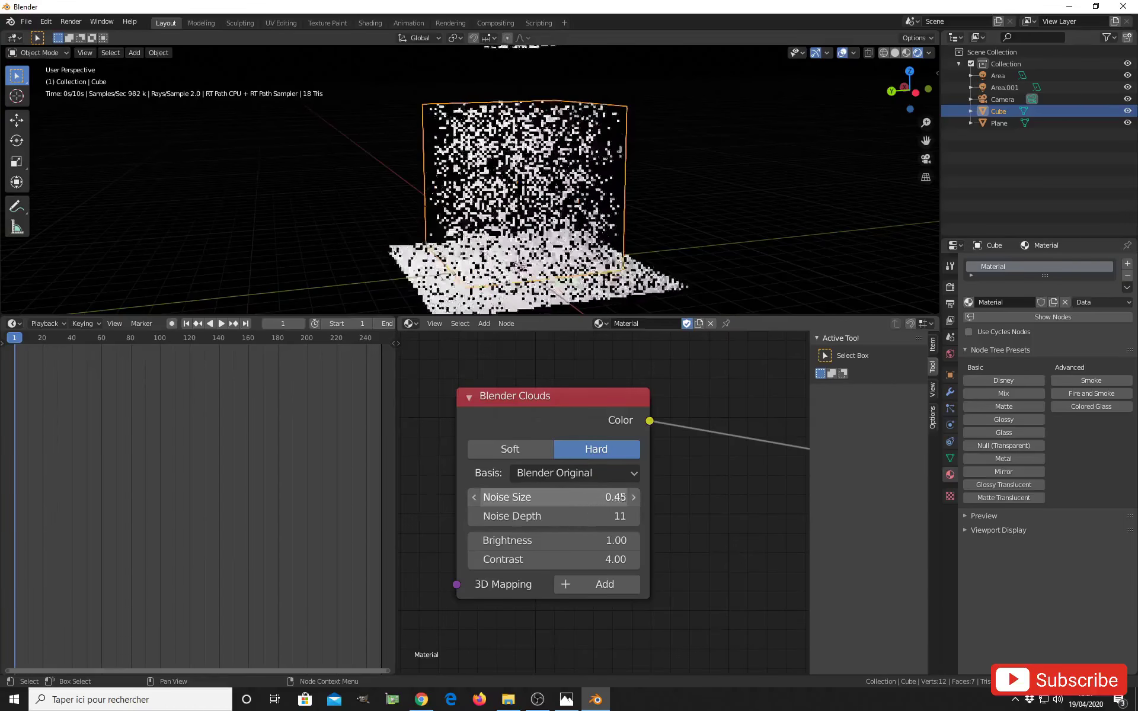
left_click_drag(601, 496, 629, 497)
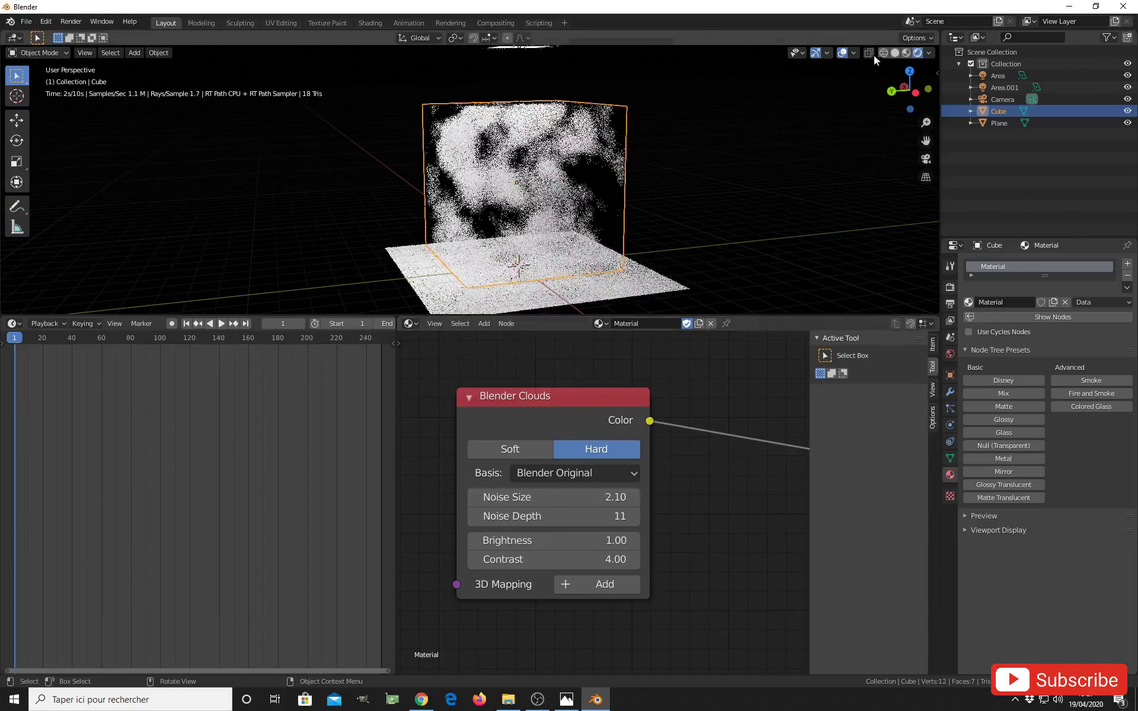
left_click(842, 53)
middle_click_drag(727, 151, 557, 234)
- Frame the nodes and set the Heterogeneous Volume's Scattering Scale to 5.000
scroll(557, 234, "up", 2)
key("Home")
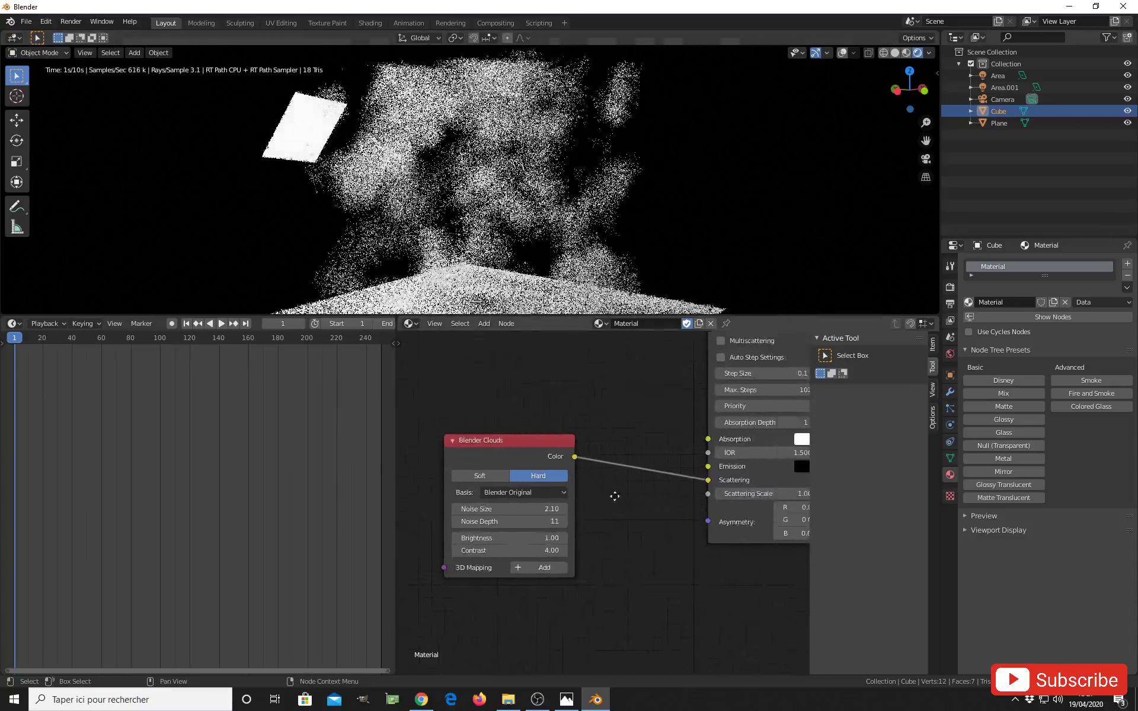
scroll(633, 497, "up", 2)
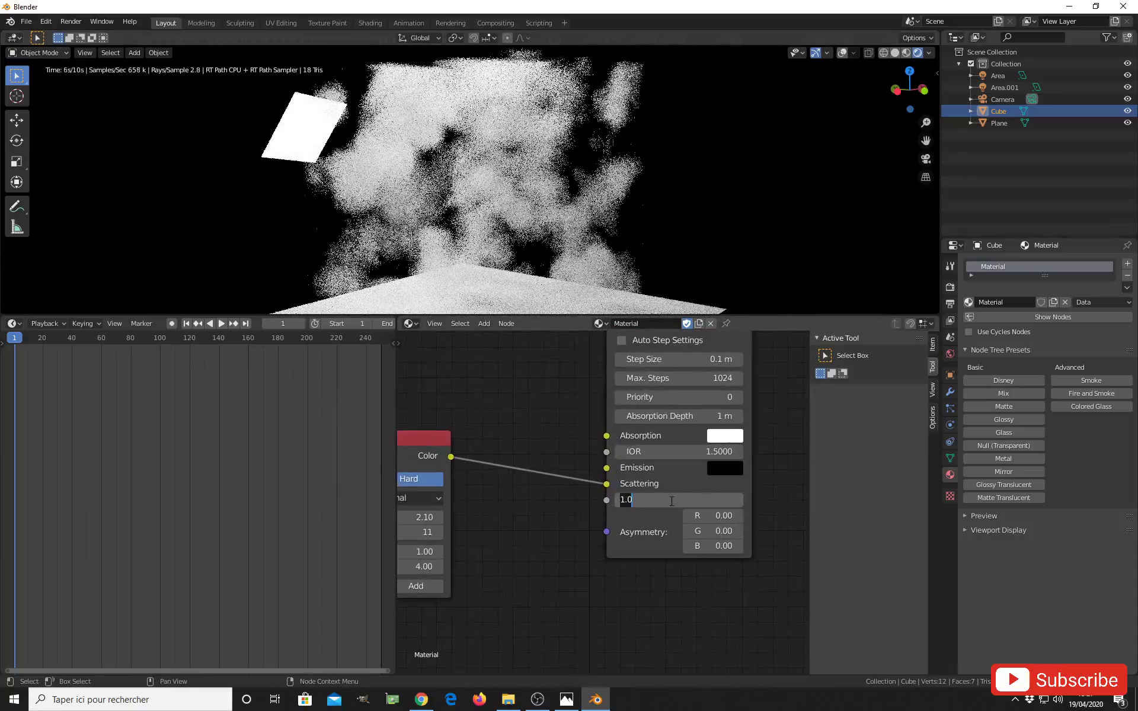
key("Return")
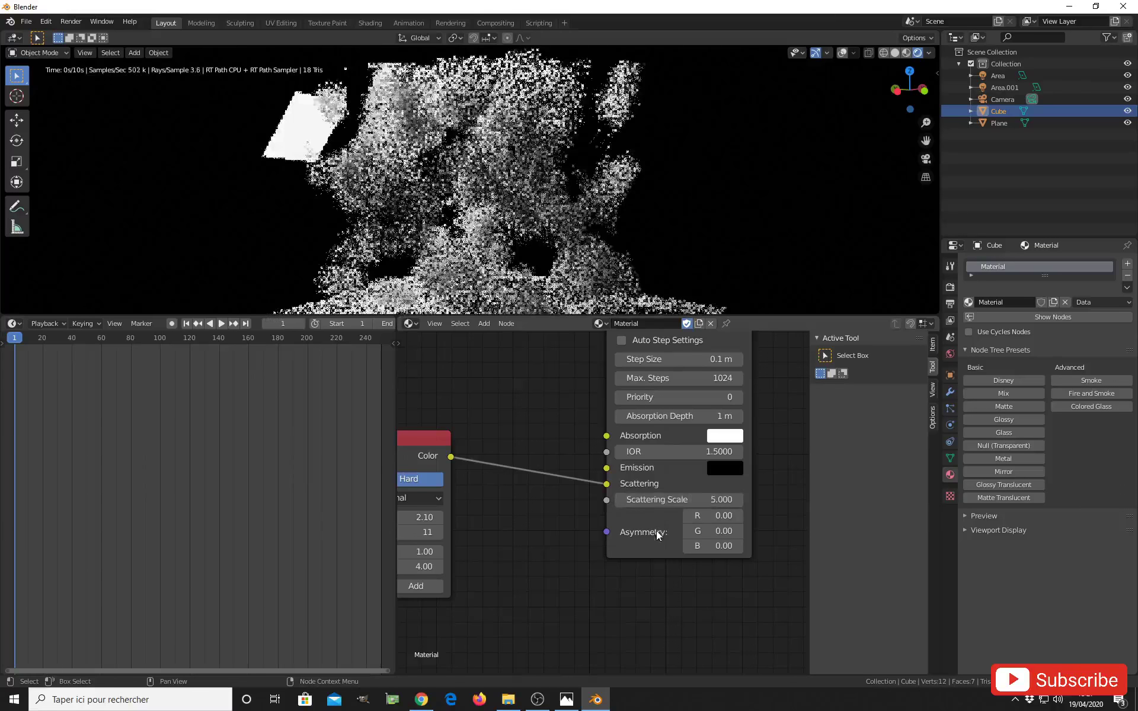
- Orbit around the cloud and move the Blender Clouds node up and left
middle_click_drag(592, 234, 577, 233)
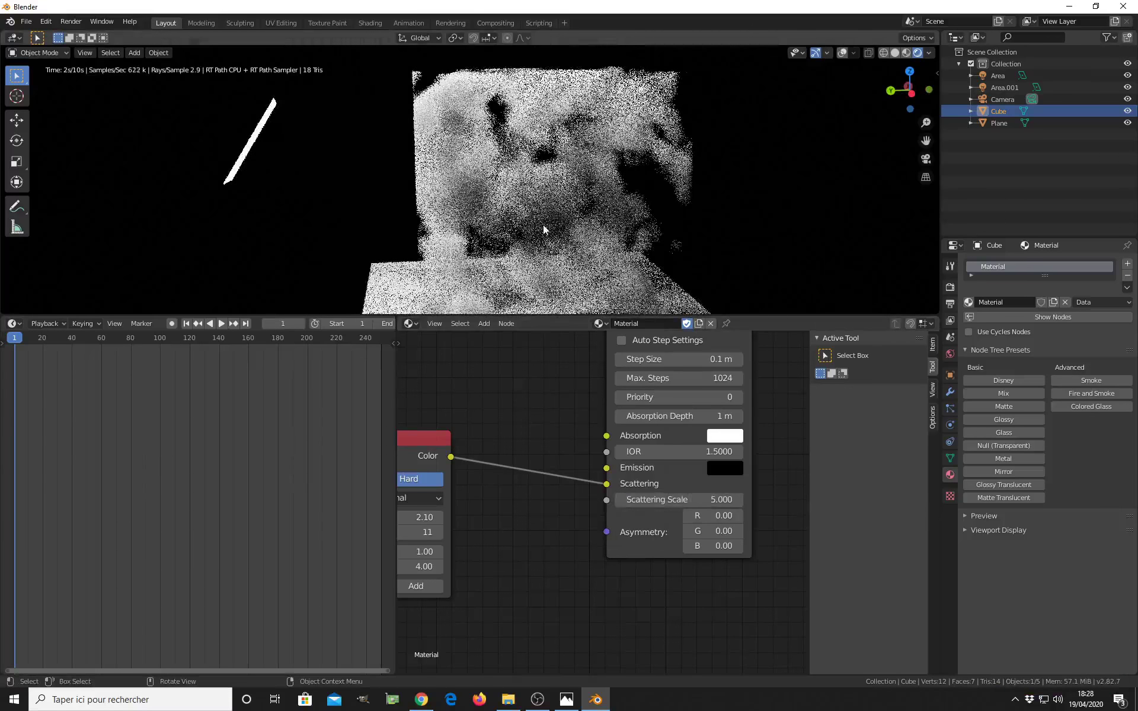
scroll(543, 412, "down", 2)
middle_click_drag(528, 176, 604, 212)
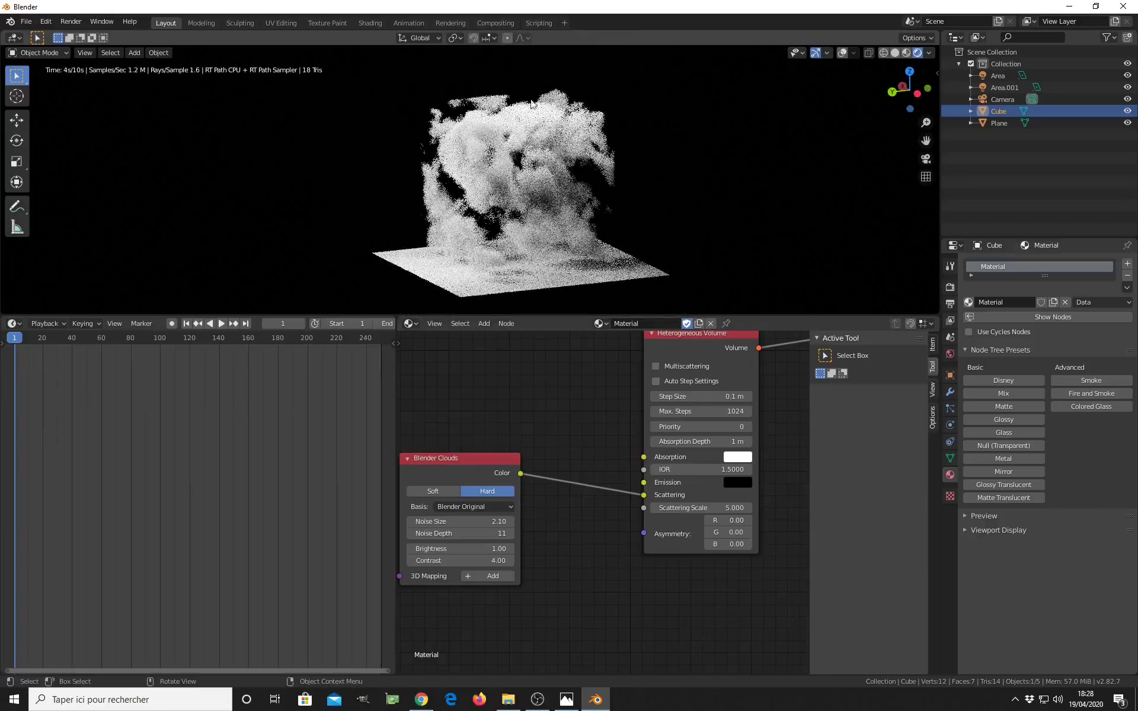
middle_click_drag(514, 493, 633, 518)
left_click_drag(545, 484, 528, 451)
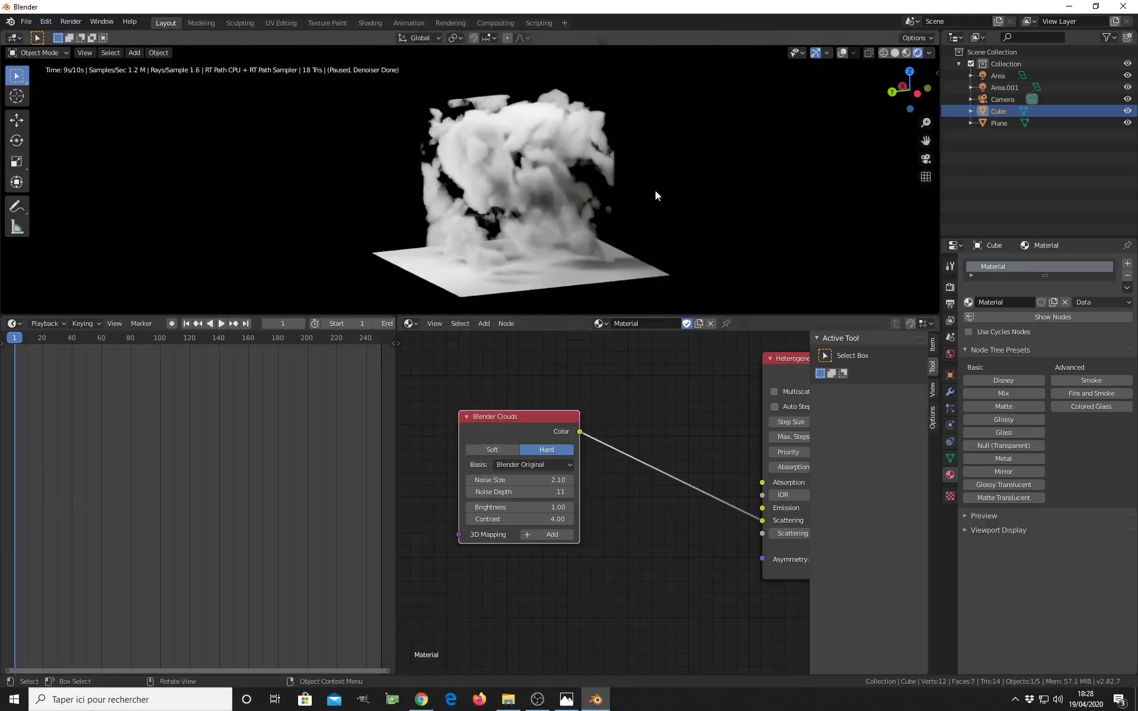
- Add a Subdivision modifier with Ctrl+1, then remove it in the Modifier tab
key("ctrl+1")
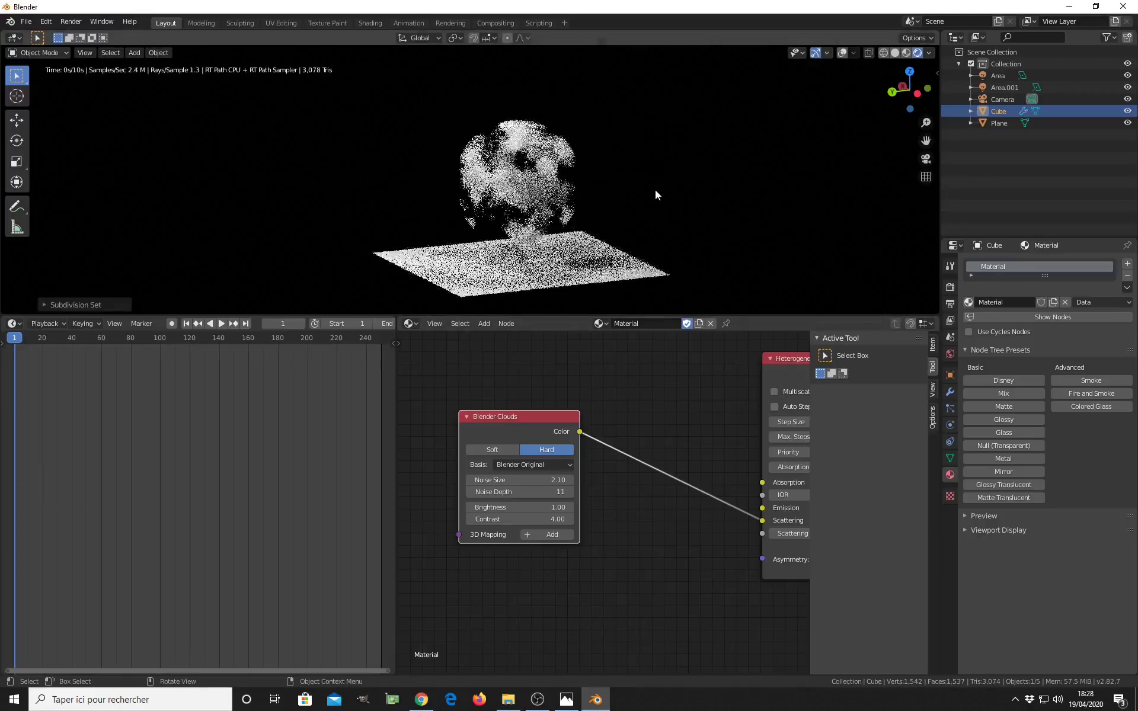
middle_click_drag(655, 195, 562, 207)
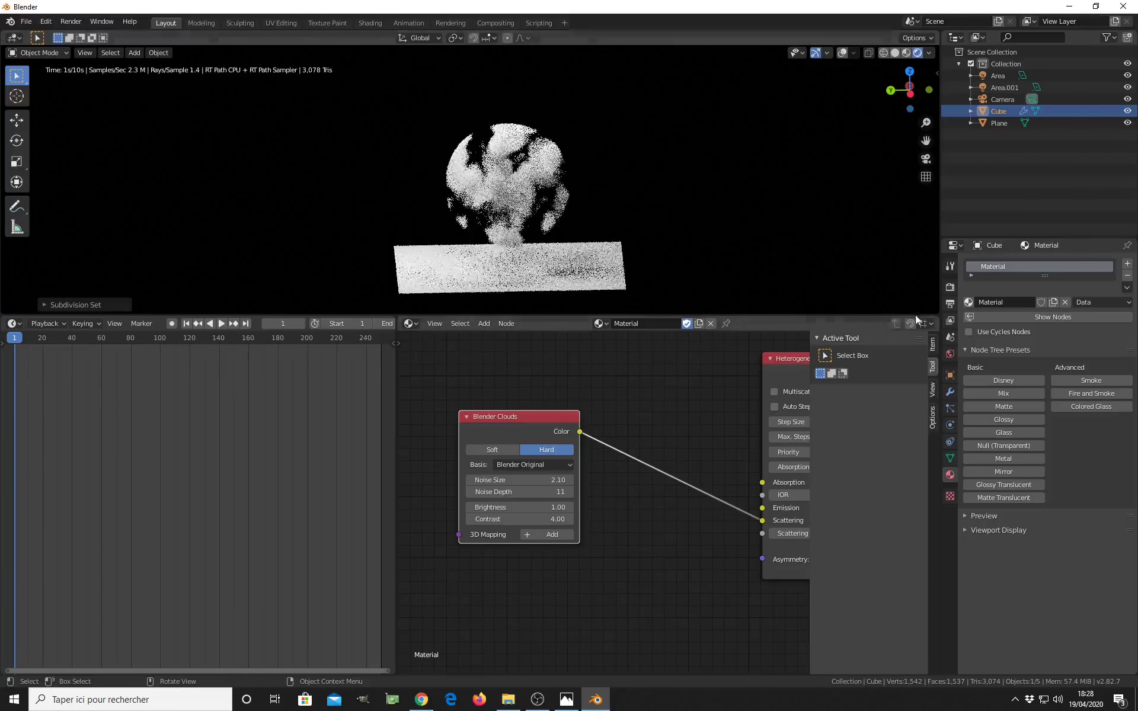
left_click(953, 393)
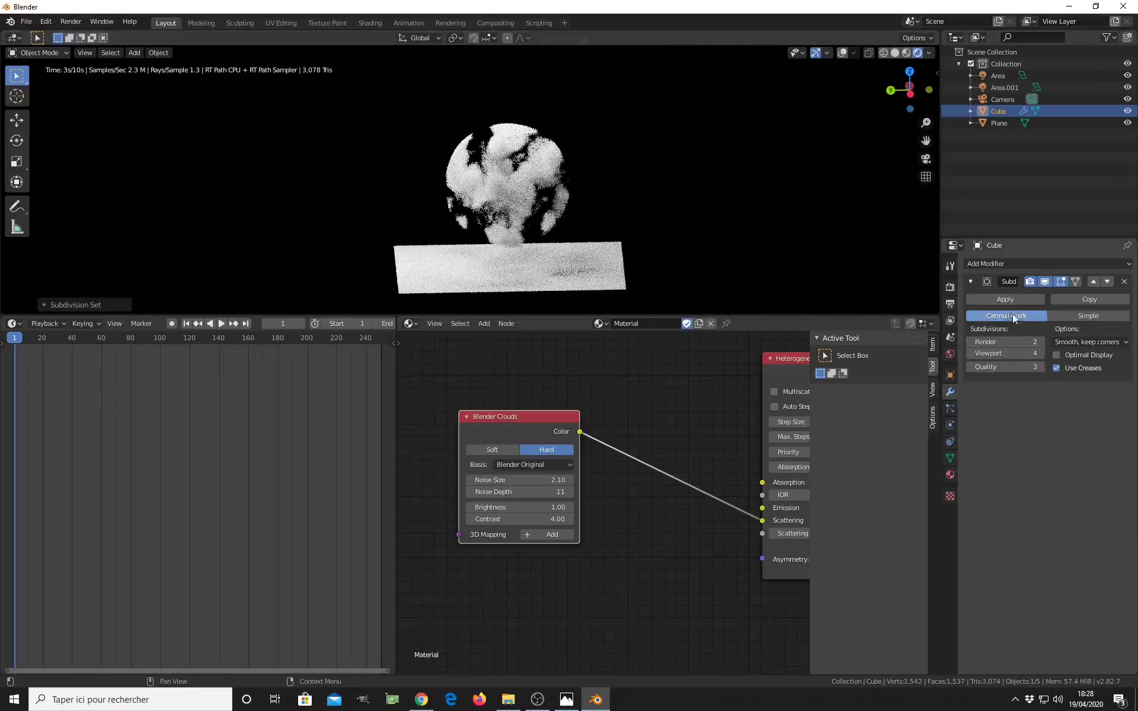
left_click(1123, 281)
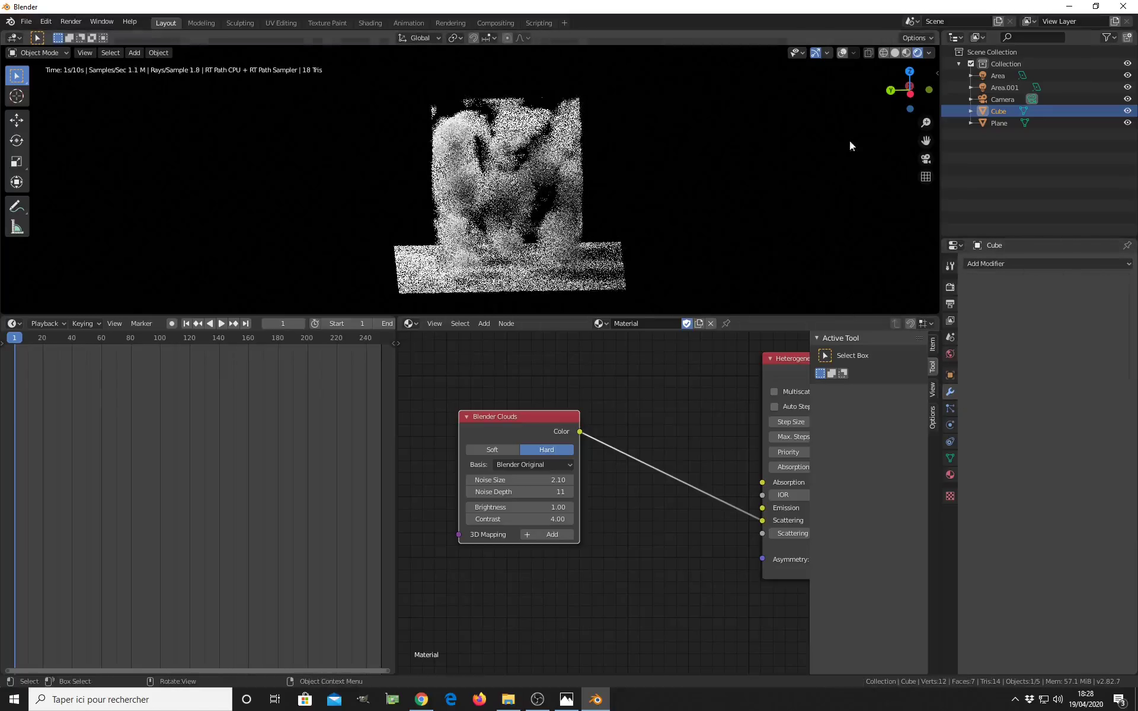
- Turn on Screencast Keys from the viewport sidebar
left_click(932, 70)
left_click(935, 175)
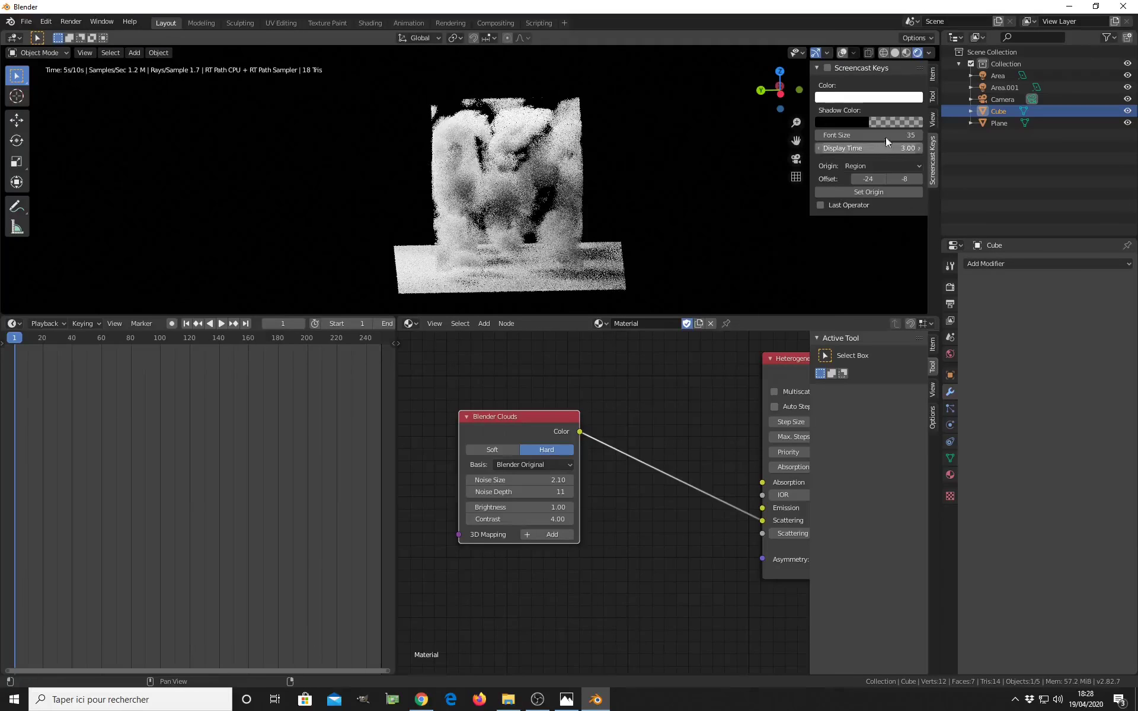
left_click(828, 68)
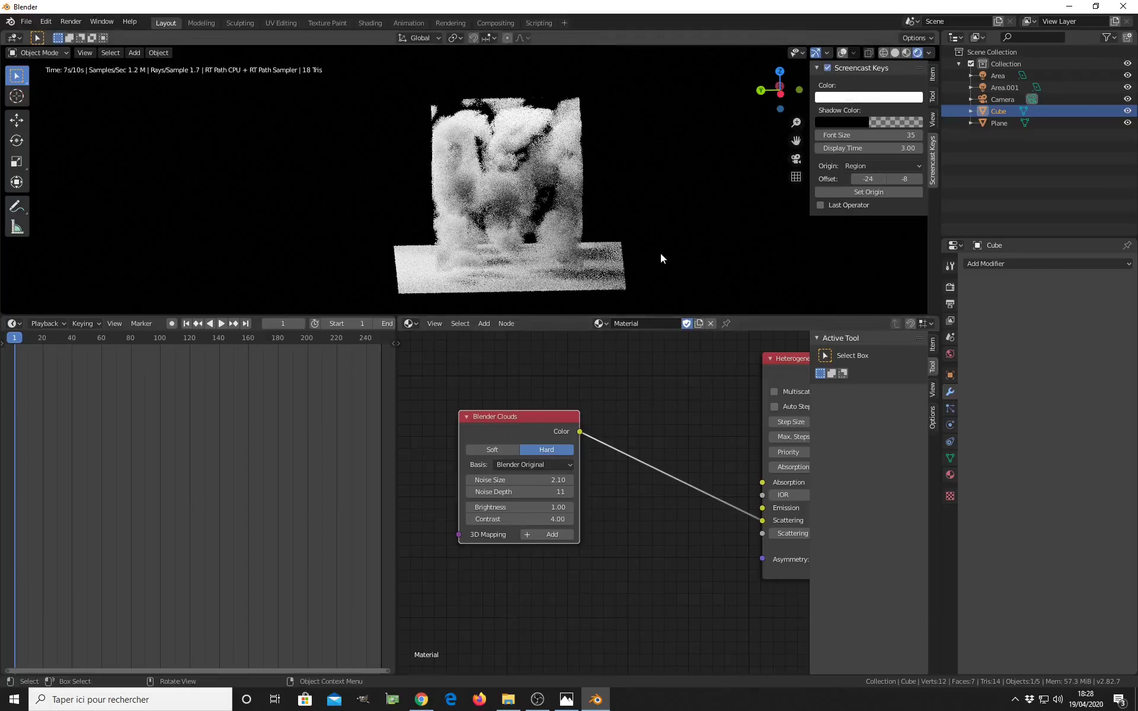
- Add subdivision again with Ctrl+4 and delete the Subdivision modifier
key("ctrl+4")
middle_click(574, 251)
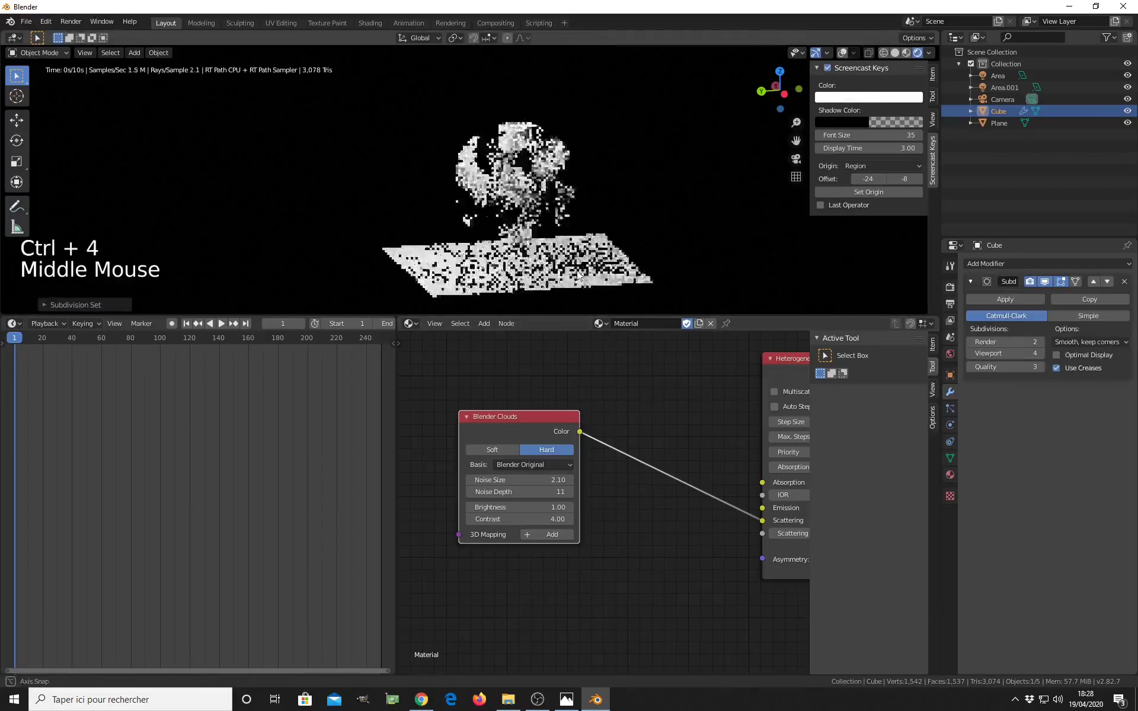
scroll(574, 251, "up", 4)
middle_click_drag(574, 252, 559, 215)
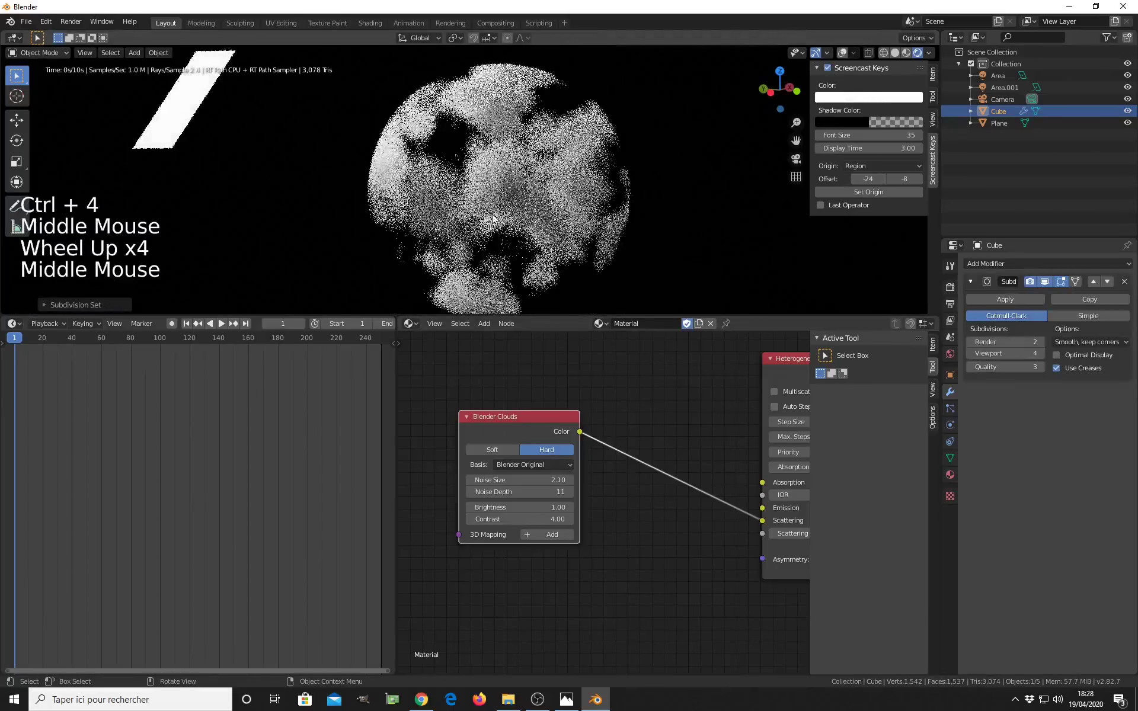
left_click(1124, 284)
- Move the Blender Clouds node up-left with the Heterogeneous Volume node in view
scroll(651, 479, "down", 5)
middle_click_drag(651, 479, 717, 497)
scroll(694, 489, "down", 4)
left_click_drag(681, 504, 650, 471)
scroll(649, 542, "up", 4)
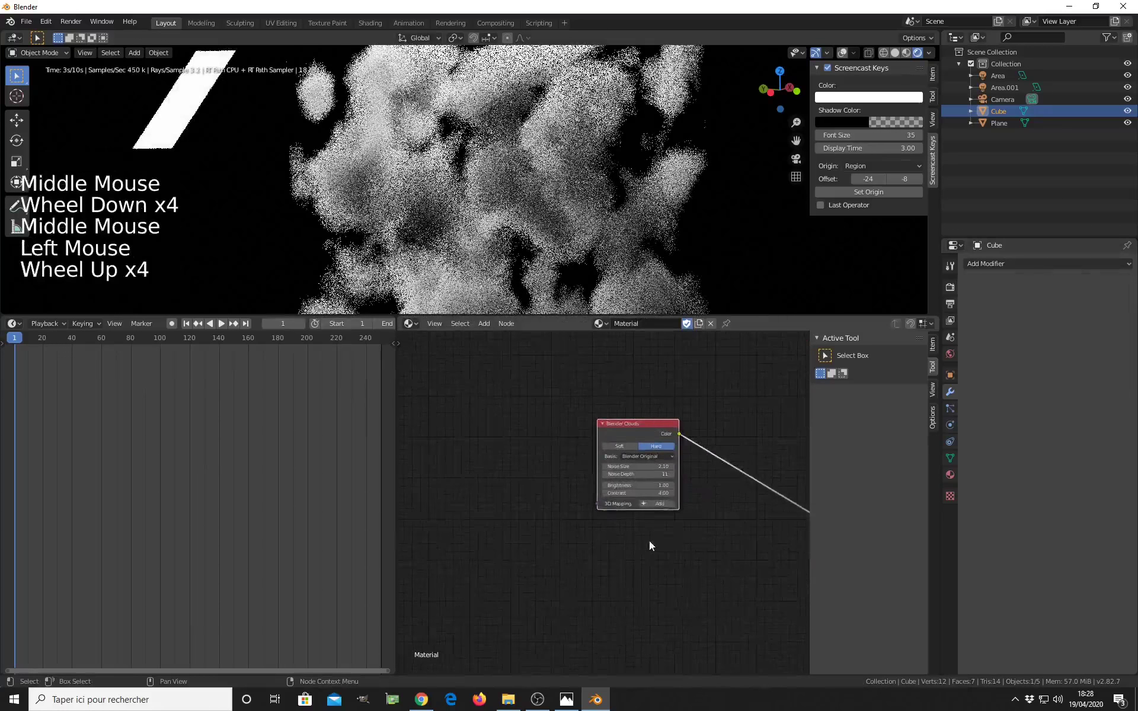
middle_click_drag(649, 545, 572, 555)
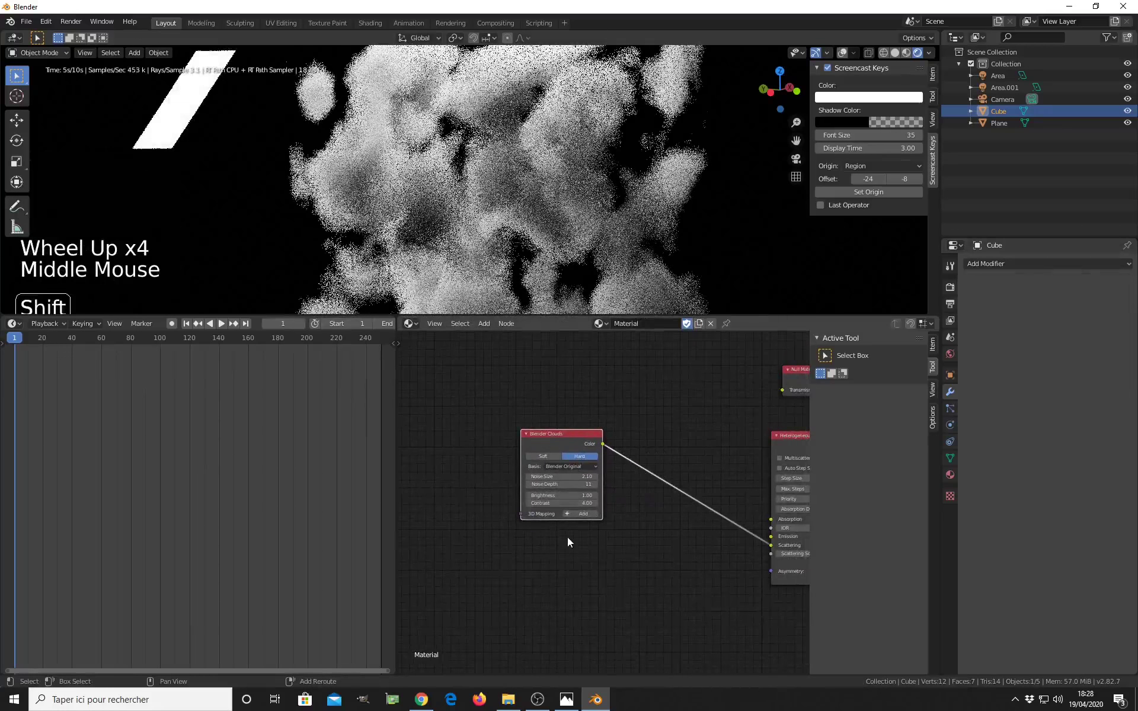
- Add a Blender Blend texture node to the node tree
key("shift+a")
mouse_move(564, 540)
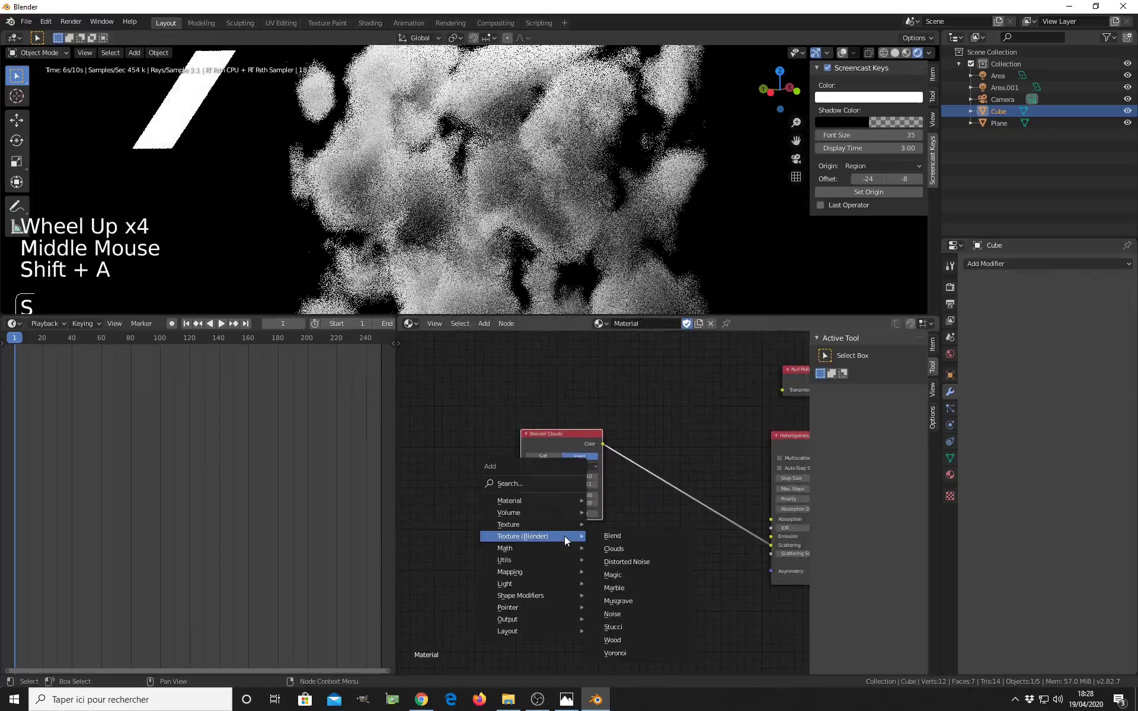
left_click(612, 535)
middle_click_drag(525, 542, 578, 536)
scroll(541, 531, "up", 4)
scroll(578, 536, "down", 3)
- Unplug the Blender Clouds texture from the volume's Scattering input
mouse_move(732, 478)
left_mouse_down()
mouse_move(699, 460)
mouse_move(562, 482)
mouse_move(733, 475)
left_mouse_up()
scroll(638, 493, "down", 4)
scroll(589, 293, "down", 3)
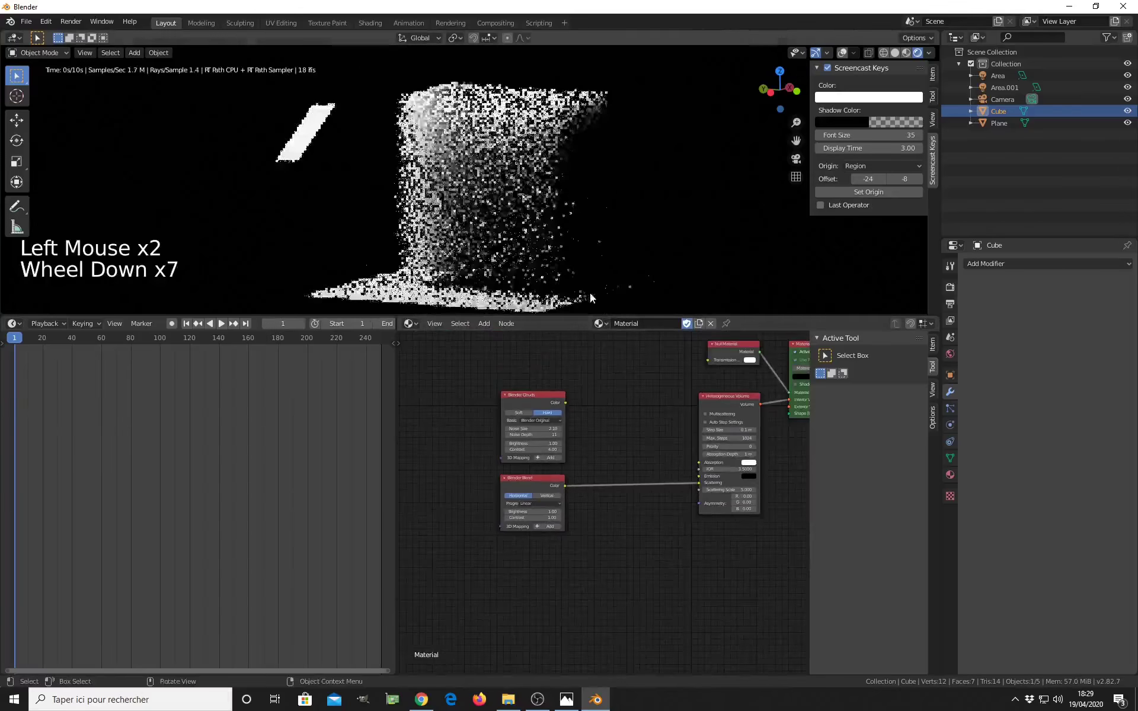
middle_click_drag(589, 292, 610, 279)
scroll(568, 530, "up", 3)
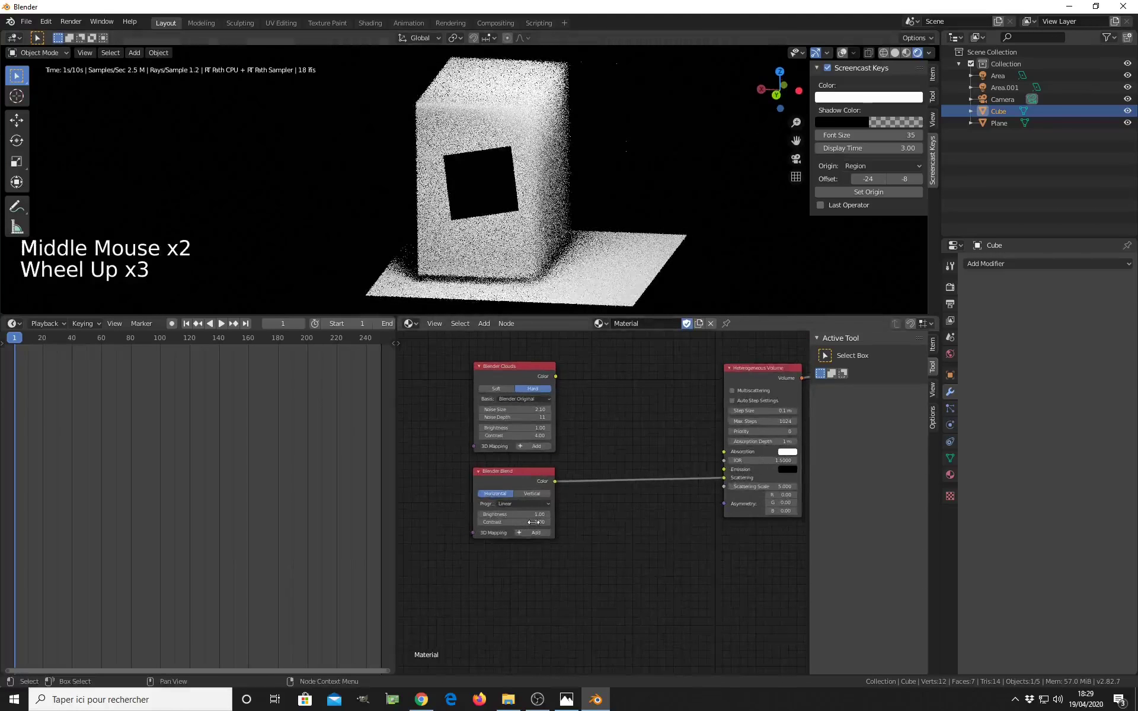
scroll(523, 511, "up", 3)
- Set the Blend texture's Progression to Spherical
left_click(513, 505)
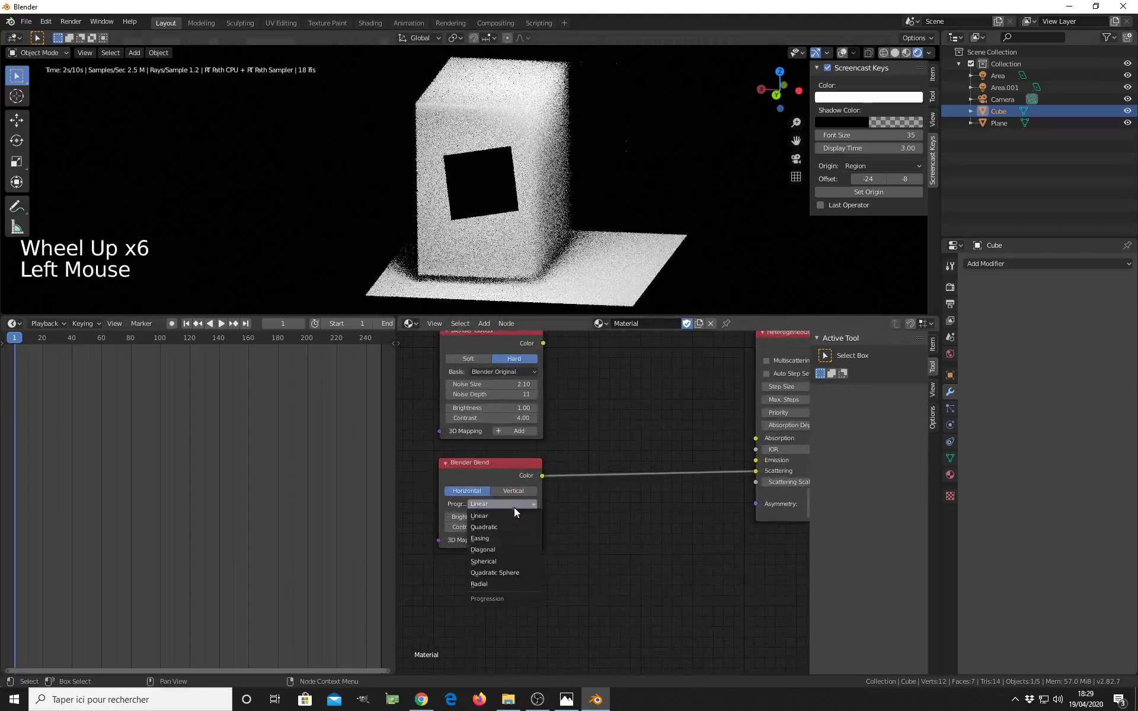
left_click(511, 563)
middle_click_drag(570, 535, 550, 526)
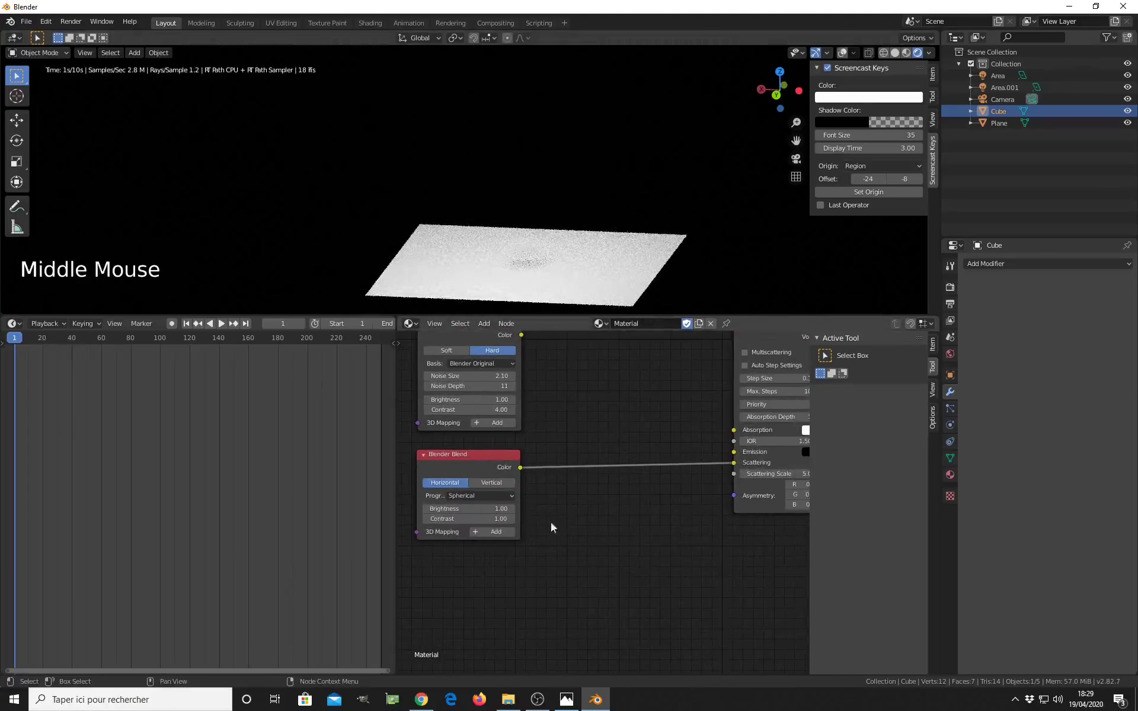
middle_click_drag(560, 255, 535, 152)
scroll(563, 227, "up", 4)
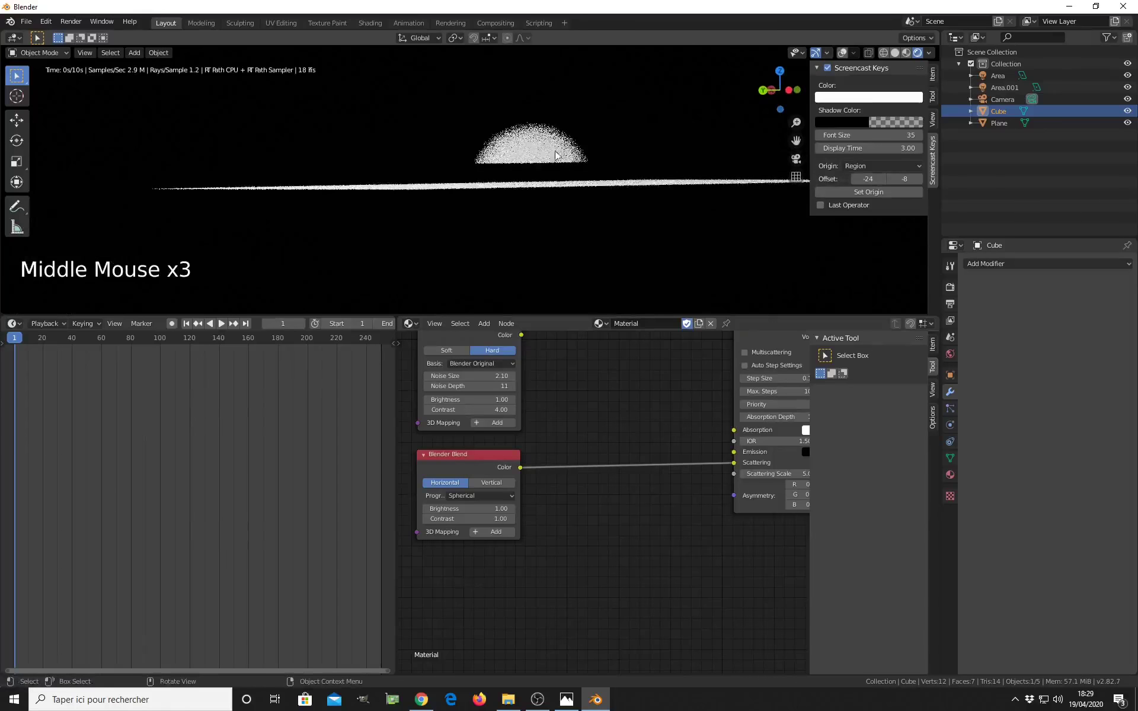
- Add a 3D Mapping node to the Blender Blend texture with Uniform scale
scroll(525, 515, "down", 3)
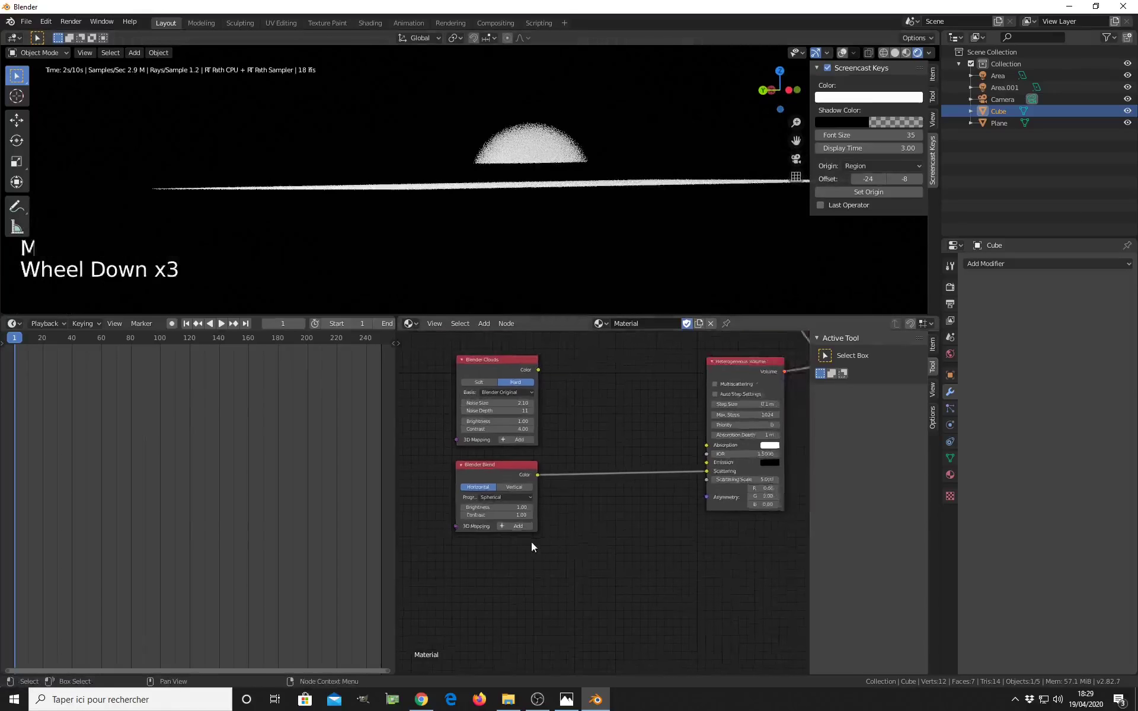
middle_click_drag(531, 541, 711, 535)
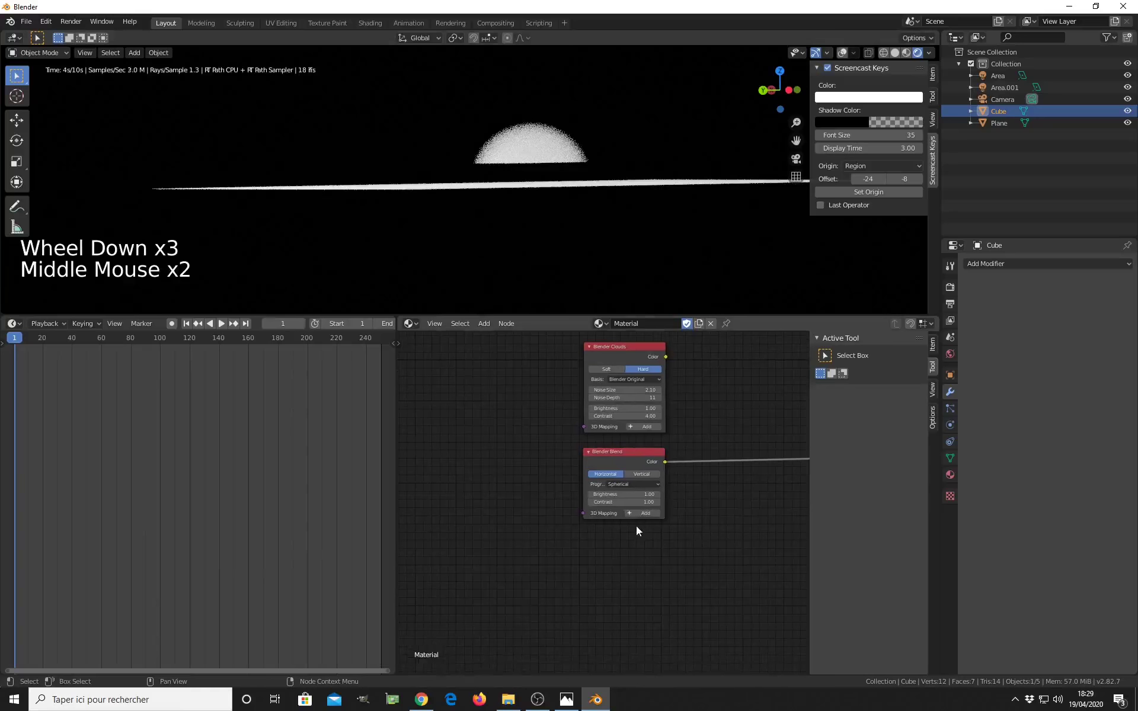
left_click(639, 516)
middle_click_drag(484, 563, 588, 545)
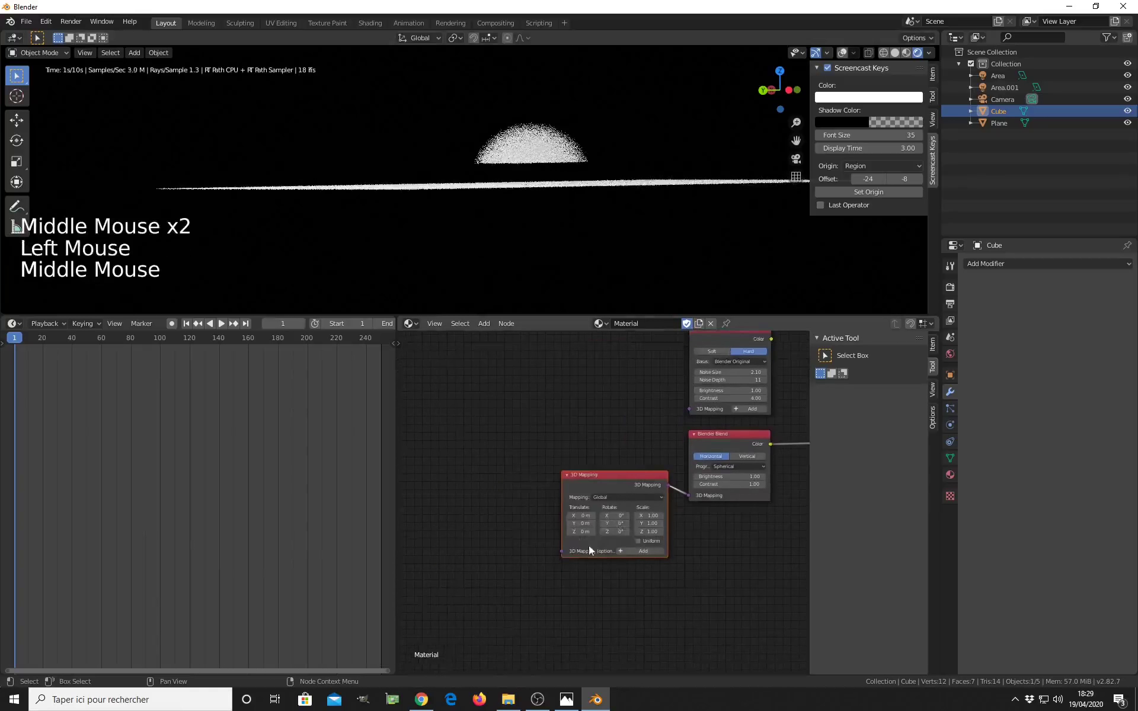
scroll(616, 539, "up", 3)
left_click(645, 551)
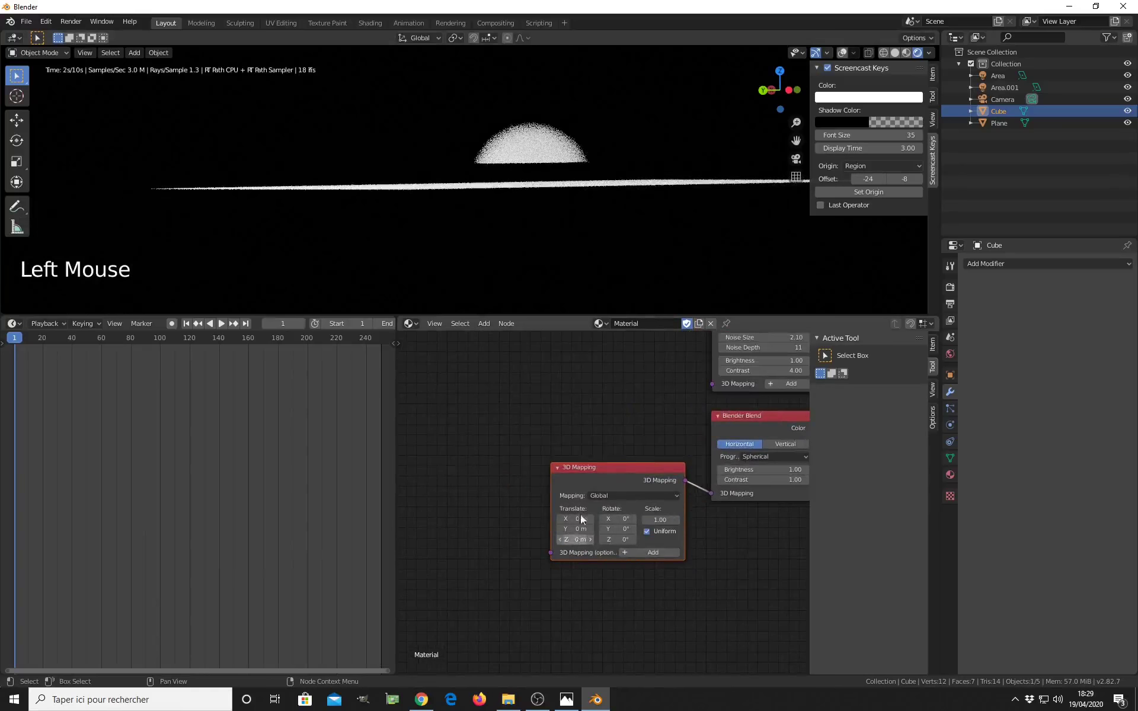
- Show the viewport overlays and orbit to see the cube outline
left_click(842, 52)
scroll(552, 181, "down", 4)
middle_click_drag(552, 181, 531, 234)
scroll(535, 214, "down", 1)
mouse_move(530, 234)
middle_mouse_down()
mouse_move(528, 250)
mouse_move(539, 237)
middle_mouse_up()
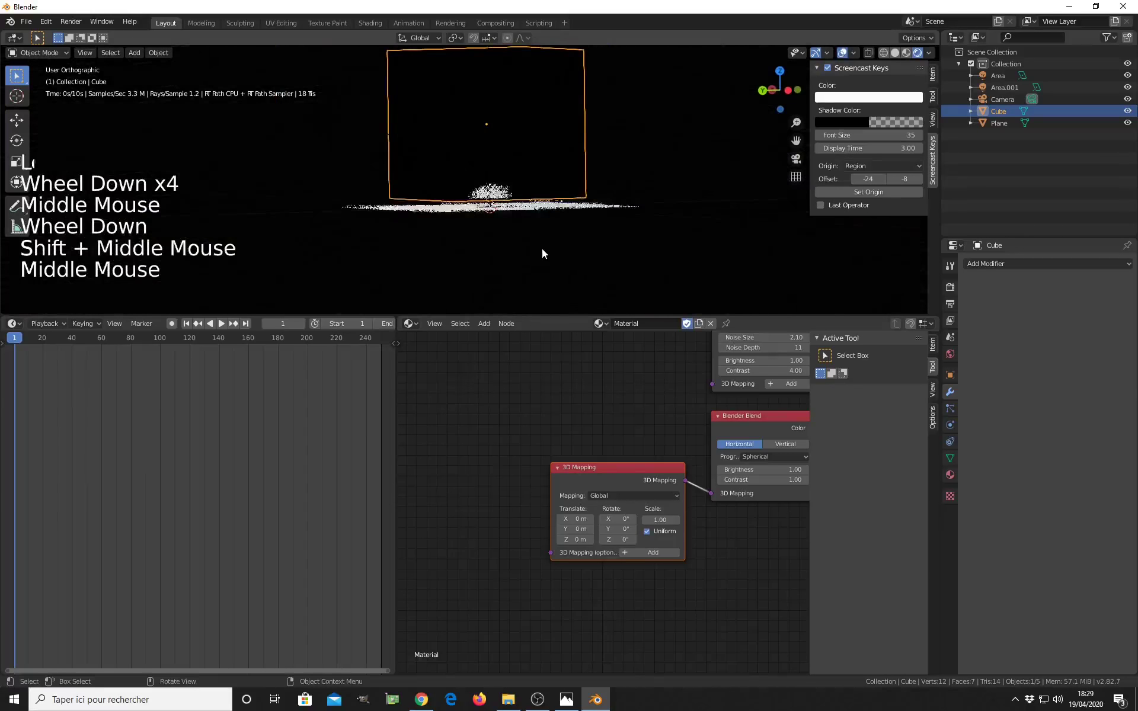
- Set the mapping Scale to 0.33 and Translate Z to -1.1 m
left_click_drag(578, 541, 539, 540)
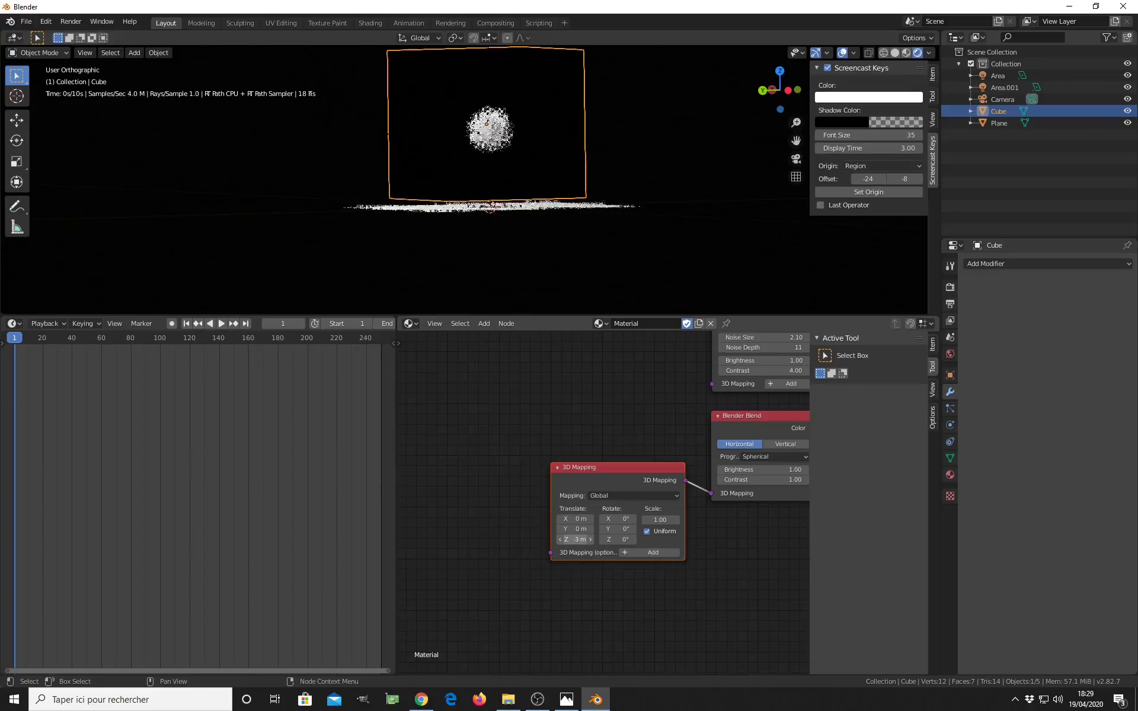
left_click_drag(658, 519, 659, 520)
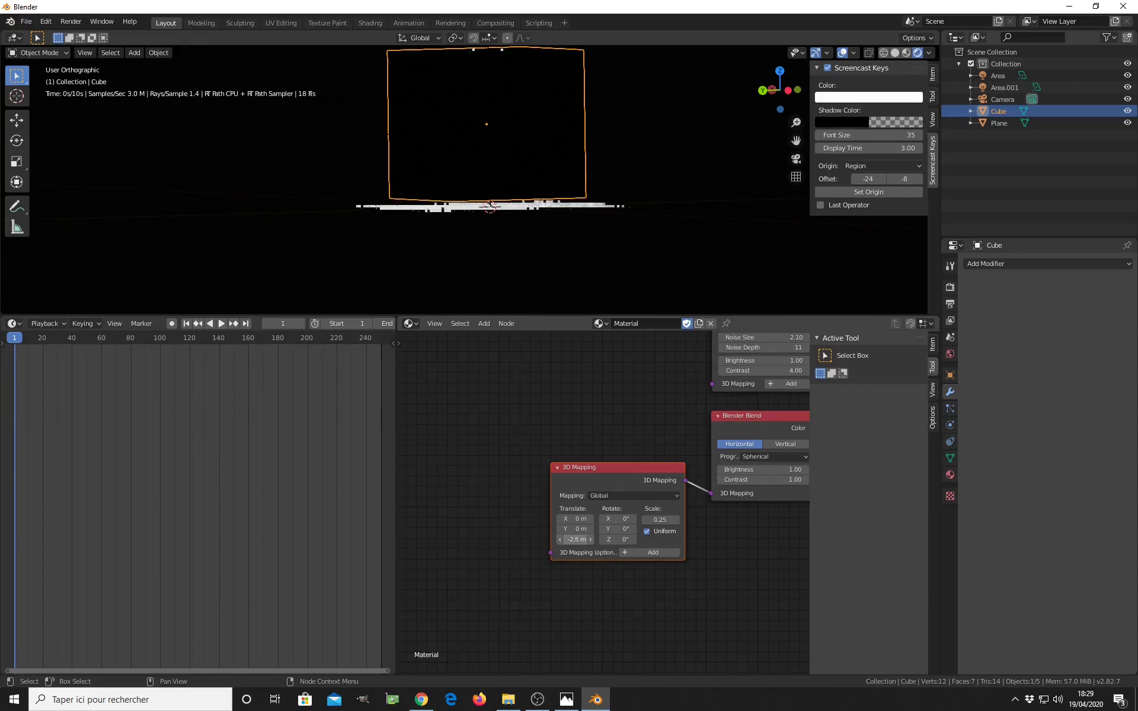
left_click_drag(575, 540, 665, 522)
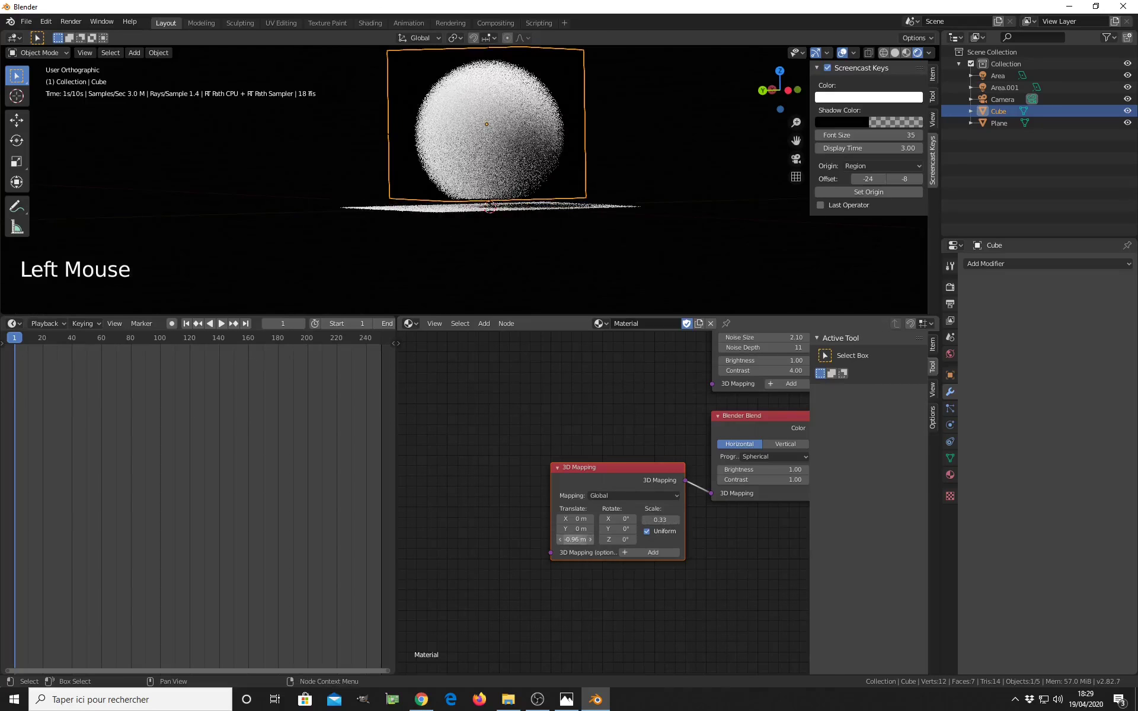
mouse_move(574, 539)
left_mouse_down("shift")
mouse_move(587, 539)
mouse_move(575, 539)
left_mouse_up("shift")
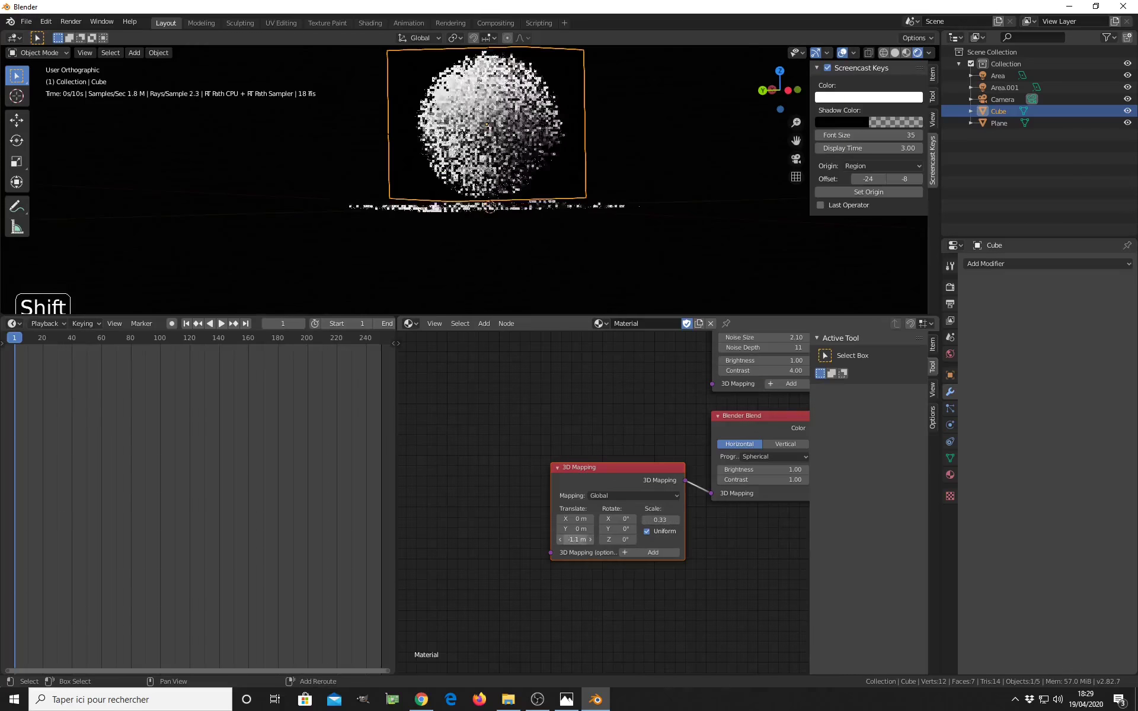
middle_click_drag(612, 216, 570, 189)
- Add a Color Math node set to Multiply
scroll(703, 463, "down", 5)
middle_click_drag(729, 471, 647, 486)
scroll(652, 518, "up", 4)
key("shift+a")
mouse_move(648, 486)
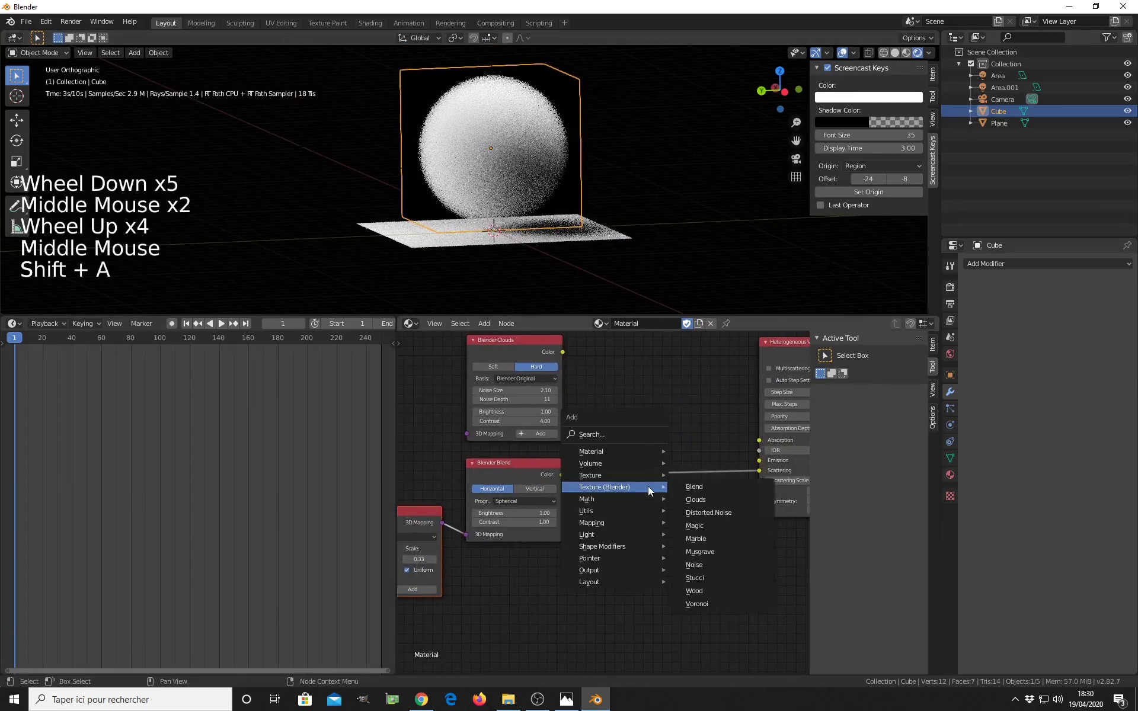
mouse_move(596, 500)
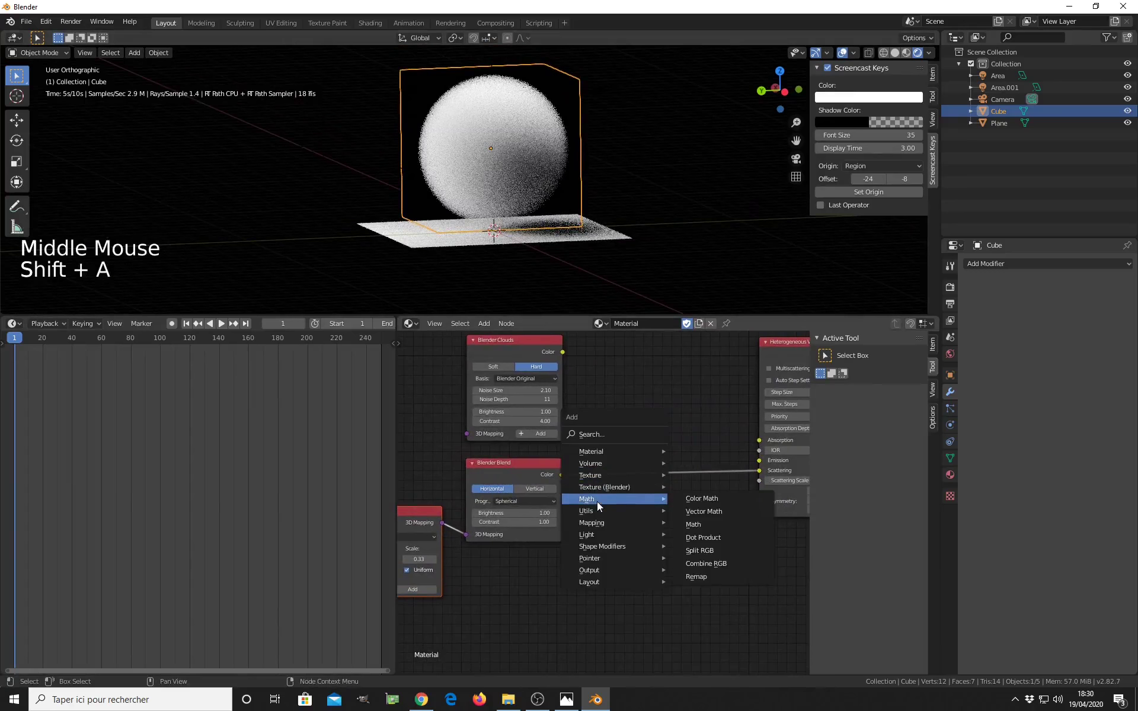
left_click(698, 498)
left_click(688, 525)
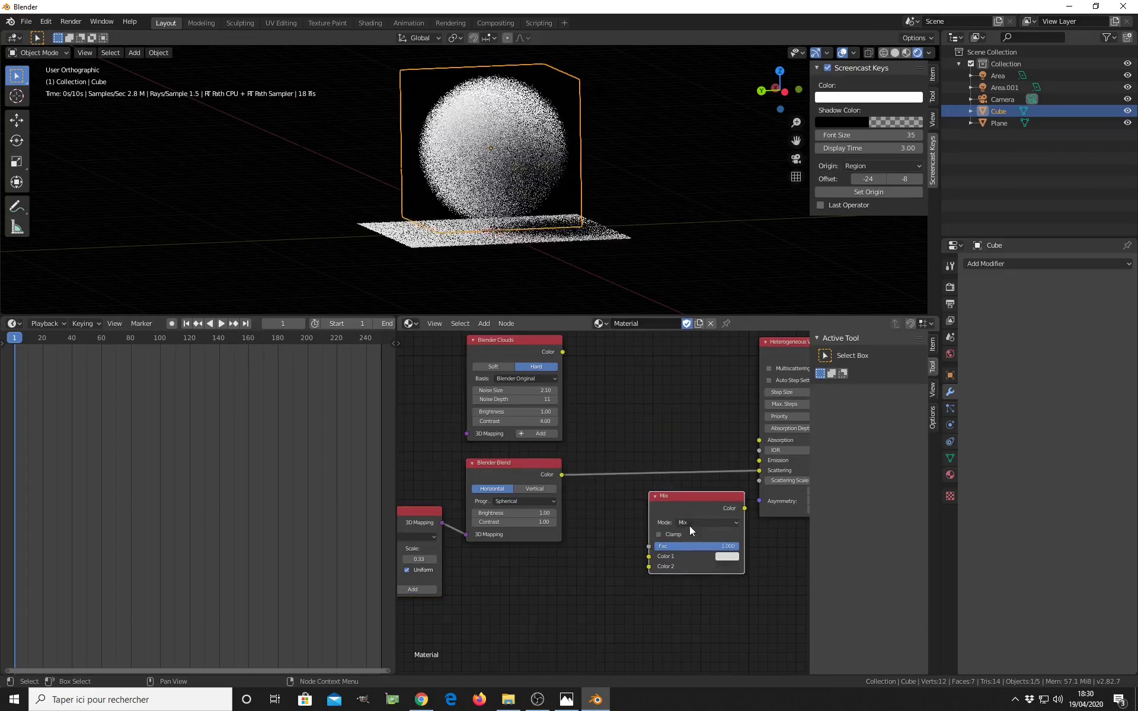
left_click(697, 524)
left_click(698, 535)
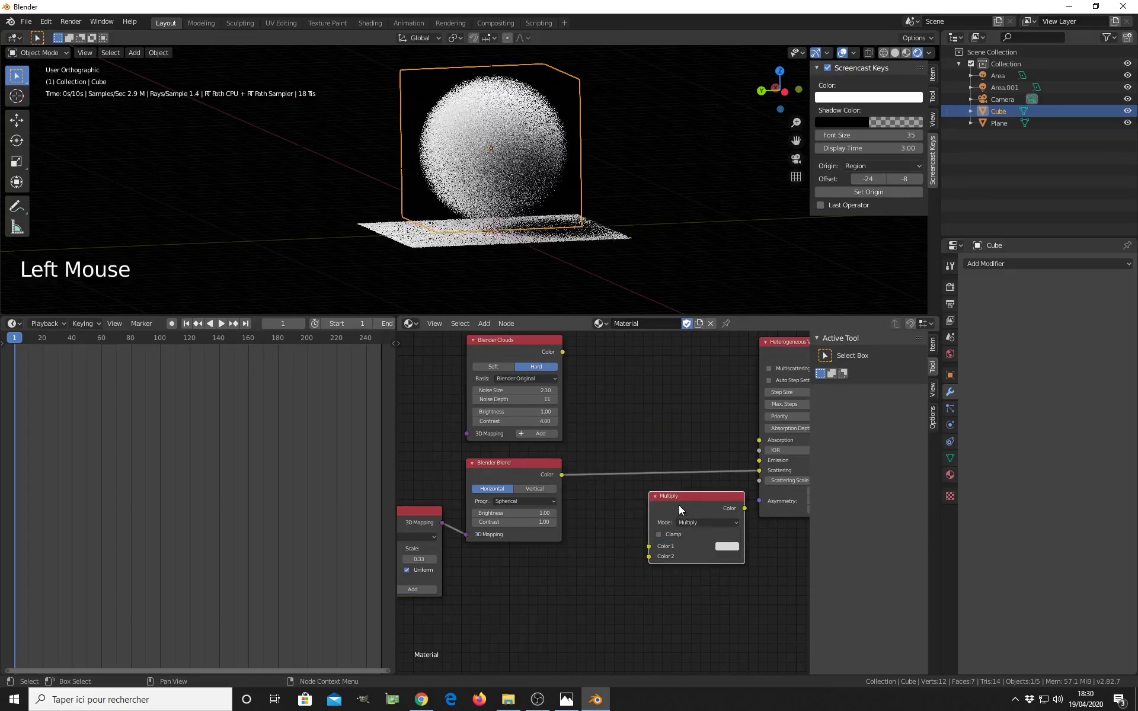
- Feed Blend and Clouds Colors into Multiply, and its output into Scattering
mouse_move(634, 556)
left_mouse_down()
mouse_move(646, 562)
mouse_move(648, 545)
left_mouse_up()
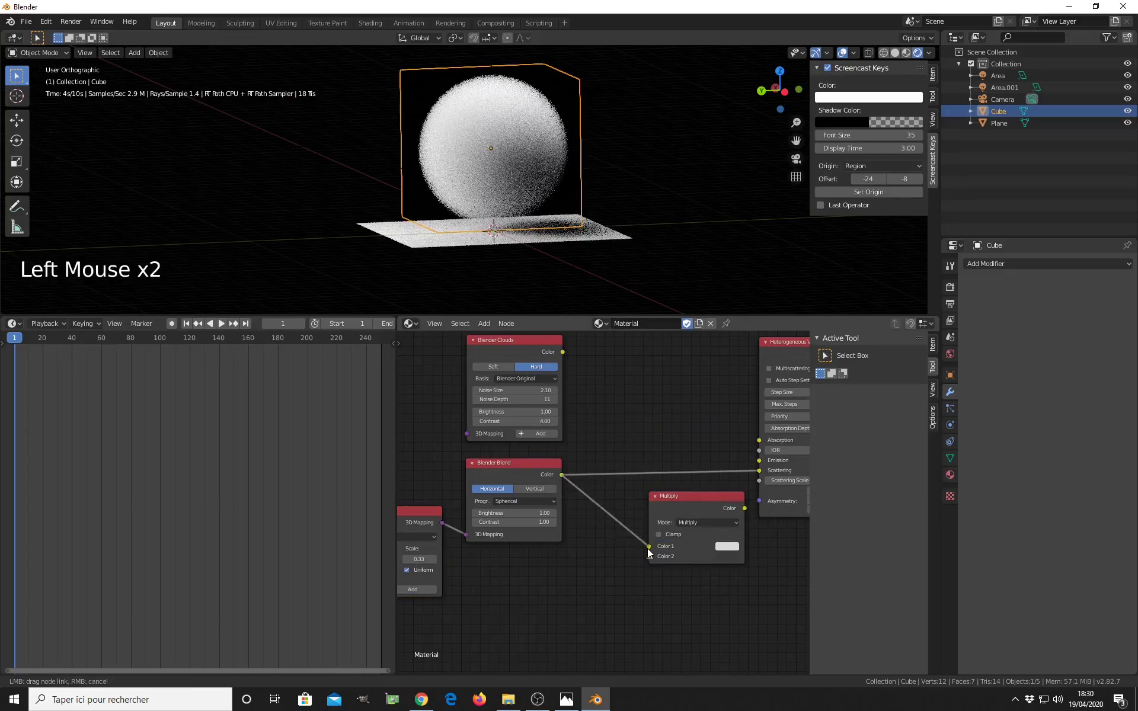
left_click(685, 495)
left_click_drag(686, 495, 664, 373)
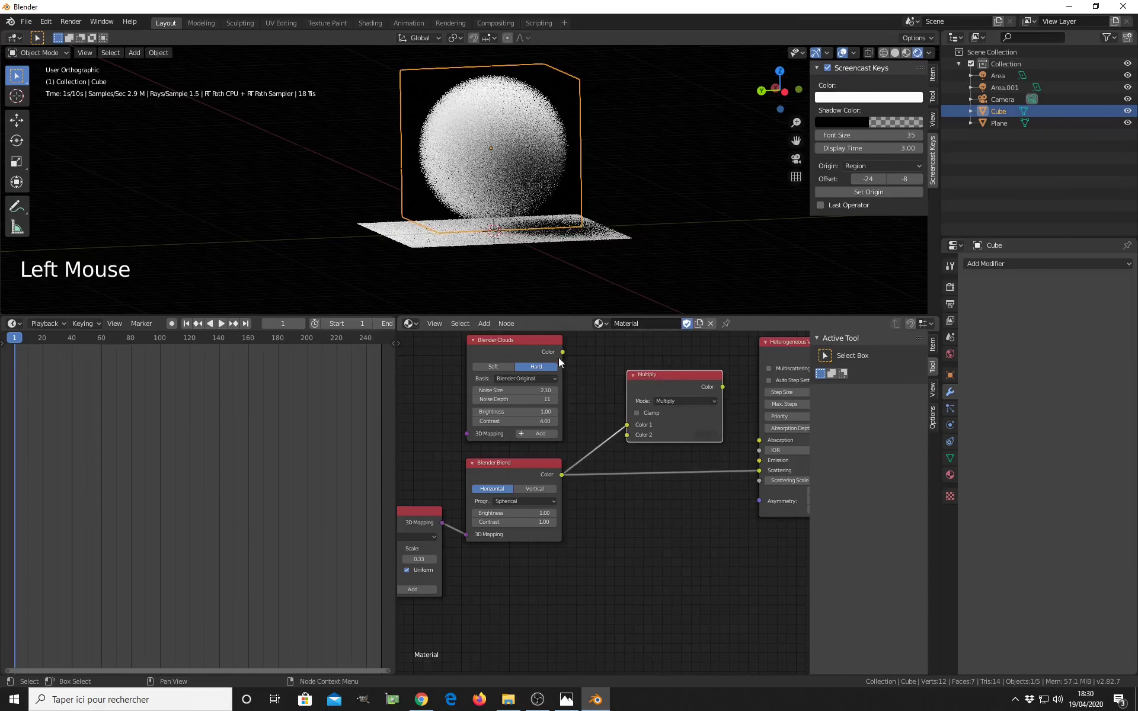
left_click_drag(627, 451, 628, 438)
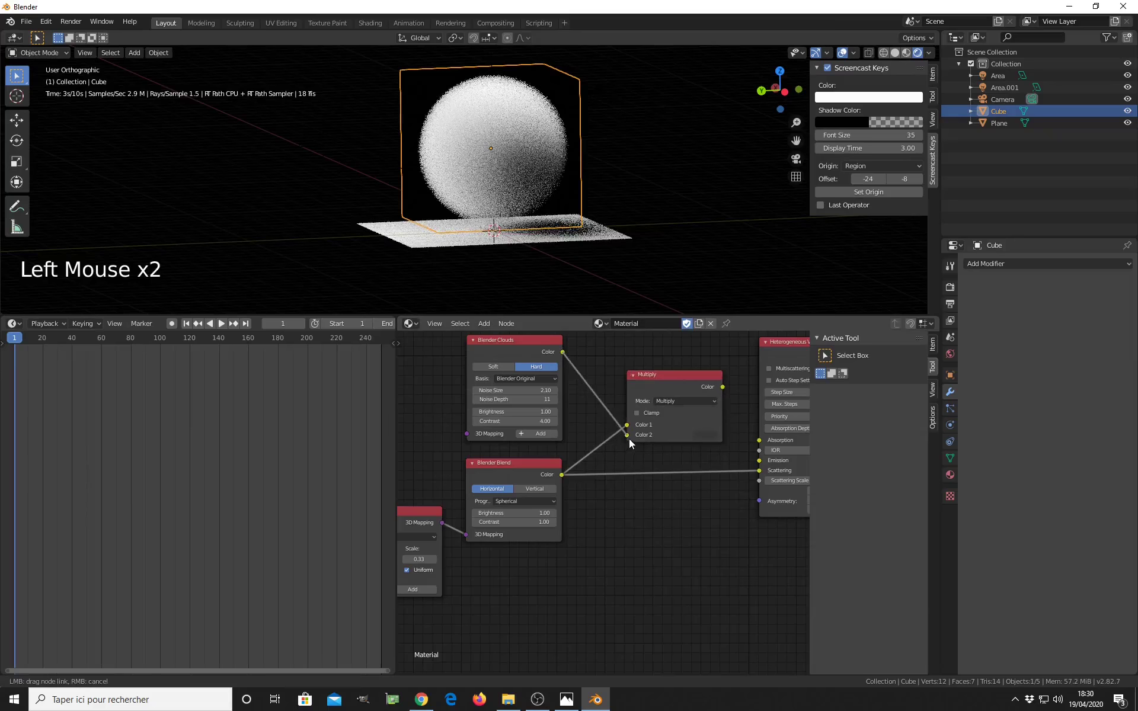
left_click_drag(723, 387, 759, 471)
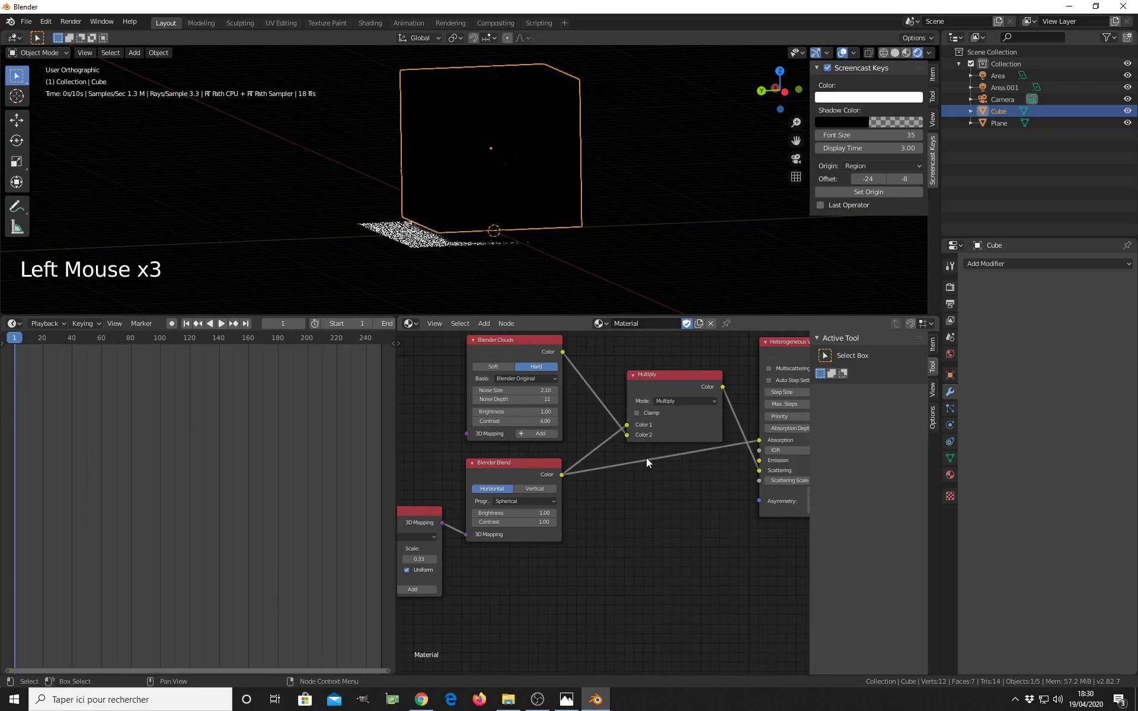
middle_click_drag(646, 458, 652, 481)
- Remove the Blender Blend link to Absorption and tidy the Multiply node
left_click_drag(748, 466, 674, 496)
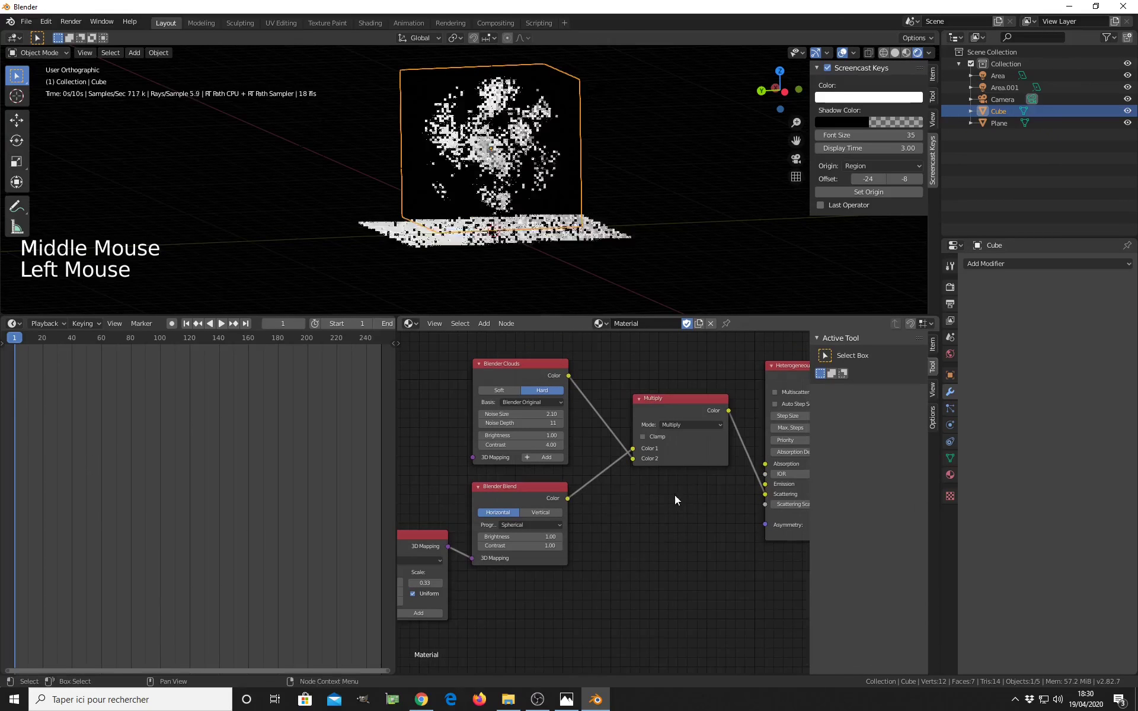
left_click(677, 400)
left_click_drag(681, 396, 682, 446)
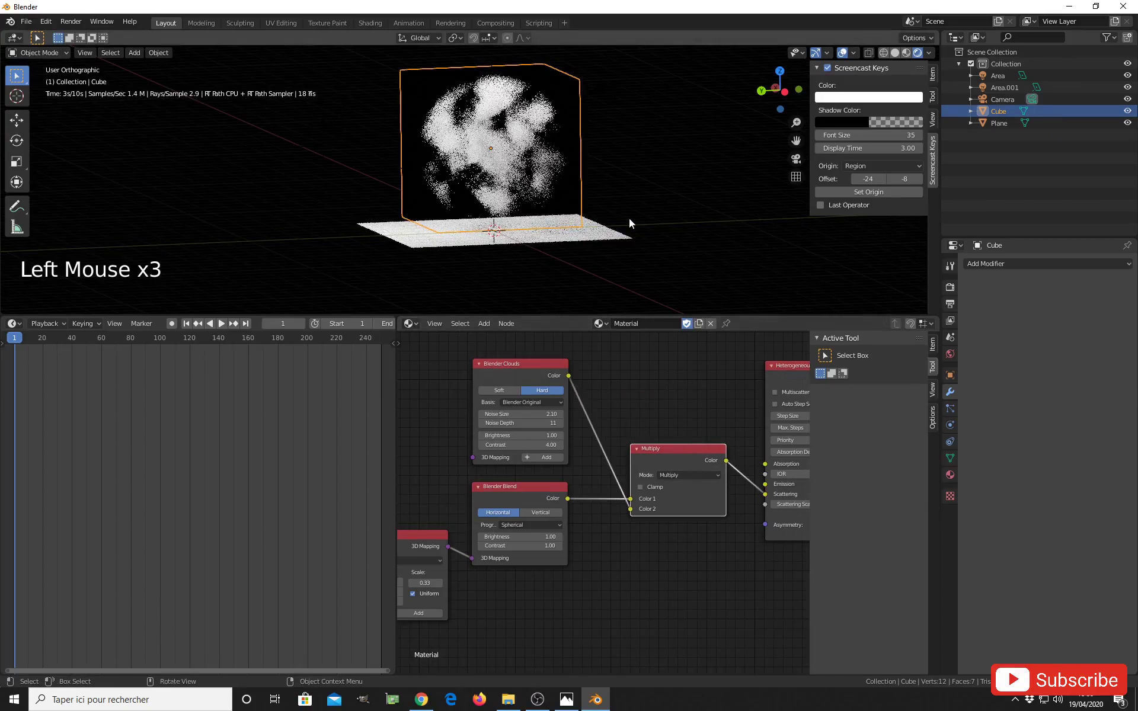
- Cycle the viewport shading through Solid and Material Preview, then return to Rendered
left_click(897, 52)
left_click(906, 52)
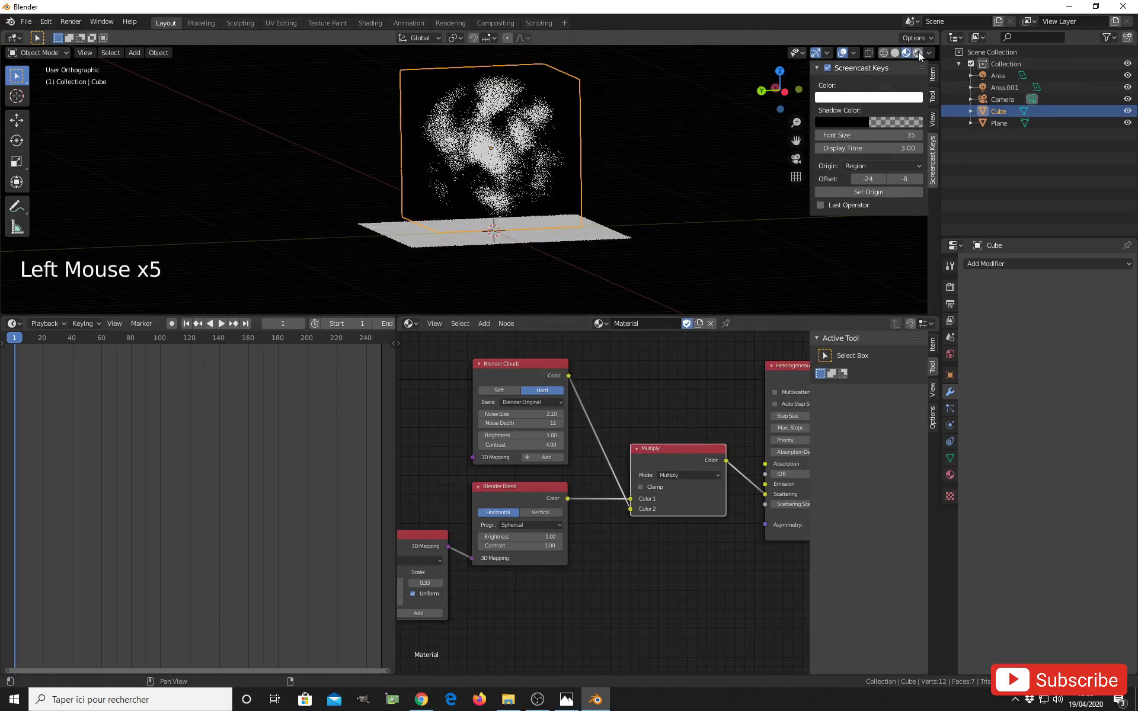
left_click(918, 52)
middle_click_drag(842, 83, 824, 98)
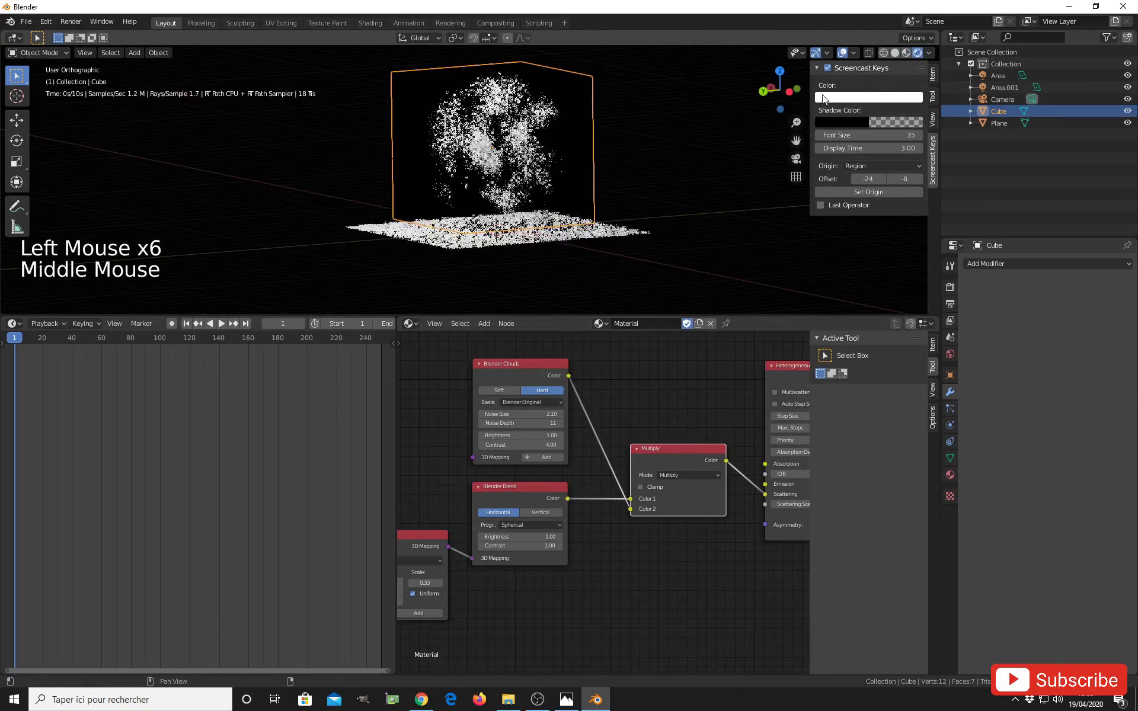
- Turn off the viewport overlays and orbit around the rendered spherical cloud above the plane
left_click(841, 52)
middle_click_drag(592, 178, 562, 226)
scroll(521, 207, "up", 4)
scroll(503, 221, "down", 1)
scroll(502, 220, "down", 2)
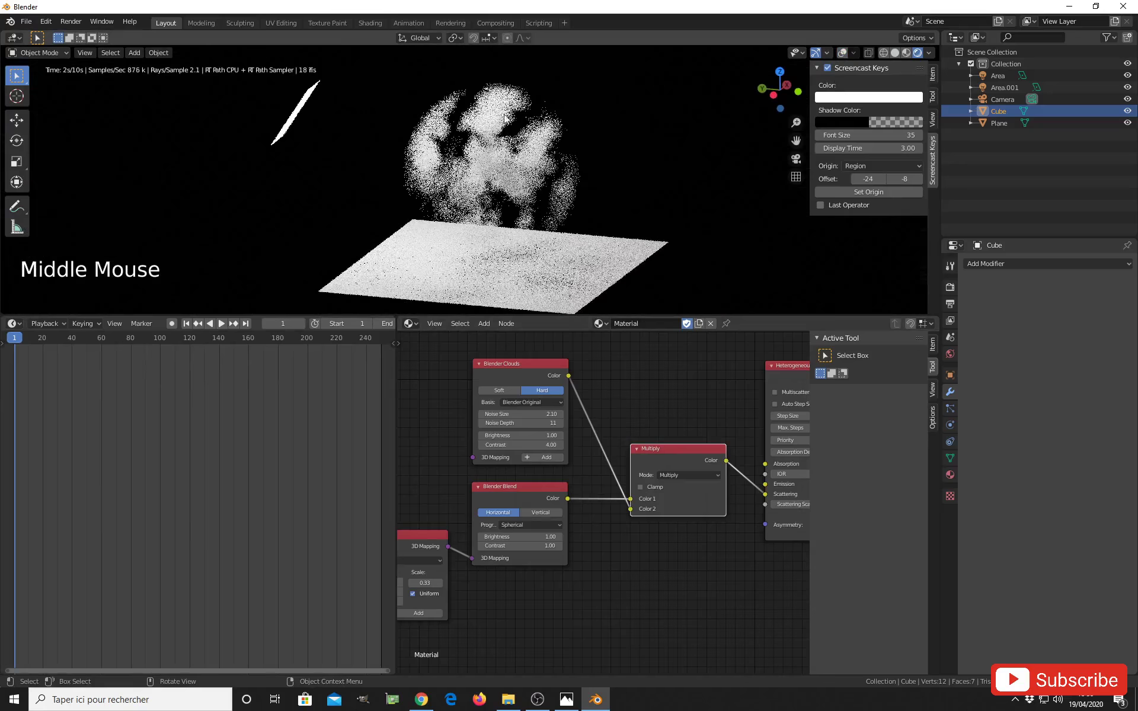
middle_click_drag(570, 178, 551, 213)
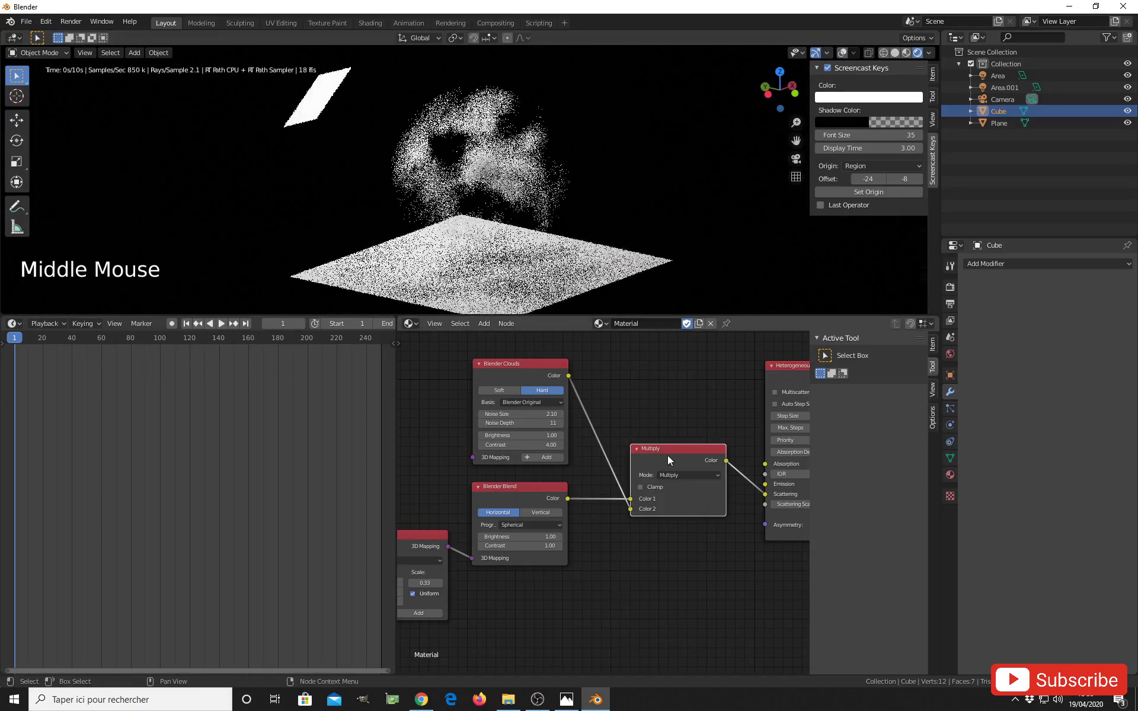
middle_click_drag(670, 471, 569, 473)
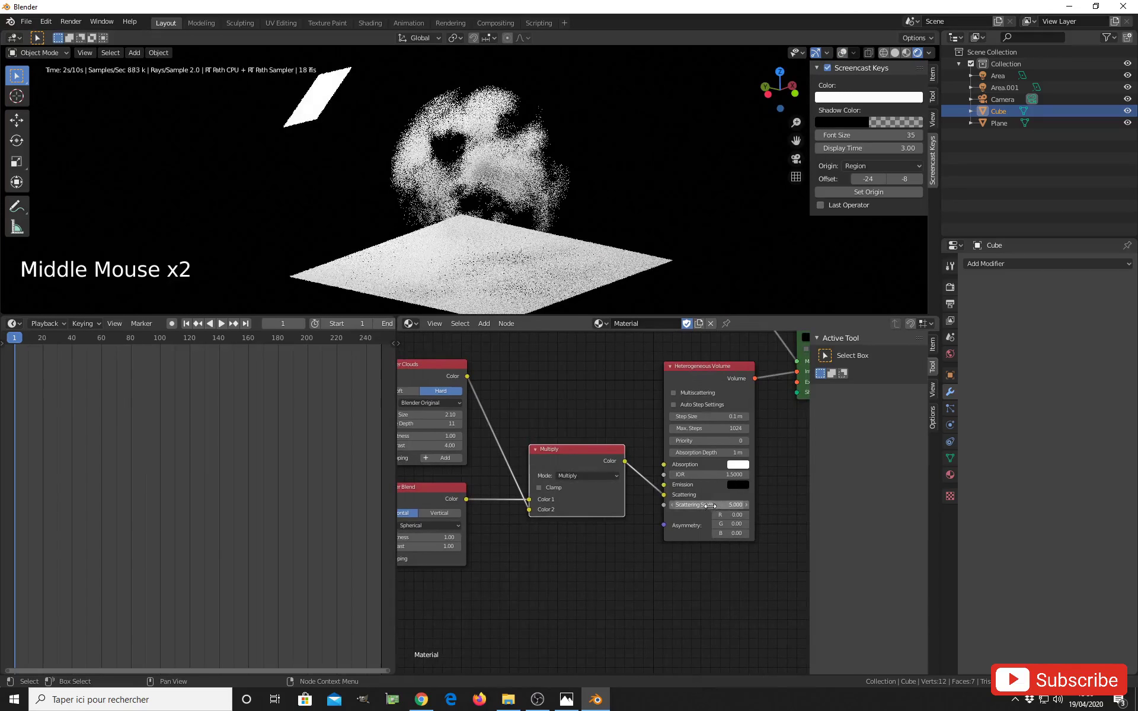
- Set the Heterogeneous Volume's Scattering Scale to 36.000, then view the denser cloud up close
left_click_drag(710, 505, 877, 505)
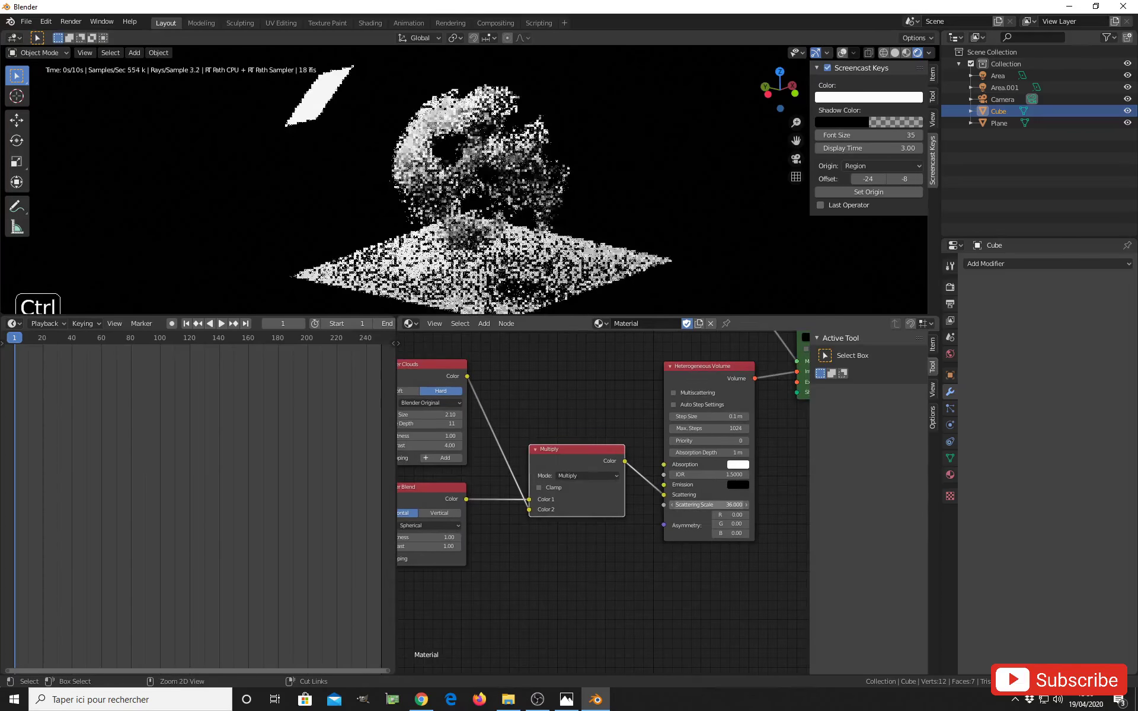
scroll(473, 189, "up", 3)
middle_click_drag(473, 189, 474, 191)
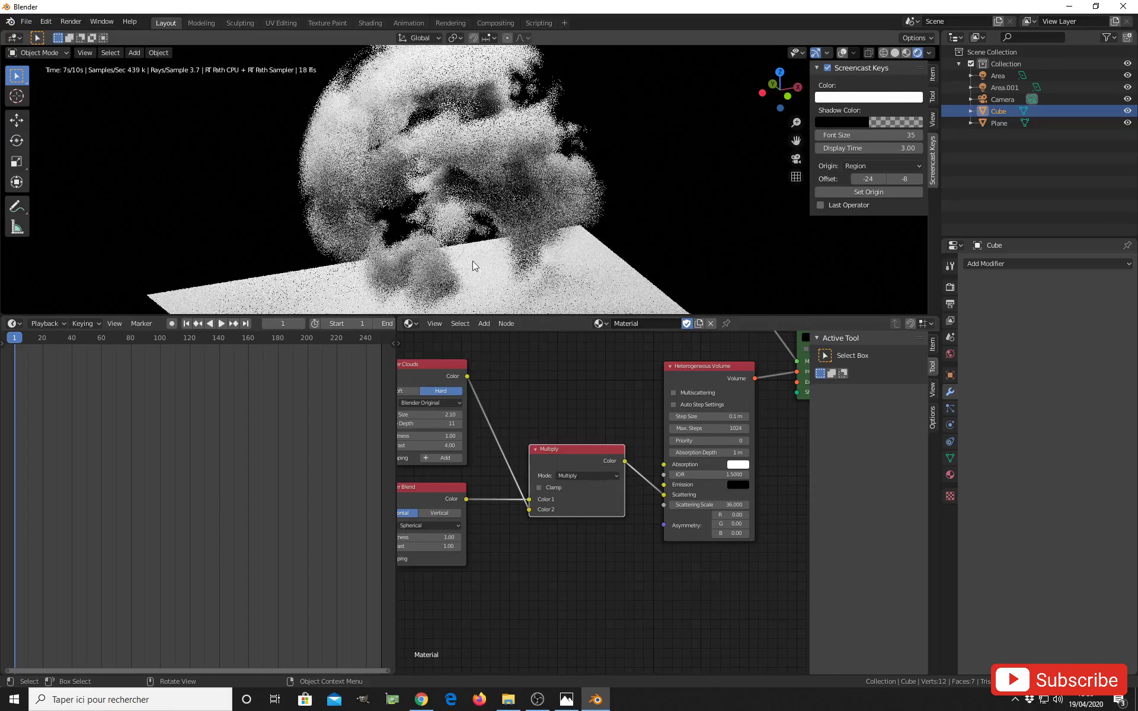
middle_click_drag(473, 265, 544, 252)
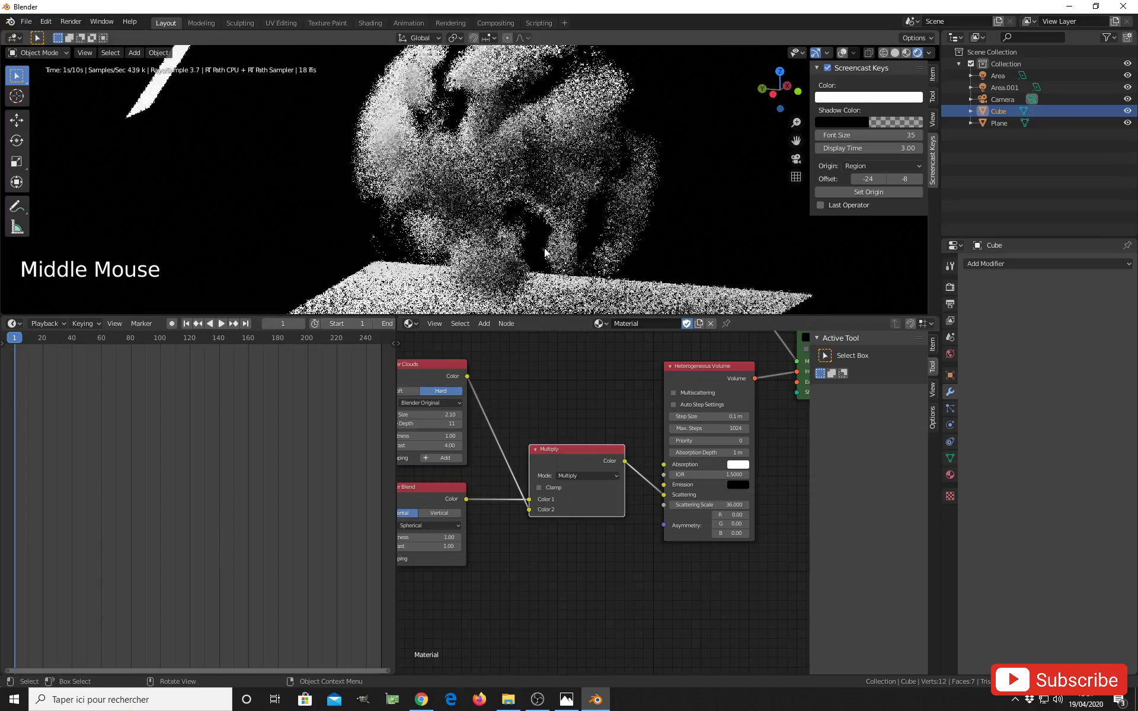